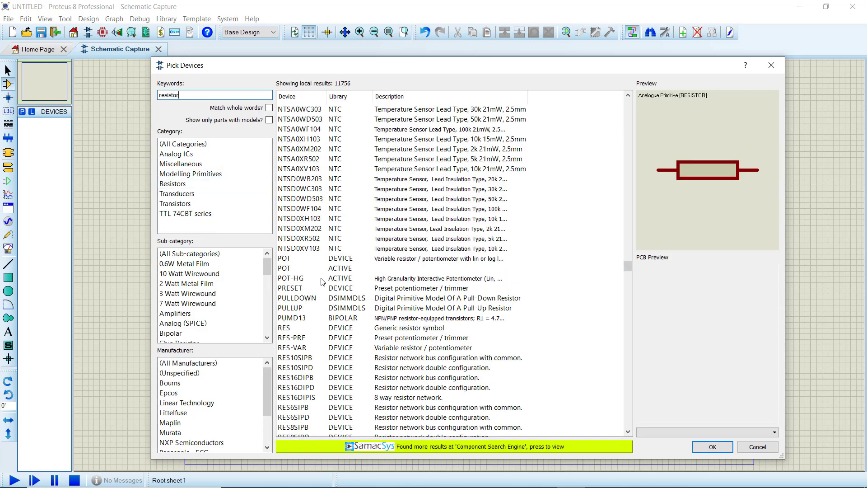
Add the RESISTOR analog primitive and the POT from the ACTIVE library to the device list
scroll(392, 364, "down", 2)
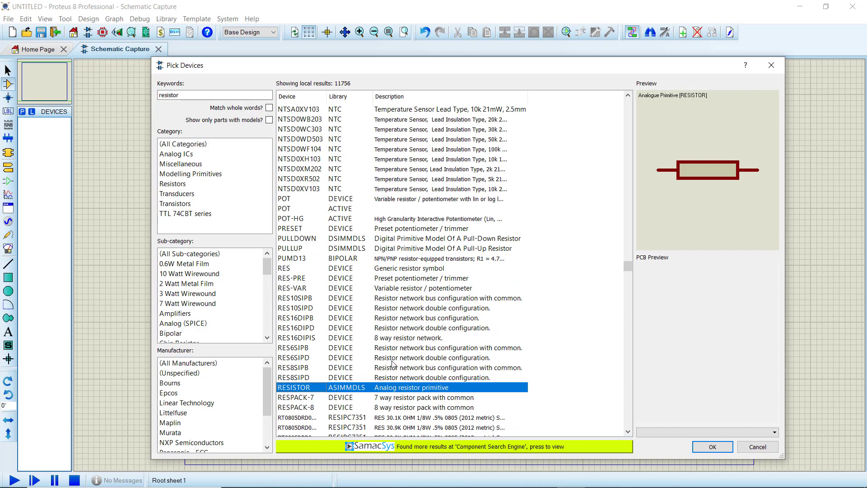
double_click(350, 388)
left_click_drag(180, 95, 156, 94)
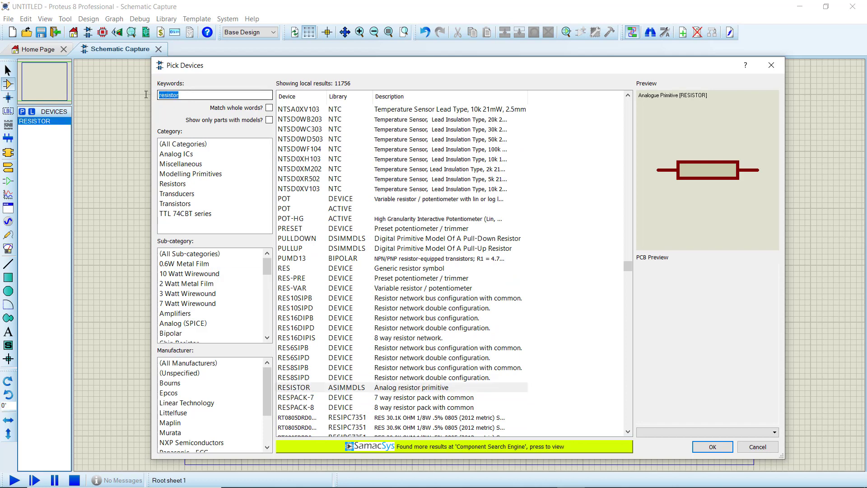
type("pot")
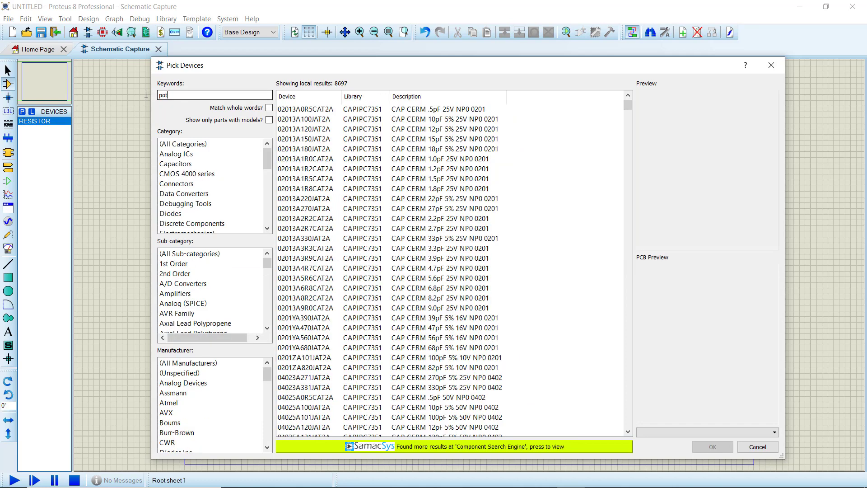
scroll(369, 336, "down", 2)
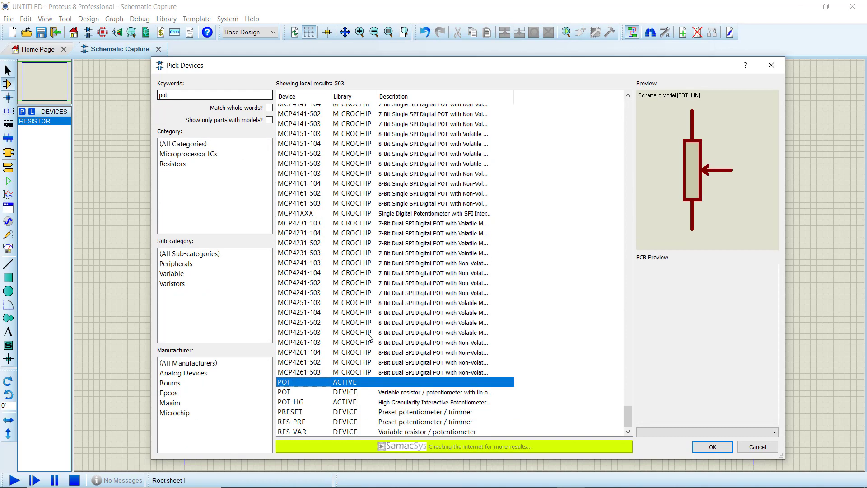
double_click(341, 385)
Search the parts library for "dc voltage", add VSOURCE to the device list, and close the device picker
type("dc ")
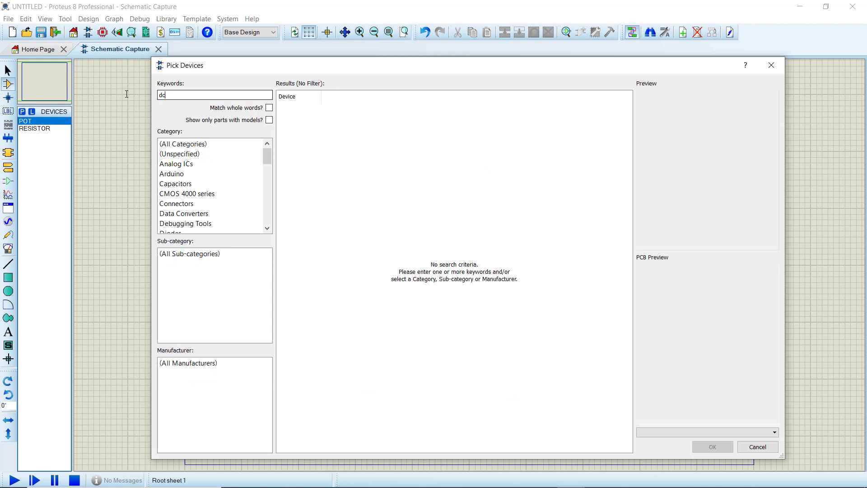
type("voltage")
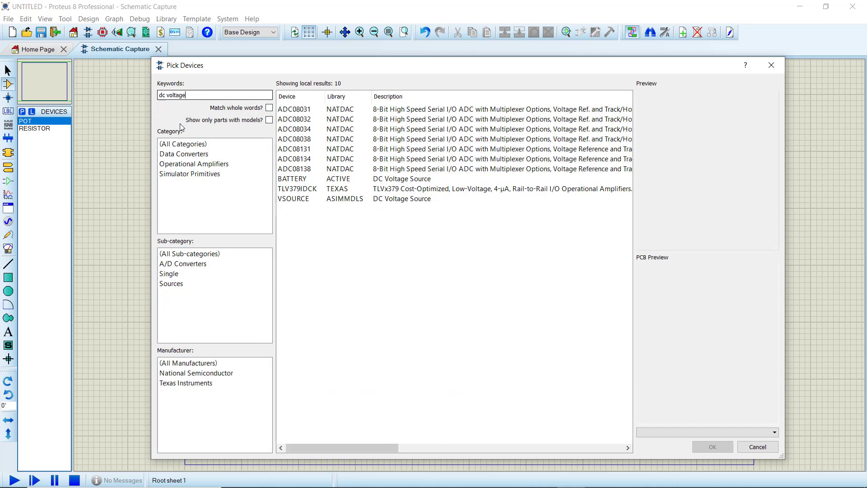
double_click(339, 199)
left_click(712, 446)
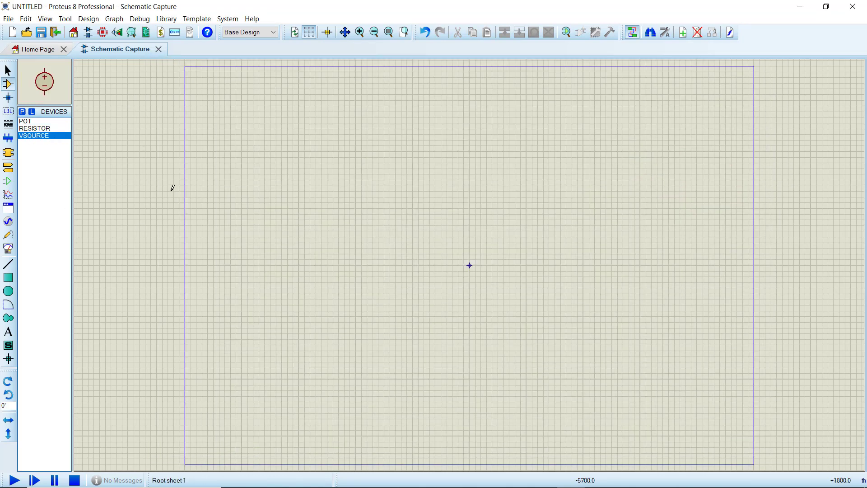
Place the DC voltage source and a resistor above and to its right, wiring the source's positive terminal to the resistor's left end
left_click(320, 198)
left_click(332, 202)
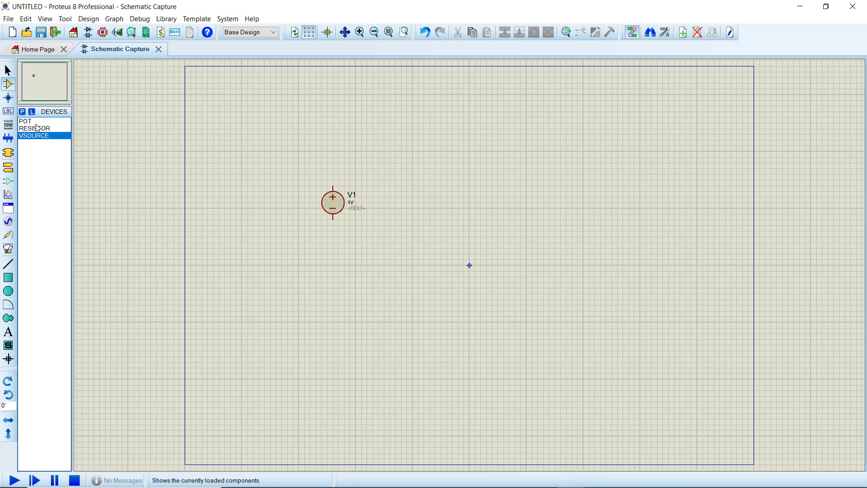
left_click(34, 128)
left_click(368, 151)
left_click(381, 152)
left_click(333, 185)
left_click(368, 151)
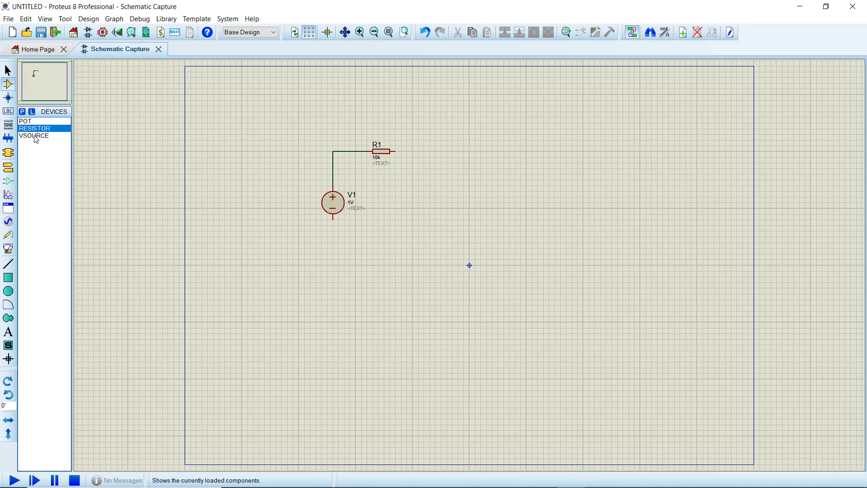
Place the potentiometer right of the source and wire it between the resistor's free end and the source's negative terminal
left_click(25, 121)
left_click(447, 192)
left_click(394, 152)
left_click(446, 174)
left_click(332, 219)
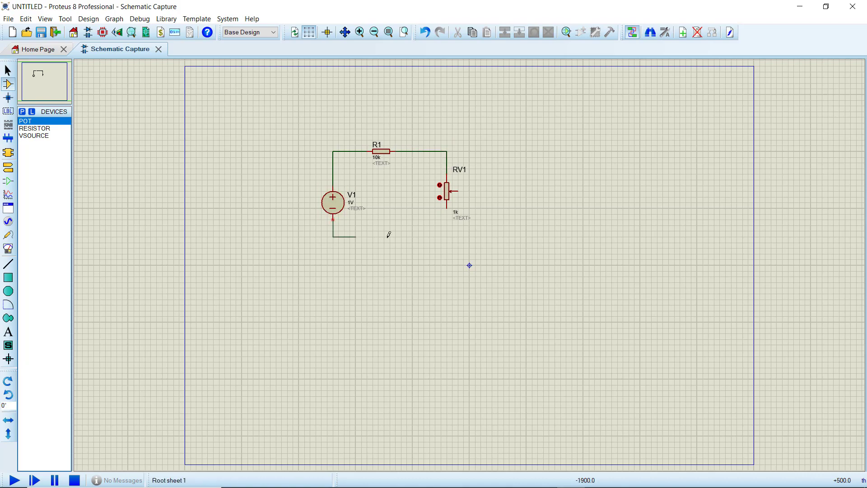
left_click(447, 208)
Attach a ground terminal to the bottom wire and connect the potentiometer's wiper to the corner of the wire above it
left_click(8, 167)
left_click(32, 157)
left_click(390, 230)
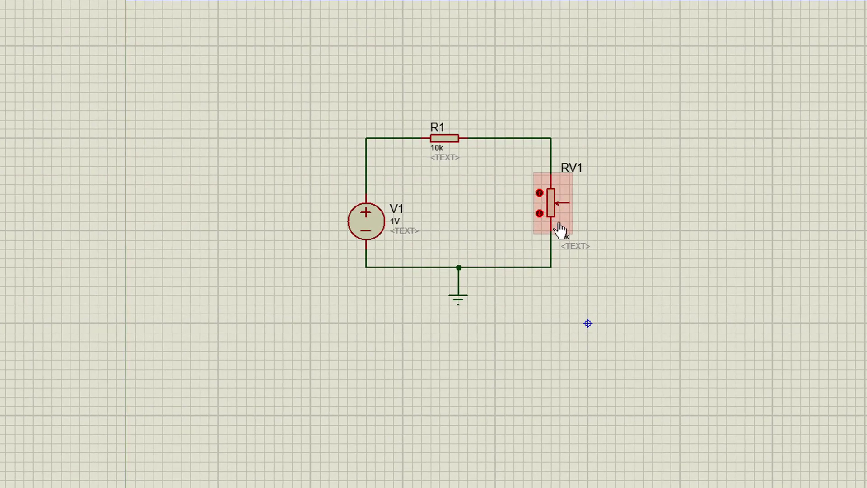
left_click(569, 203)
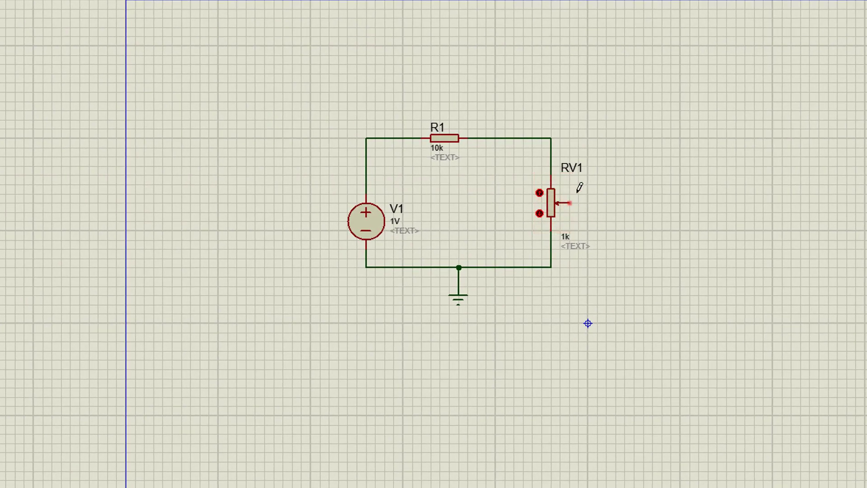
left_click(550, 137)
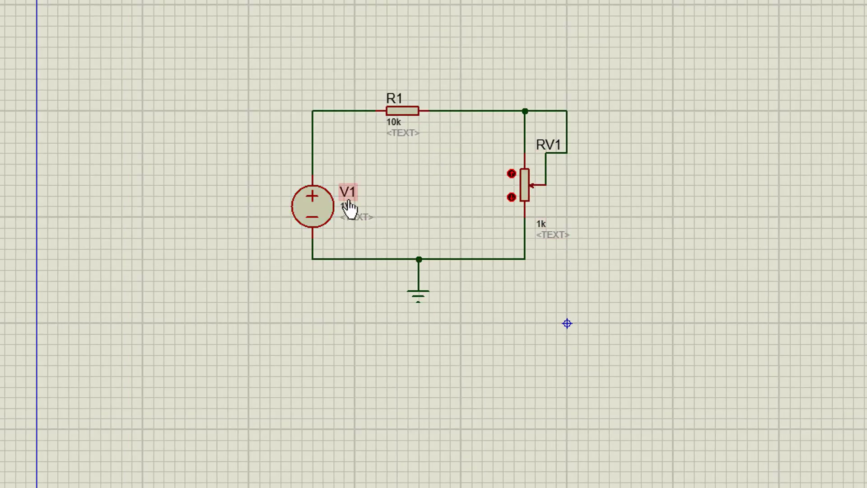
Set the value of voltage source V1 to 60 V
left_click(347, 211)
left_click(350, 216)
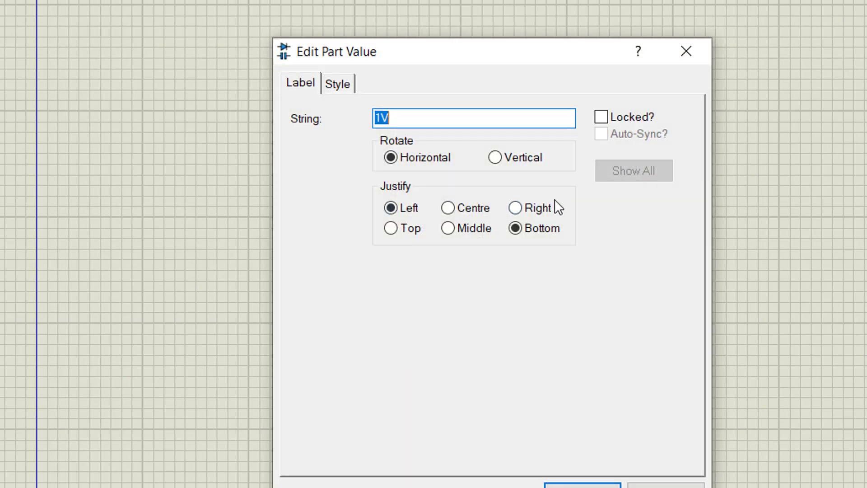
type("60 V")
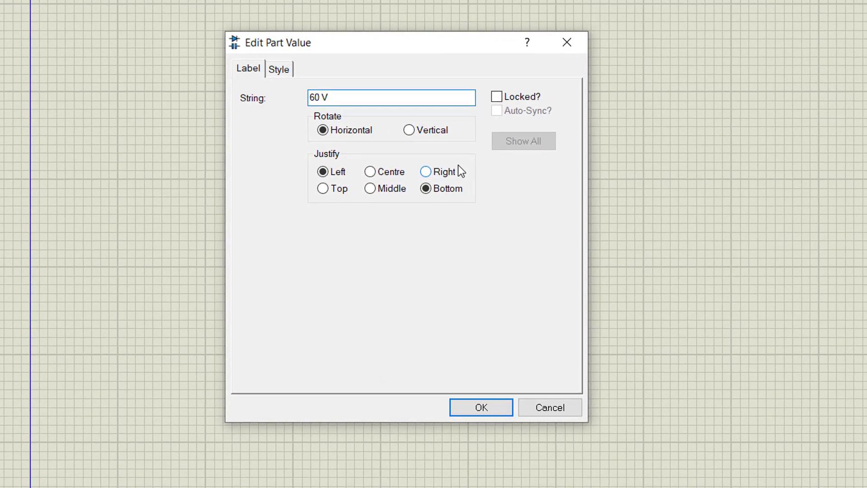
key("Return")
Set resistor R1 to 9 and potentiometer RV1 to 20
left_click(325, 112)
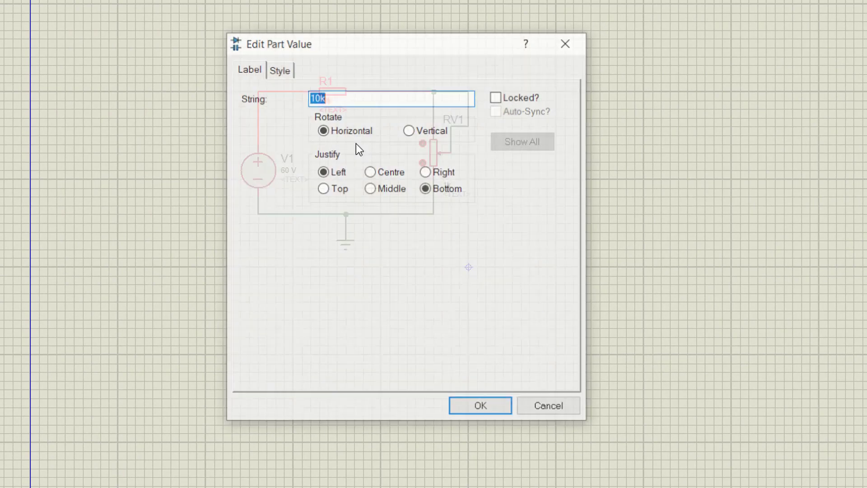
type("9")
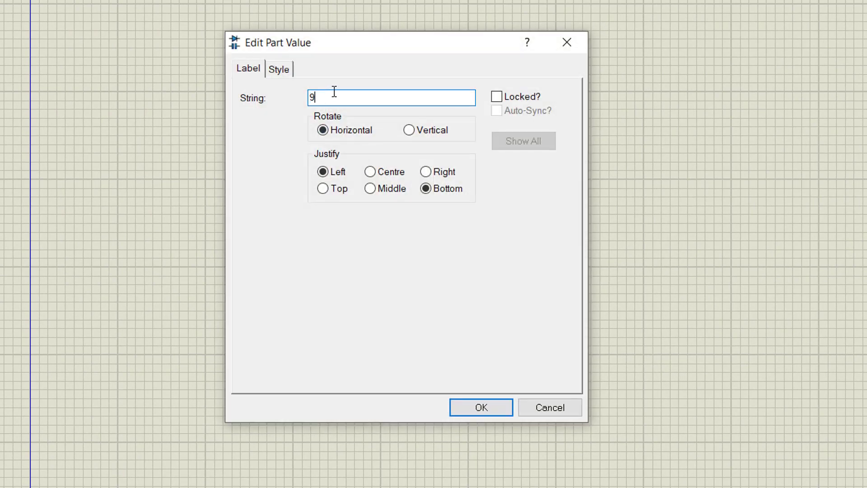
left_click(470, 410)
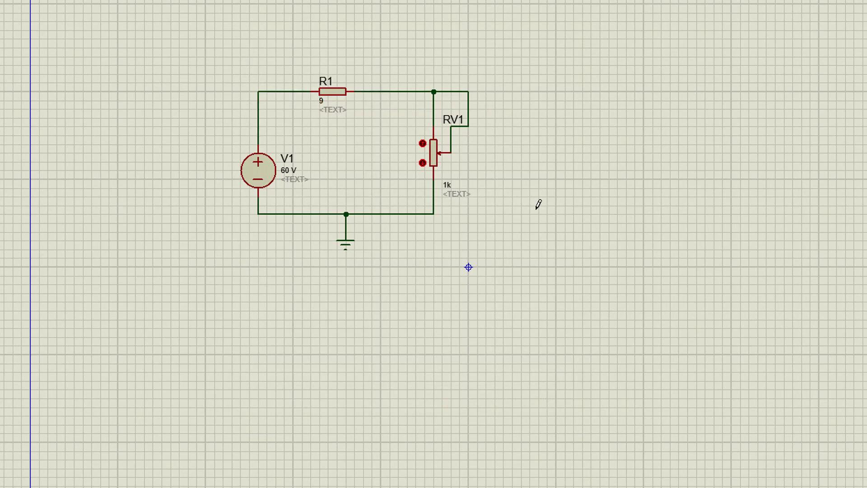
left_click(445, 186)
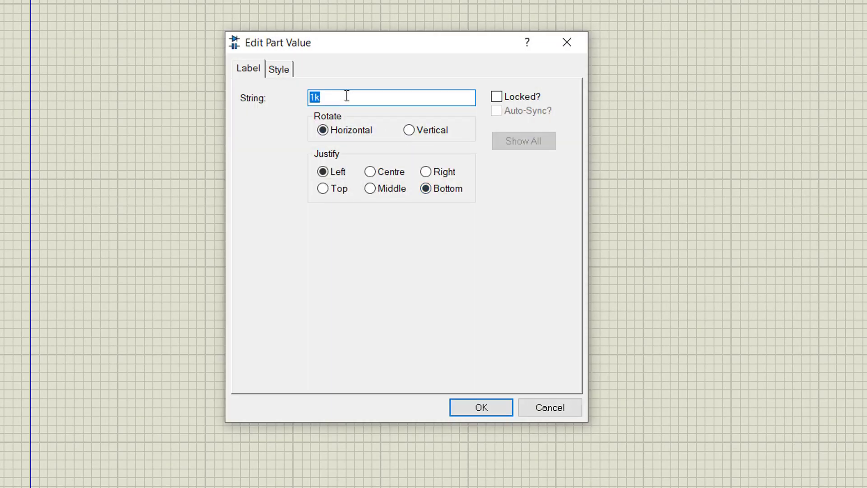
type("20")
left_click(481, 412)
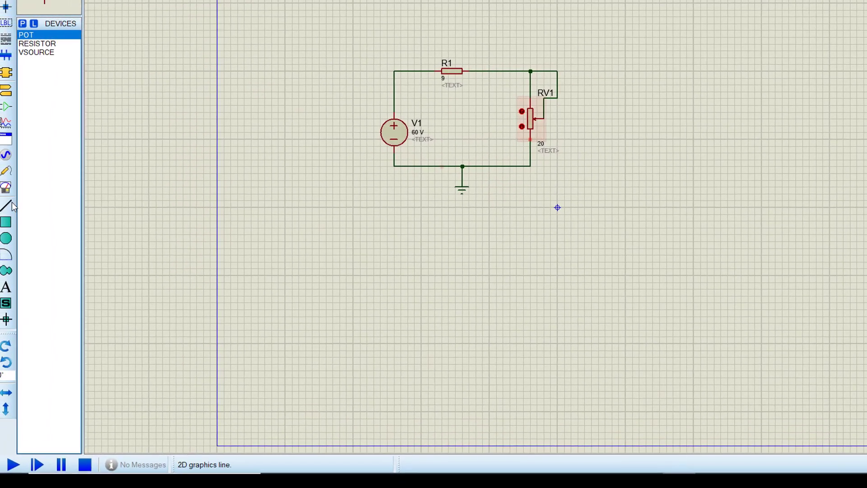
Place a wattmeter instrument to the right of potentiometer RV1
left_click(7, 189)
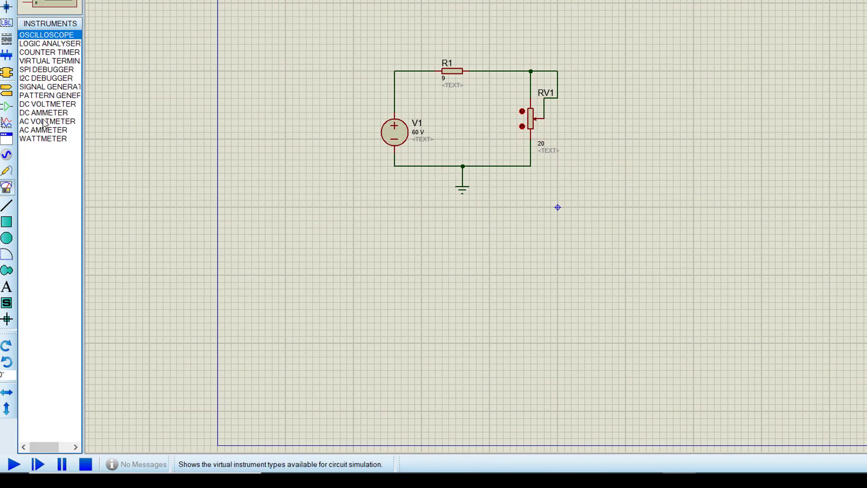
left_click(48, 139)
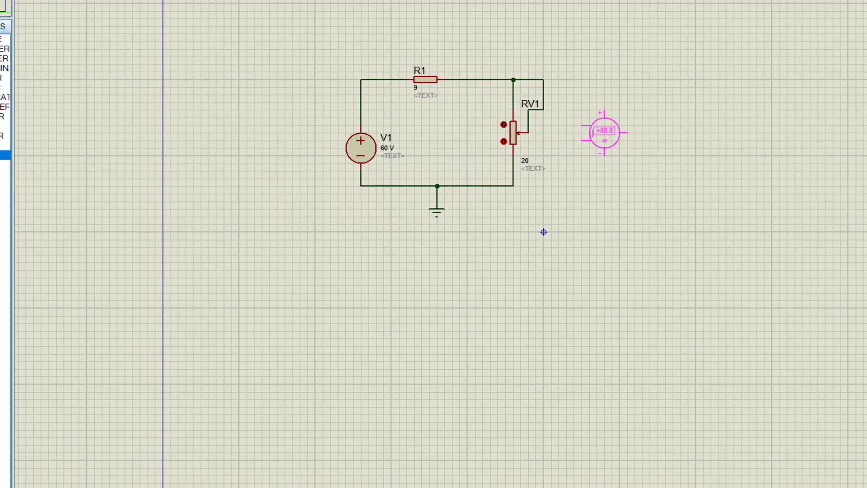
left_click(612, 118)
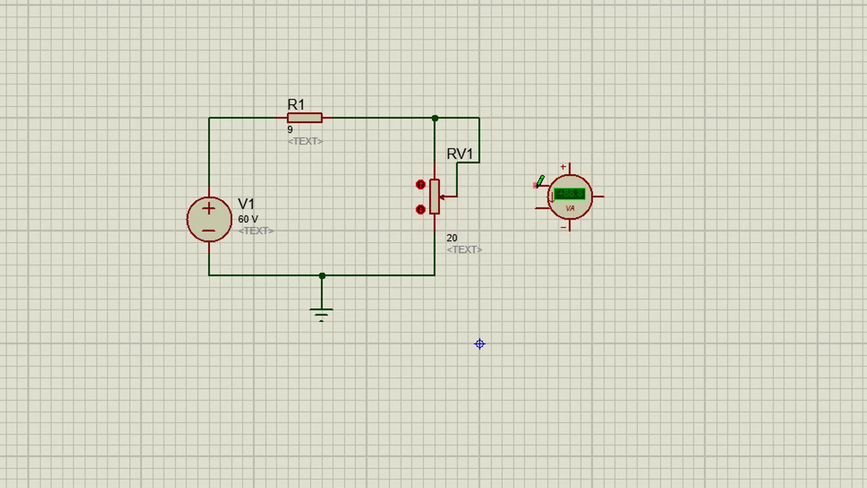
Delete the wire between R1 and RV1 and route R1's free end over the top to the wattmeter's upper current terminal
right_click(399, 118)
right_click(400, 118)
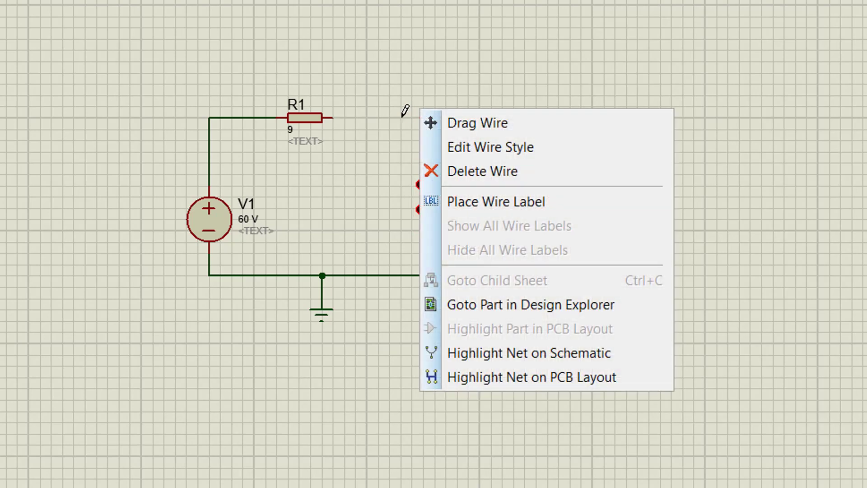
left_click(336, 117)
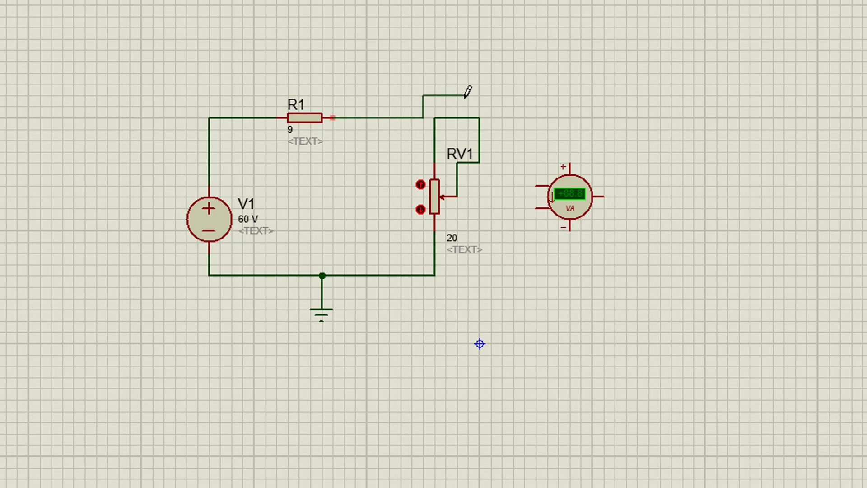
left_click(355, 84)
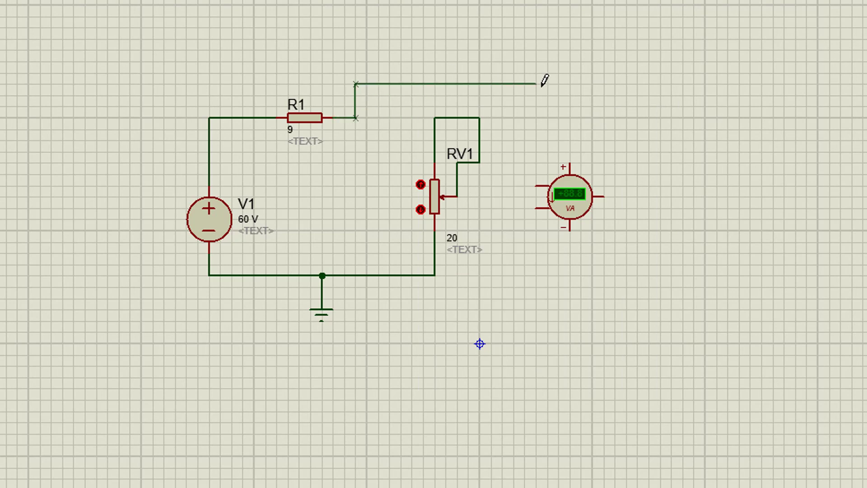
left_click(535, 185)
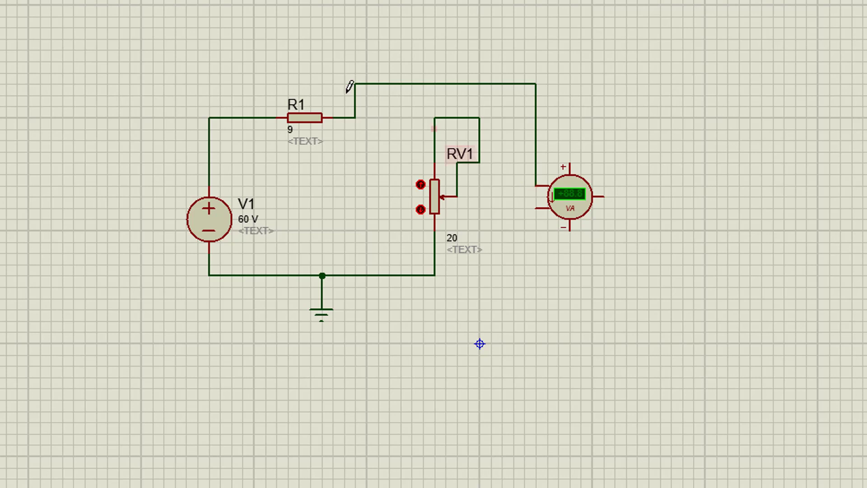
Wire the wattmeter's lower current and + terminals to RV1's top wire, and its − terminal to the bottom wire below RV1
left_click(536, 208)
left_click(479, 118)
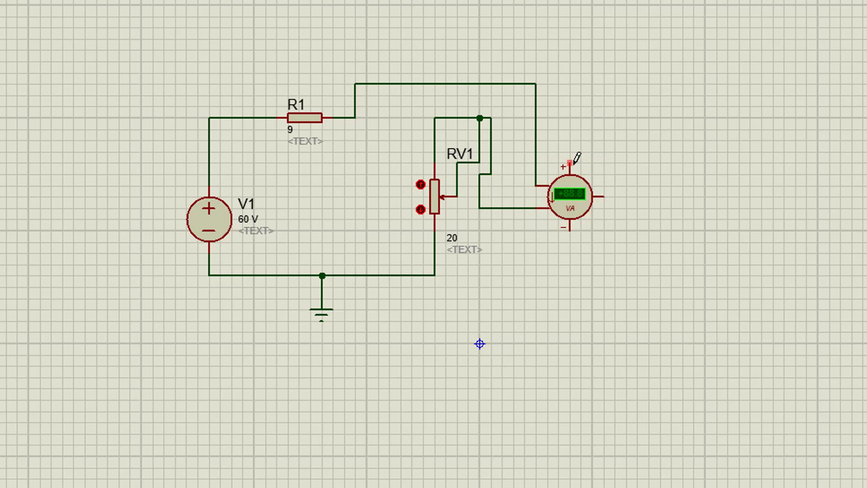
left_click(570, 162)
left_click(491, 117)
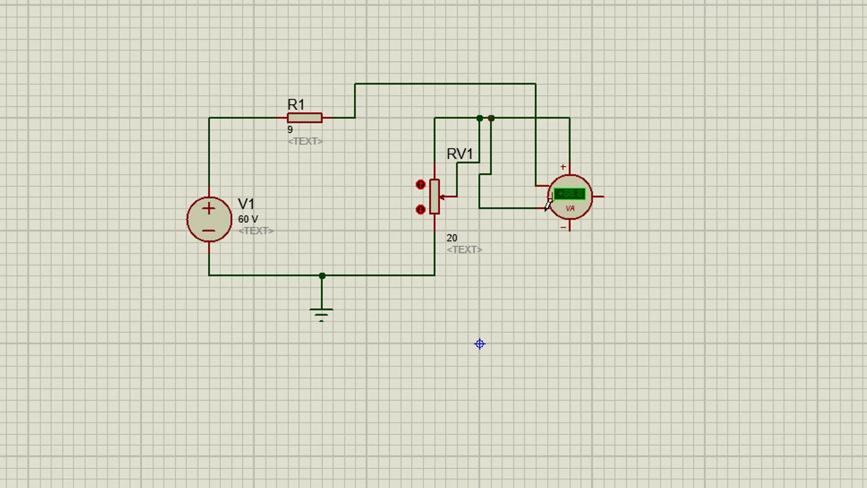
left_click(570, 229)
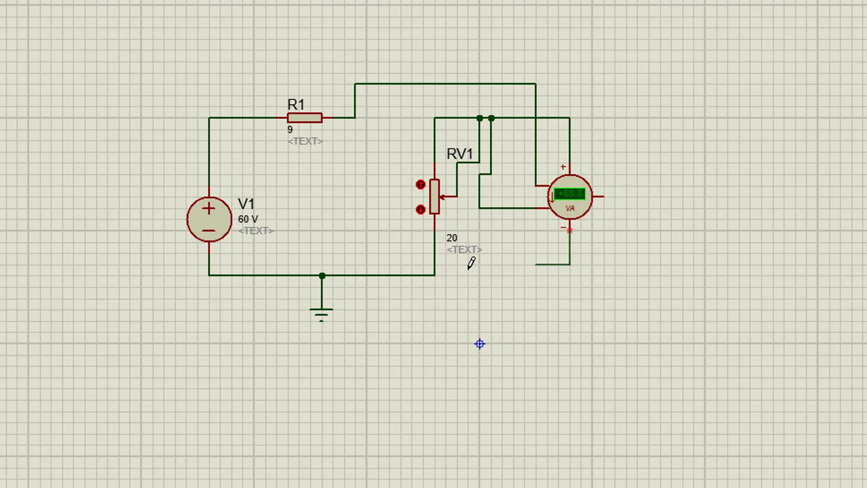
left_click(438, 274)
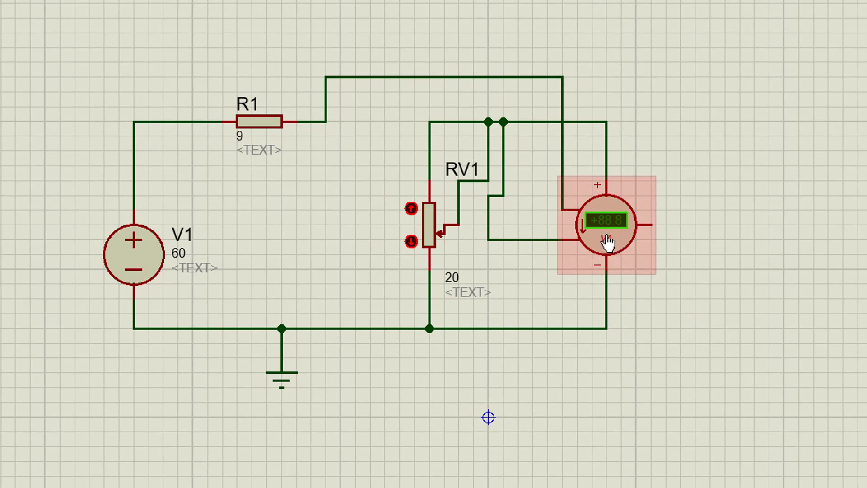
Set the wattmeter's display range to W
right_click(607, 242)
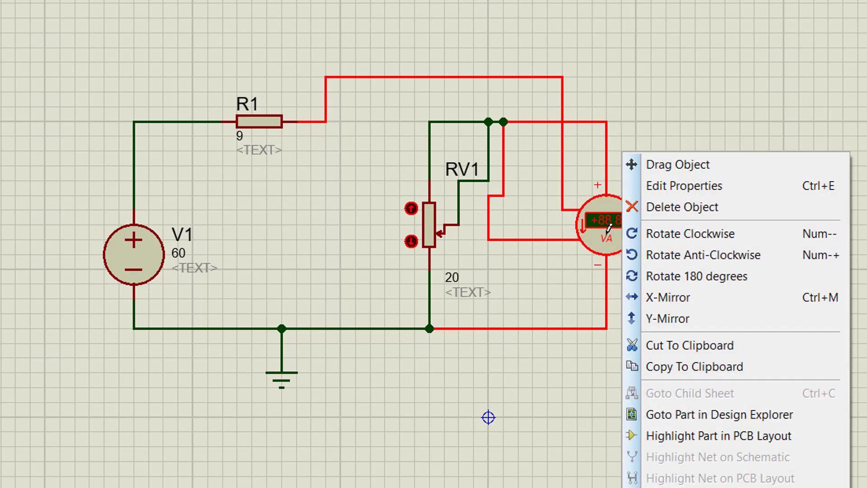
left_click(706, 187)
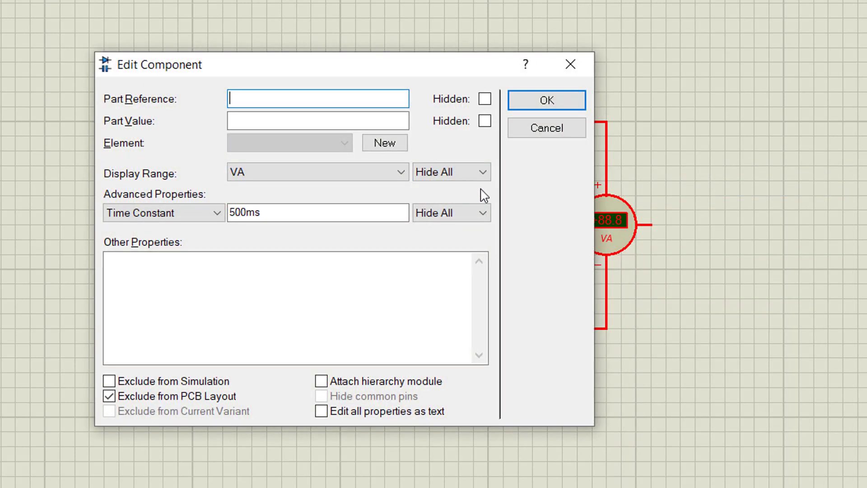
left_click(309, 174)
scroll(299, 232, "down", 1)
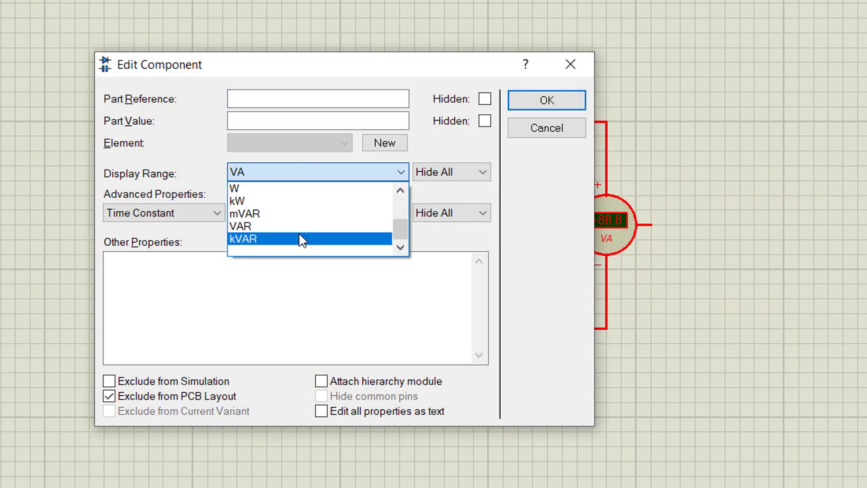
scroll(293, 231, "up", 1)
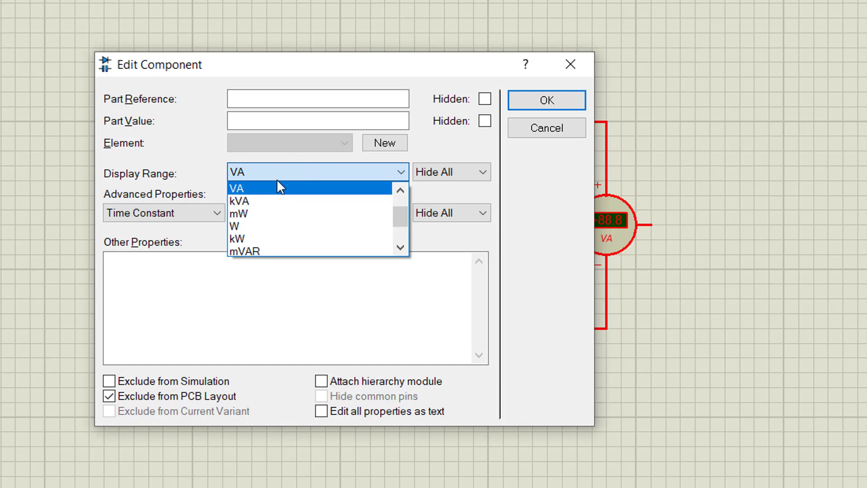
scroll(267, 216, "down", 1)
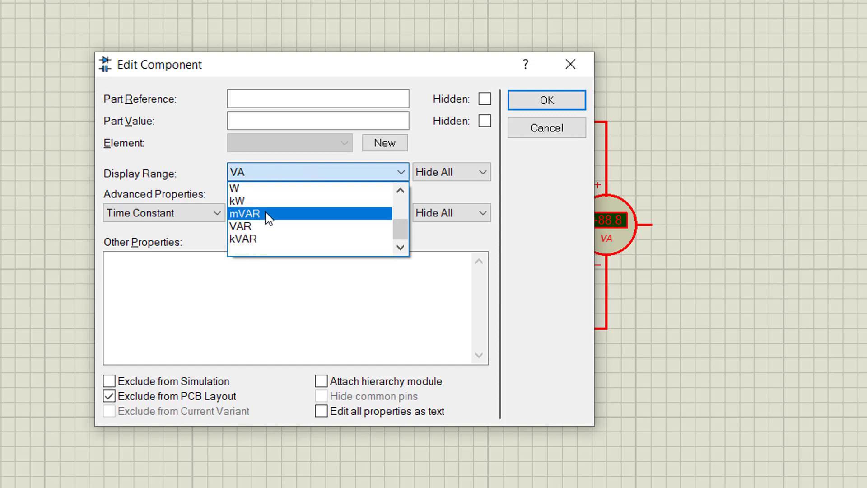
scroll(266, 219, "up", 1)
left_click(261, 229)
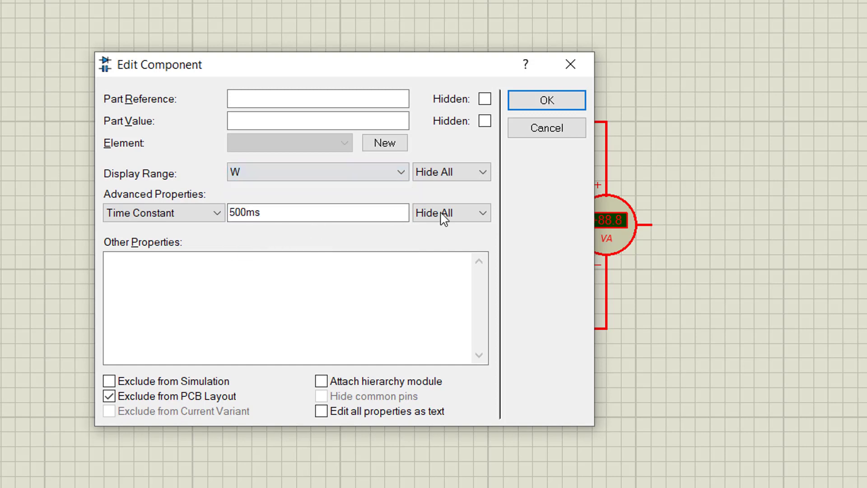
left_click(547, 100)
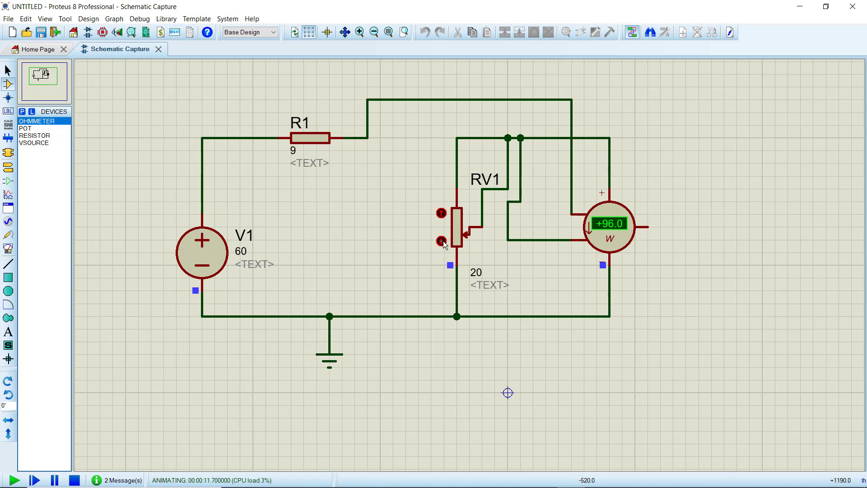
Move RV1's wiper up and down in the running simulation to examine how the wattmeter's load power reading varies
left_click(444, 214)
left_click(443, 214)
left_click(443, 213)
left_click(442, 242)
left_click(441, 243)
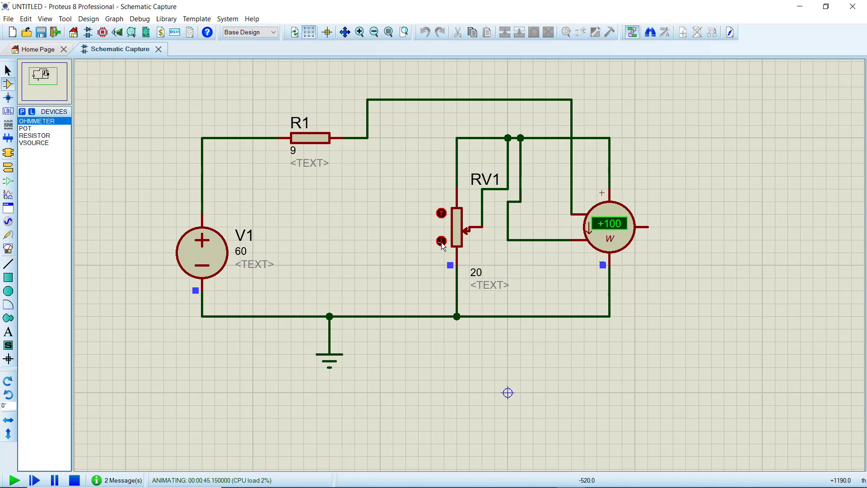
left_click(466, 231)
left_click(442, 243)
left_click(442, 243)
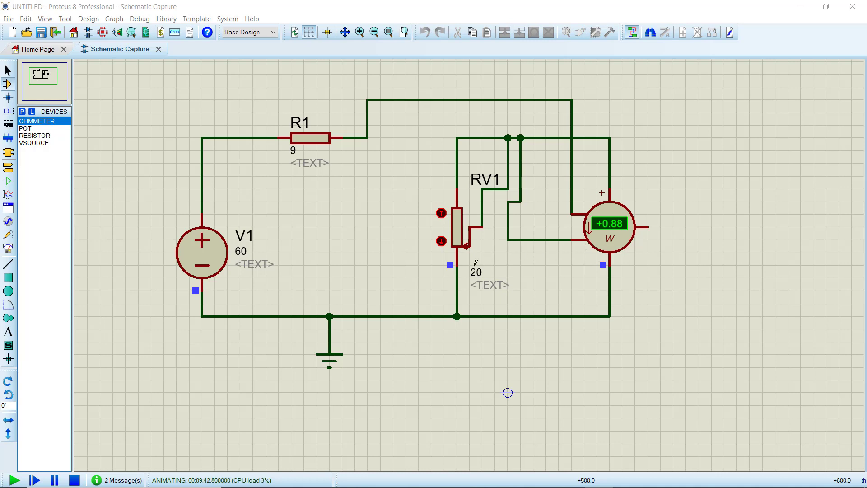
Stop the simulation and delete the wattmeter from the circuit
left_click(74, 480)
right_click(605, 237)
right_click(604, 237)
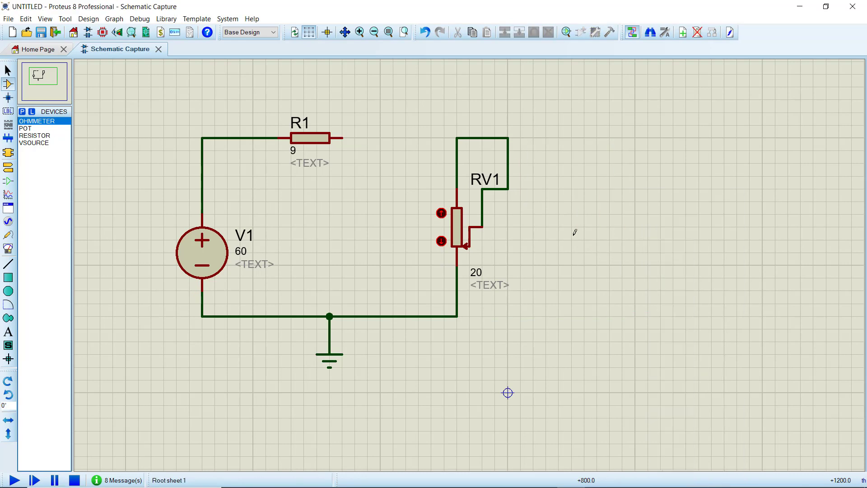
Delete the wire joining RV1's wiper to its upper terminal and wire R1's free end directly to that terminal
right_click(508, 186)
left_click(533, 215)
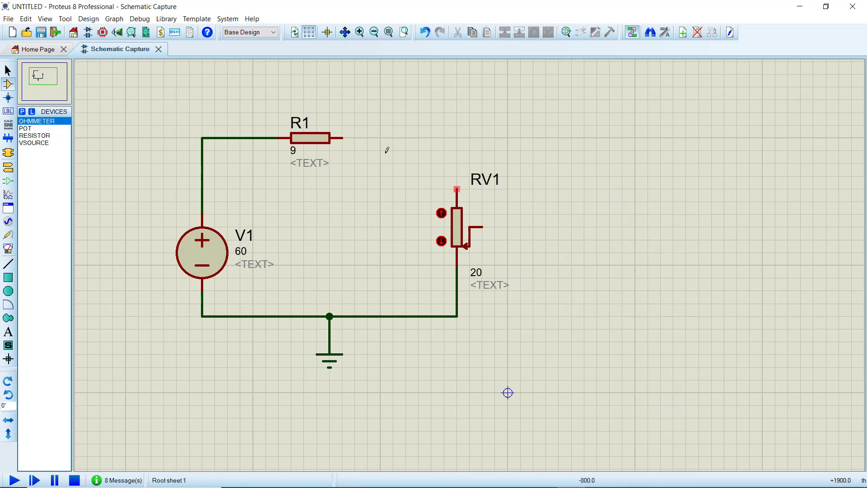
left_click(341, 137)
left_click(458, 189)
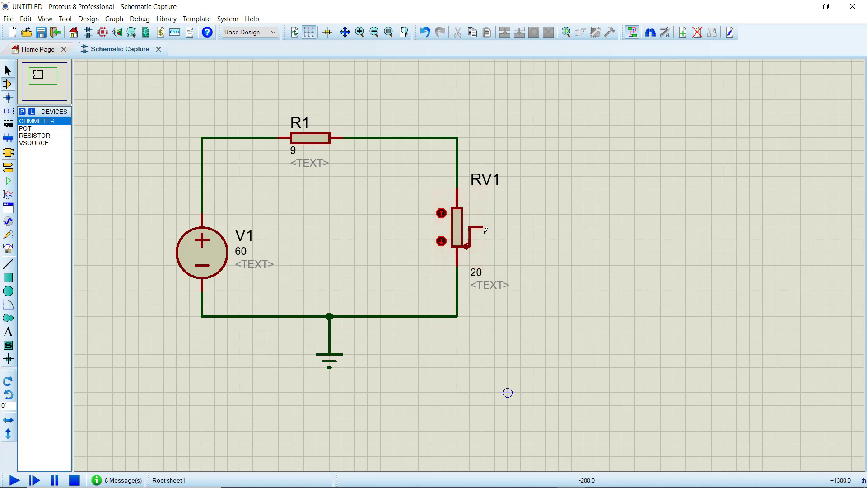
Replace potentiometer RV1 with a second resistor, rotated clockwise so that it stands vertically
right_click(462, 228)
right_click(461, 228)
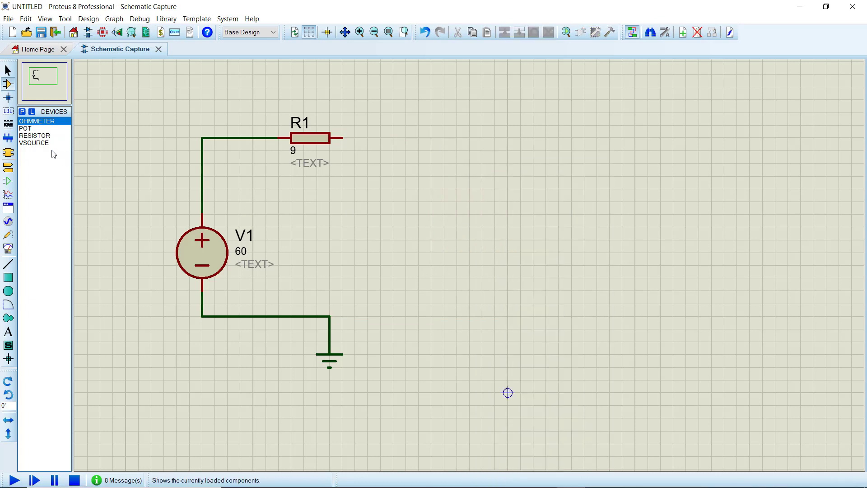
left_click(34, 136)
left_click(406, 210)
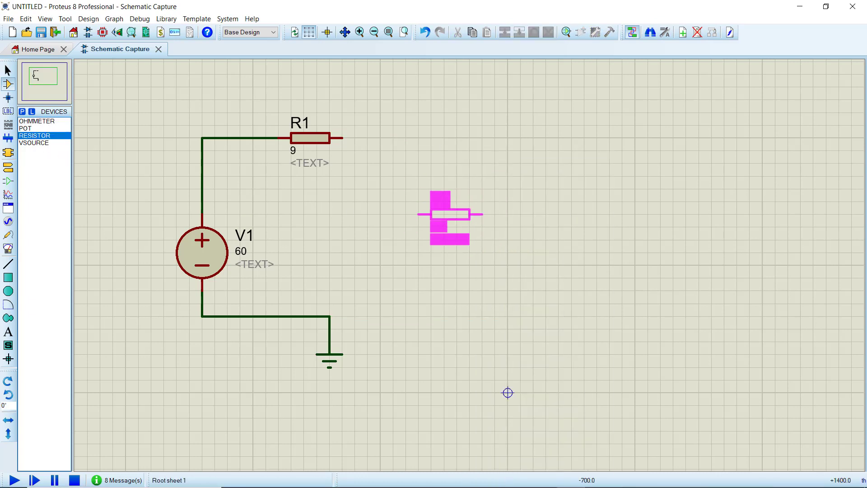
left_click(428, 210)
right_click(445, 192)
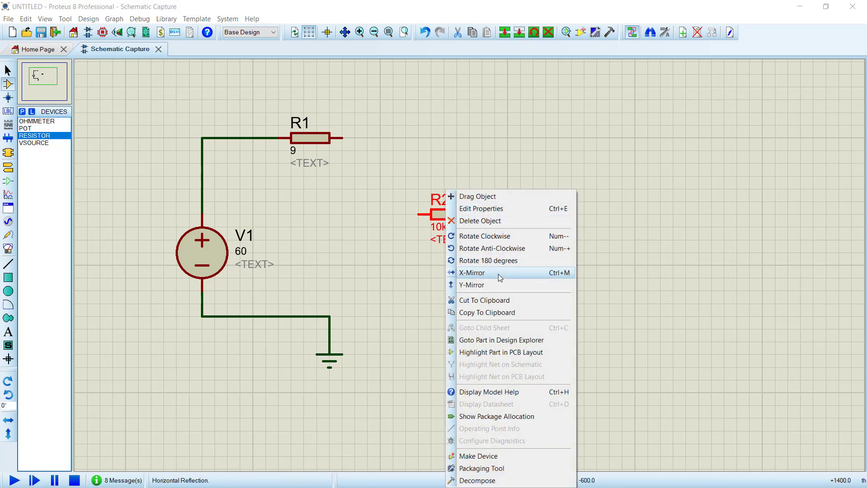
left_click(495, 236)
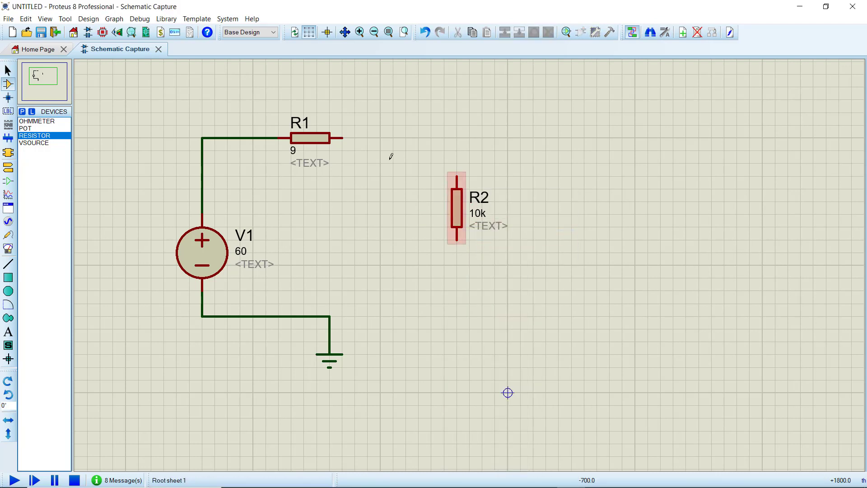
Wire R1's free end to R2's upper terminal and the corner above the ground symbol to R2's lower terminal
left_click(342, 137)
left_click(456, 177)
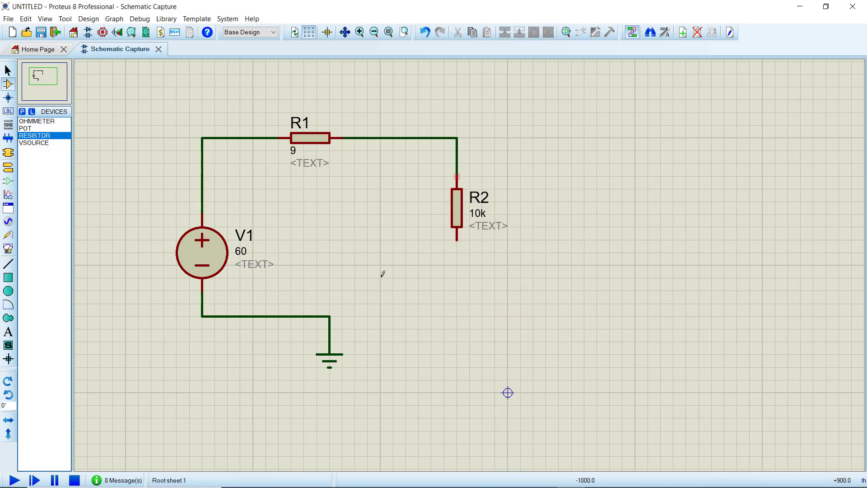
left_click(330, 315)
left_click(456, 238)
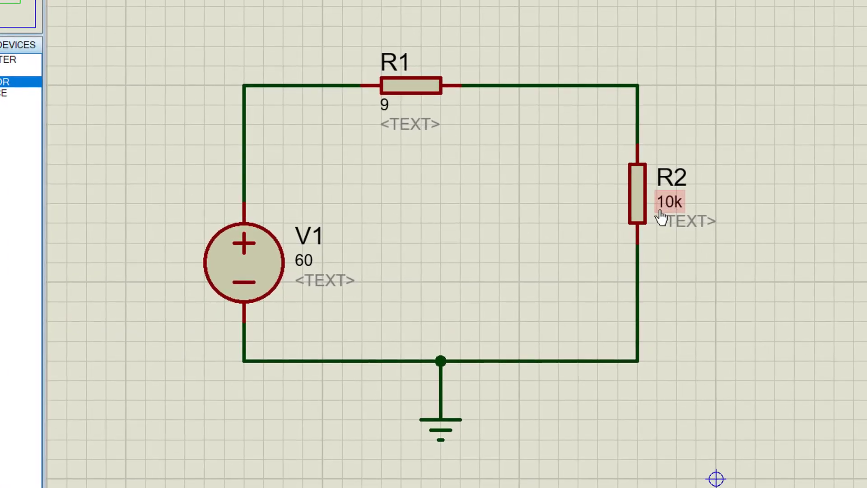
Set R2's part value to the variable x
double_click(672, 207)
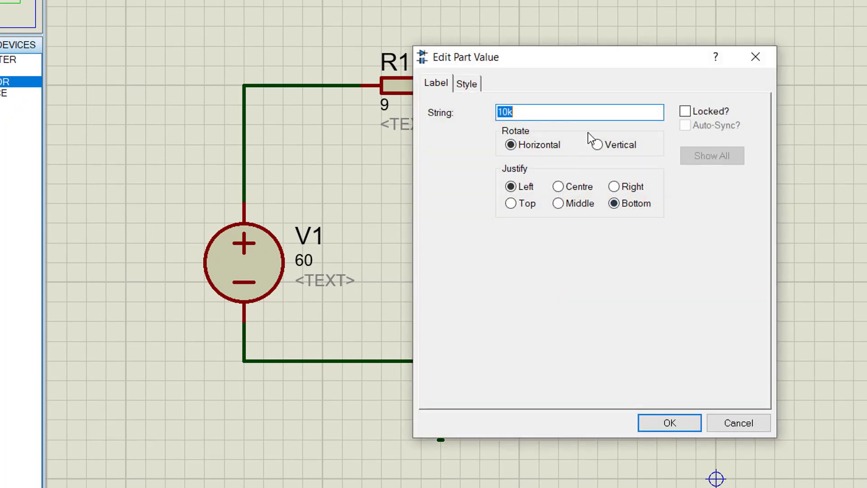
type("x")
left_click(654, 425)
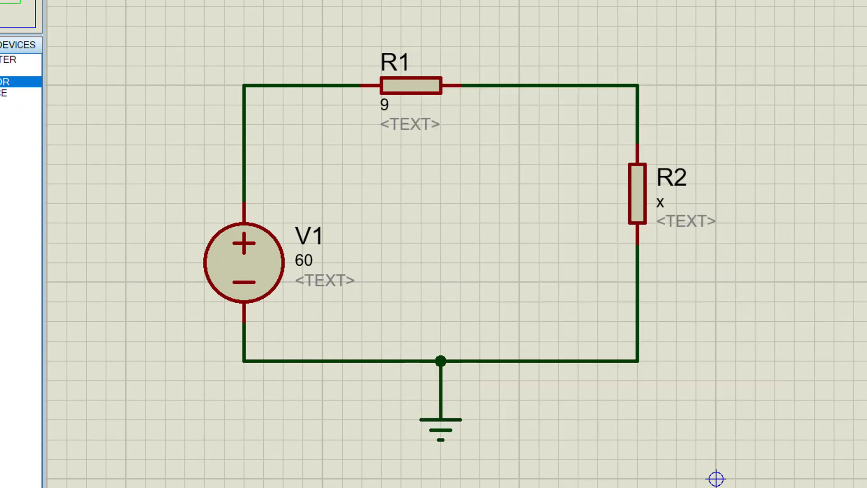
Place a DC sweep graph on the empty sheet area to the right of R2
left_click(0, 172)
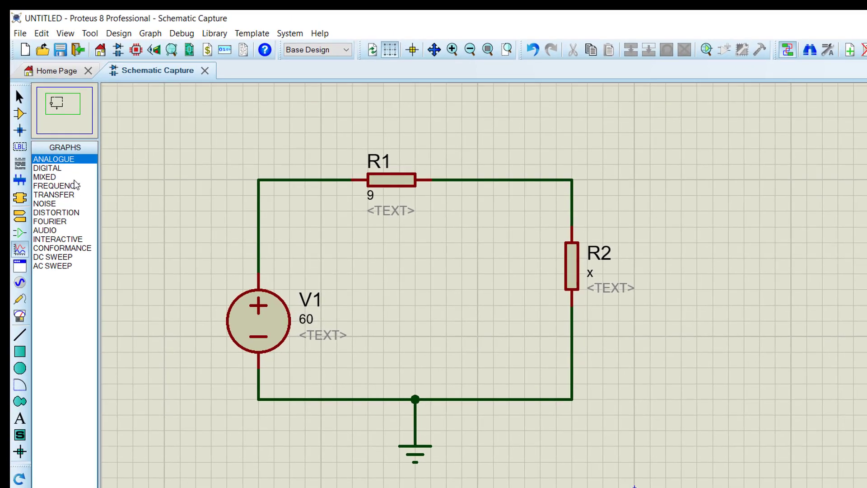
left_click(58, 260)
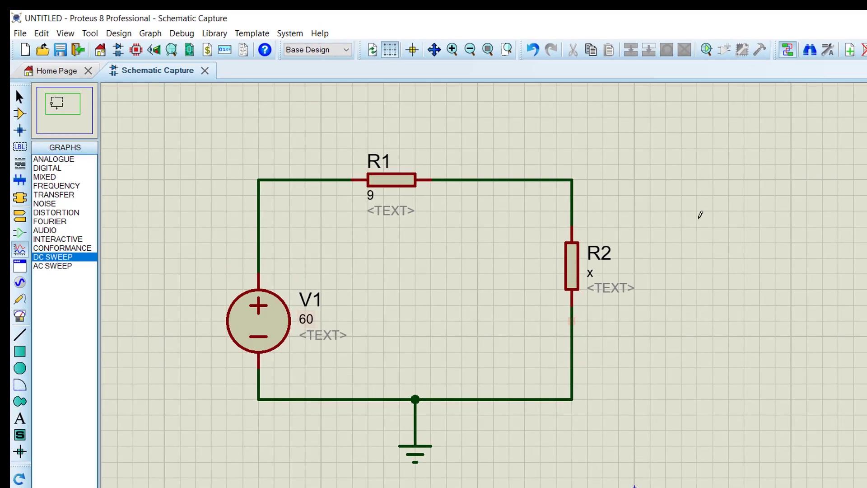
left_click_drag(698, 210, 866, 383)
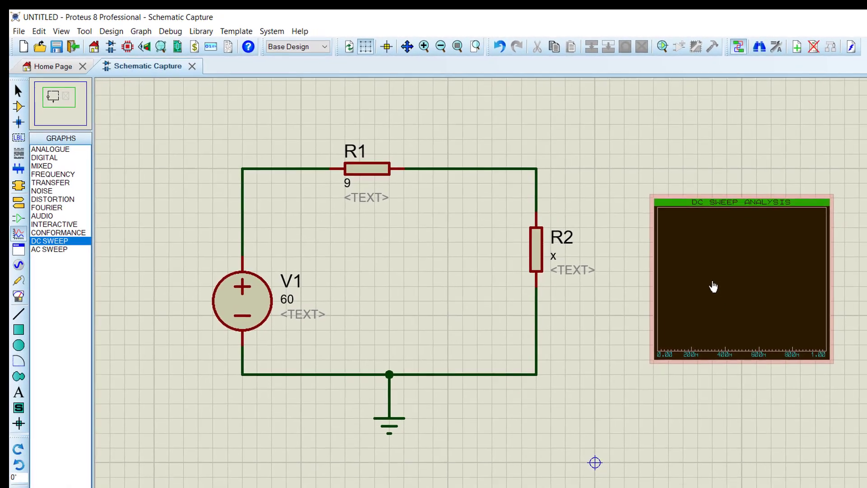
Set the DC sweep graph's variable to x, with start value 1, stop value 1000 and 1000 steps
right_click(712, 285)
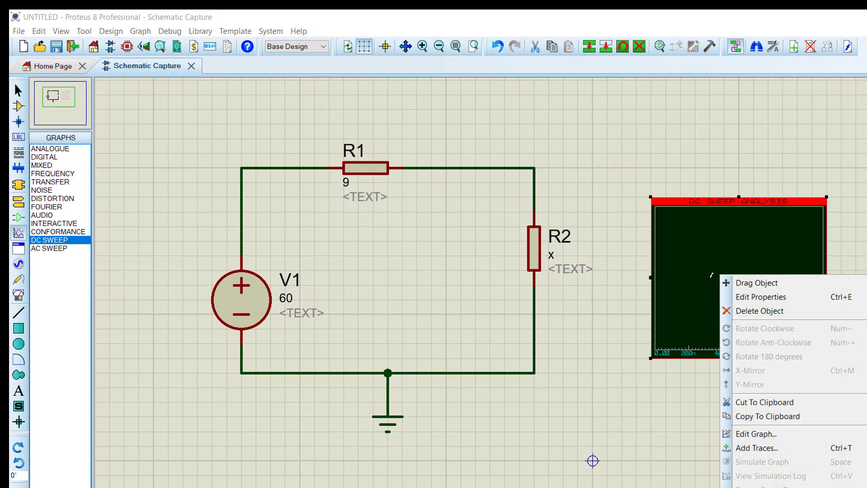
left_click(771, 298)
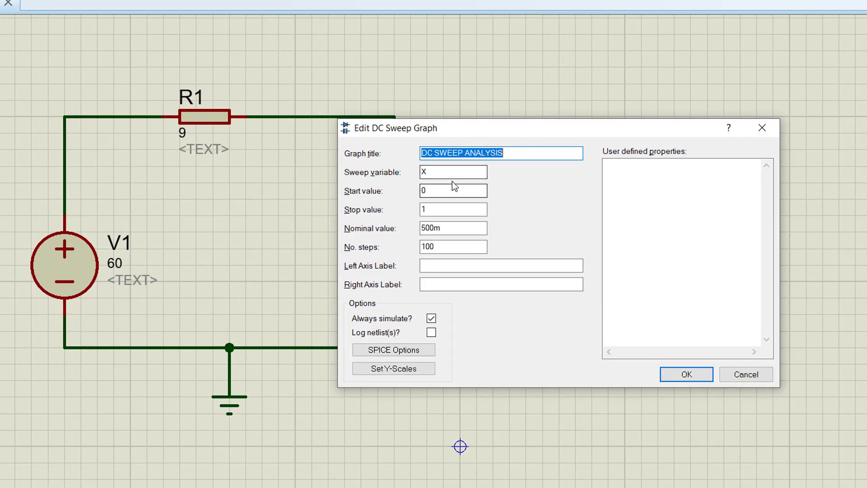
left_click_drag(317, 177, 234, 184)
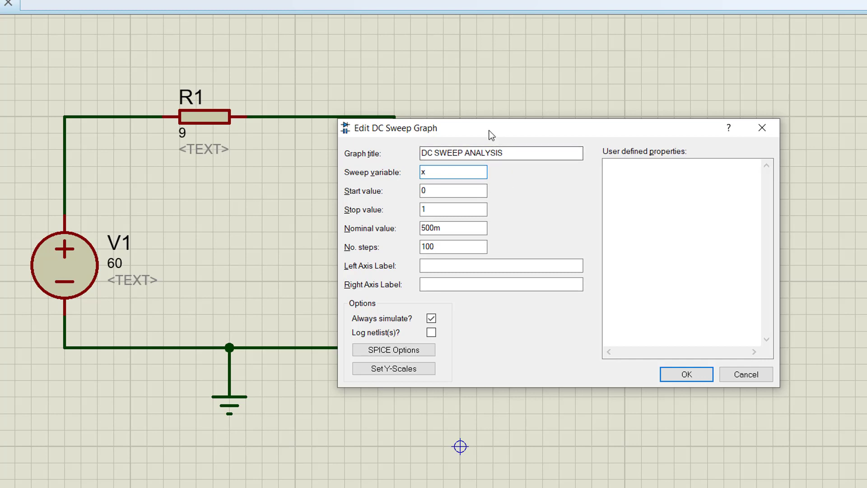
left_click_drag(490, 134, 572, 130)
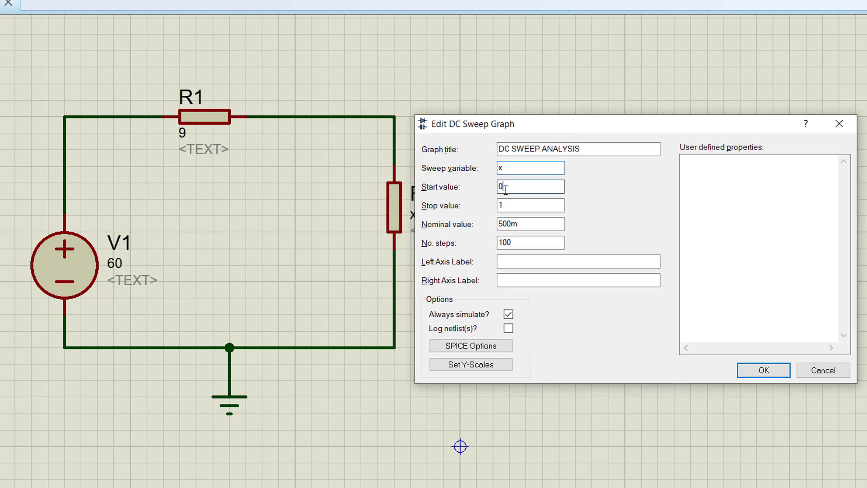
left_click(506, 205)
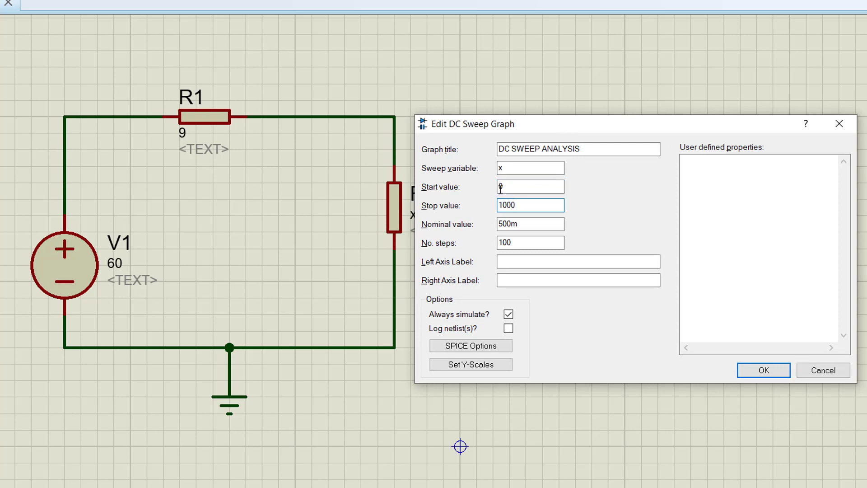
left_click(517, 245)
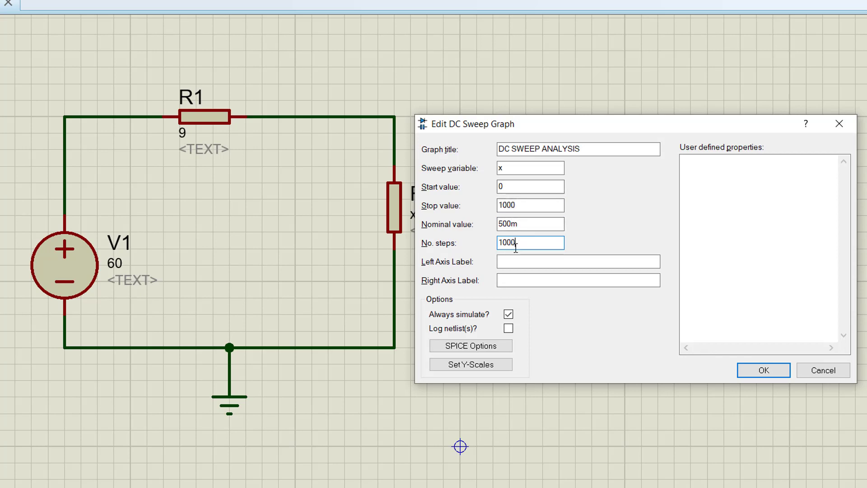
left_click(512, 190)
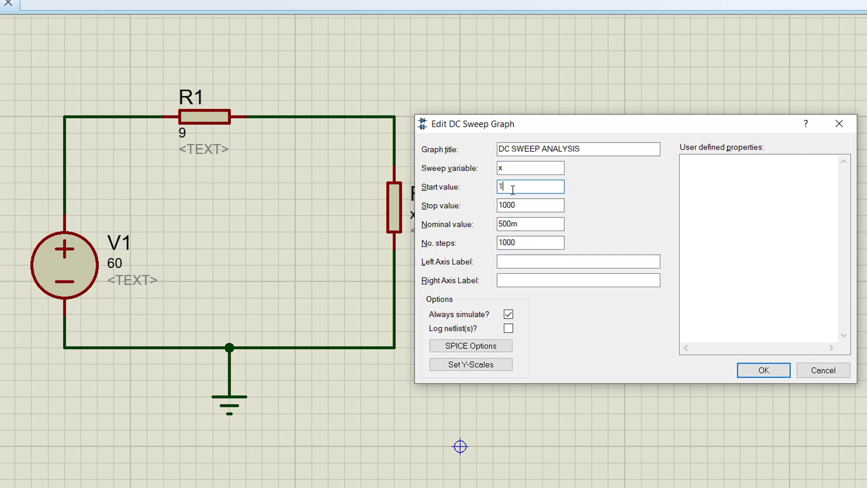
left_click(527, 203)
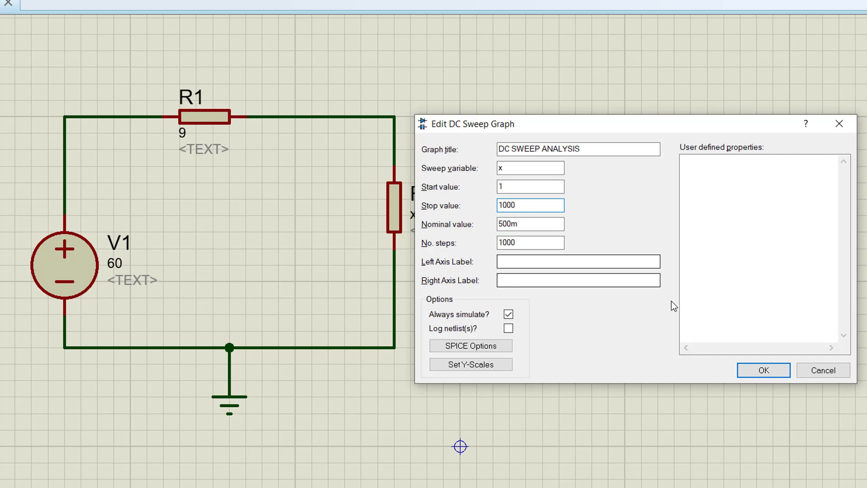
left_click(763, 370)
Place a voltage probe on the wire between R1 and R2 and a current probe at the corner above R2
right_click(583, 241)
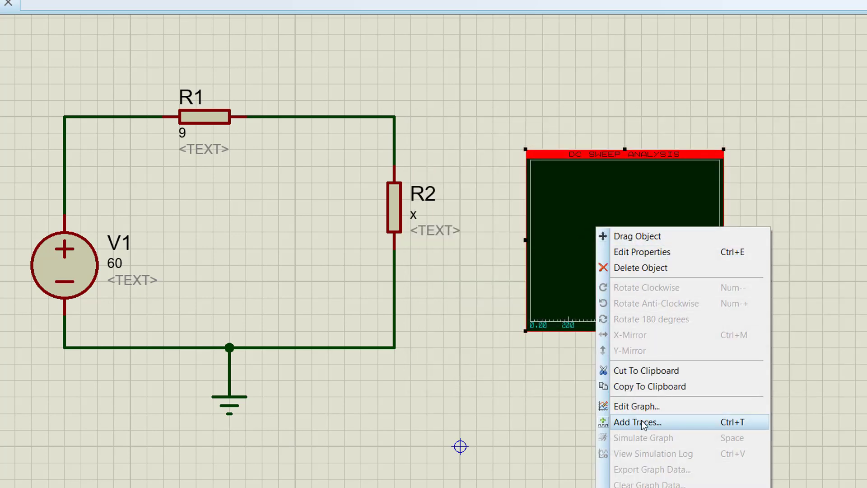
left_click(554, 430)
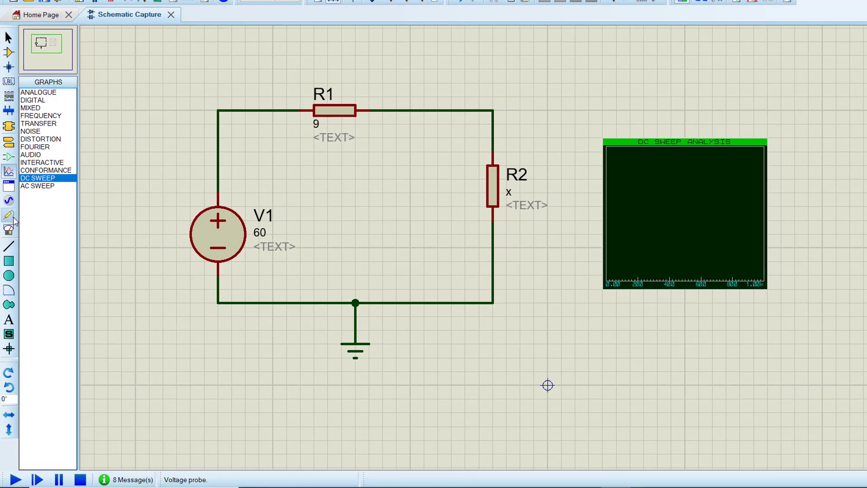
left_click(13, 218)
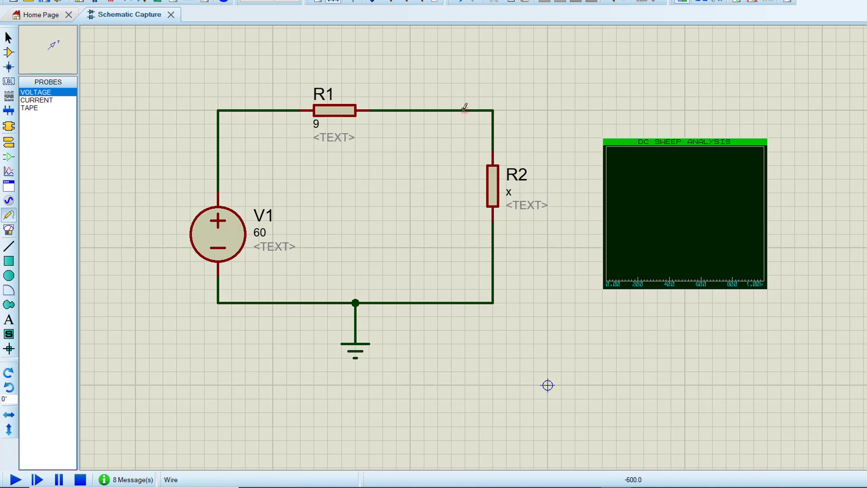
left_click(437, 108)
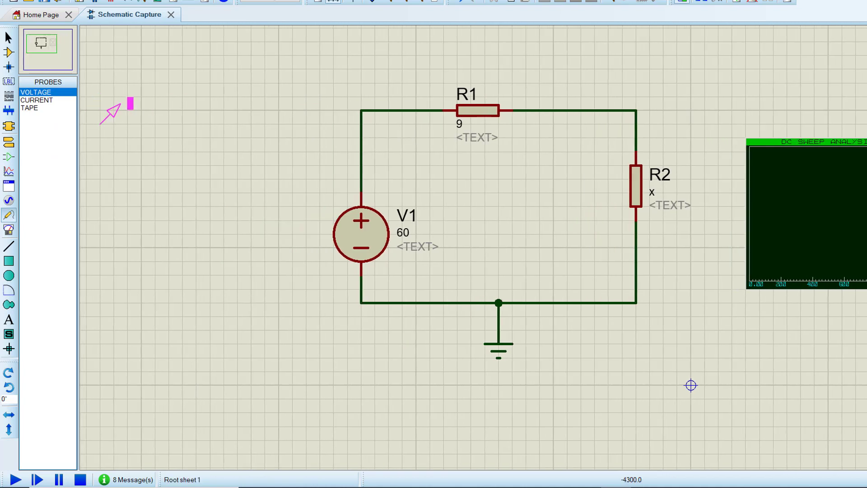
left_click(581, 109)
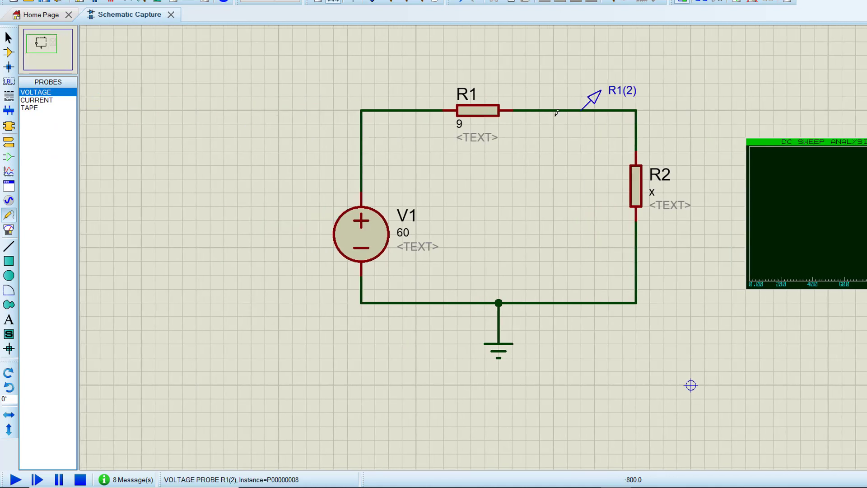
left_click(37, 101)
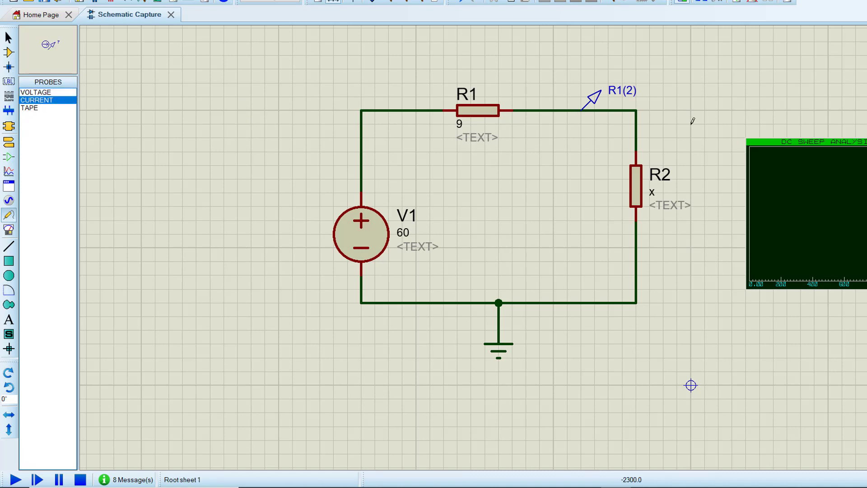
left_click(636, 110)
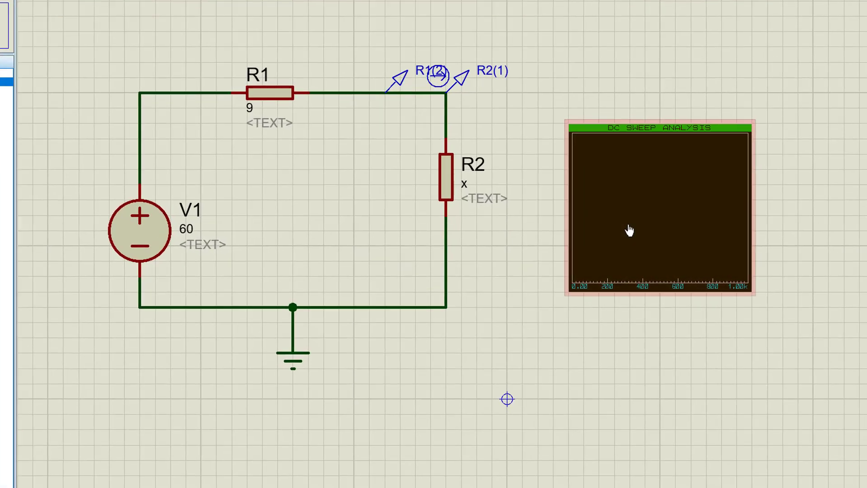
Add a trace to the DC sweep graph with probe P1 R1(2), probe P2 R2(1) and the expression P1*P2
right_click(638, 219)
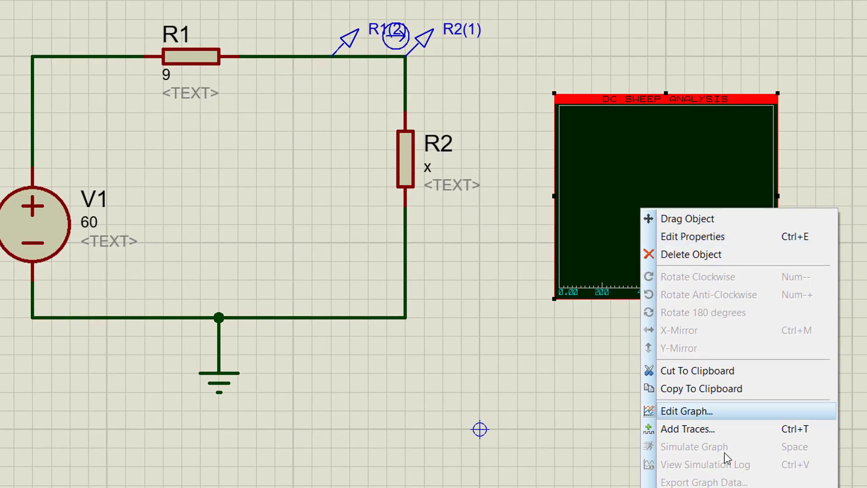
left_click(696, 426)
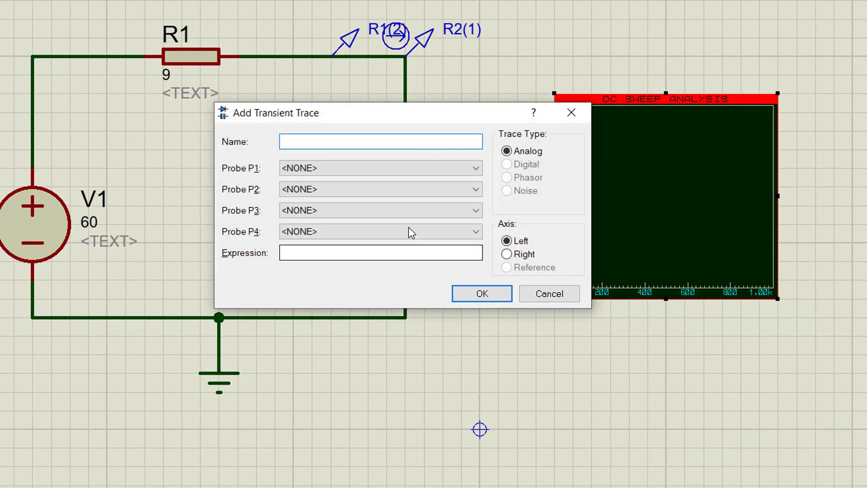
left_click(367, 168)
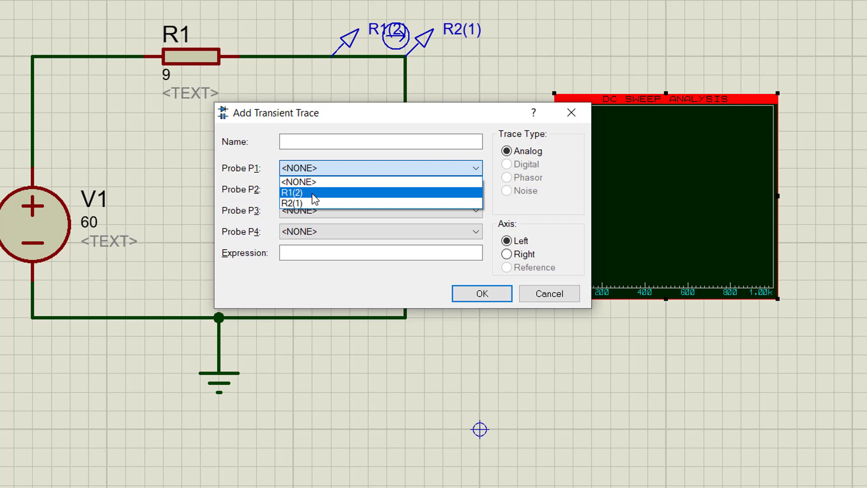
left_click(312, 193)
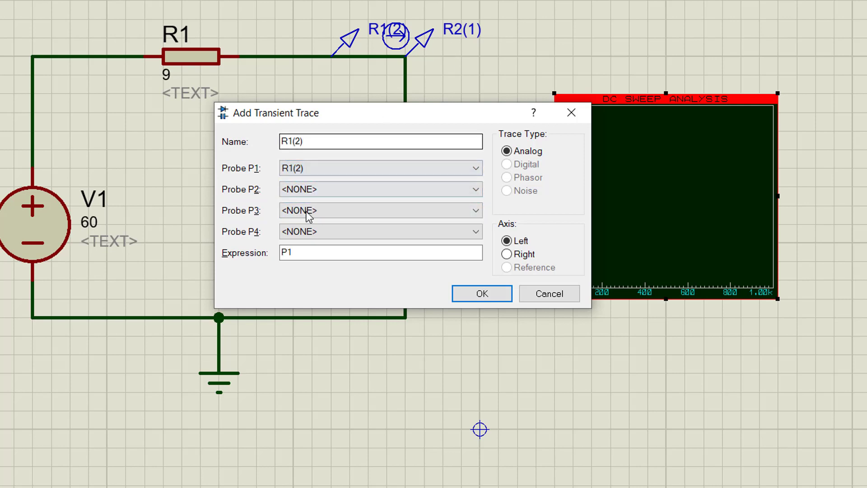
left_click(304, 191)
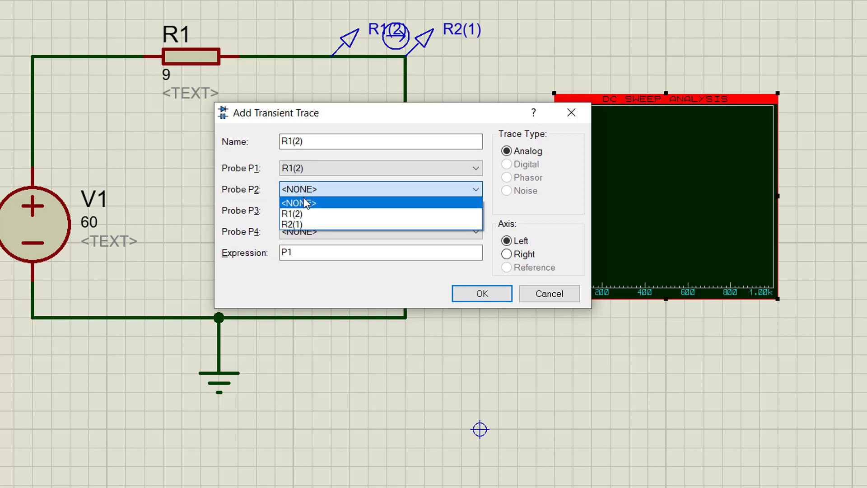
left_click(316, 224)
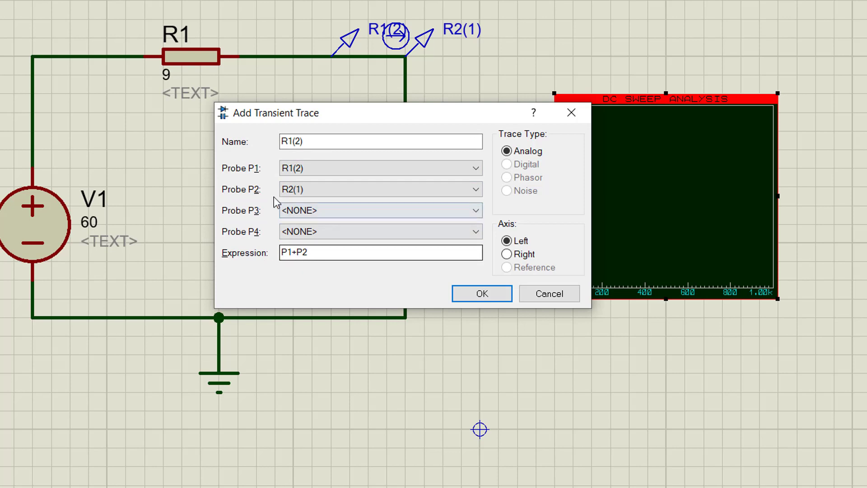
left_click(300, 254)
key("BackSpace")
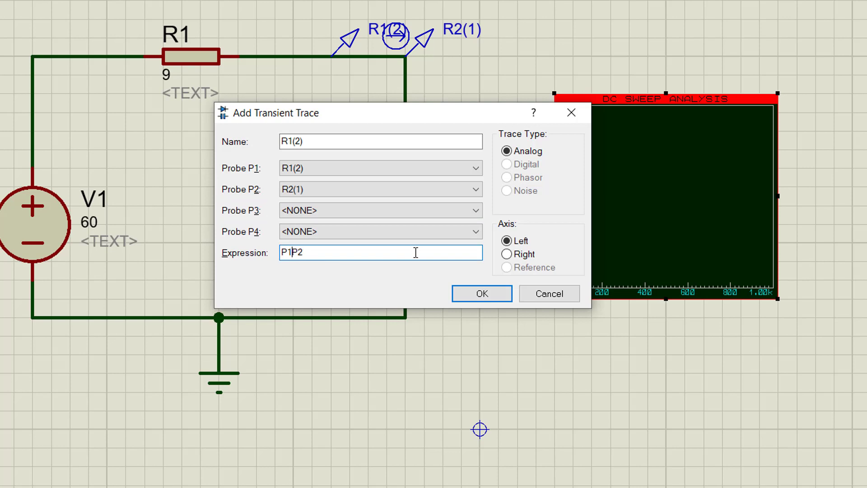
type("*")
left_click(470, 296)
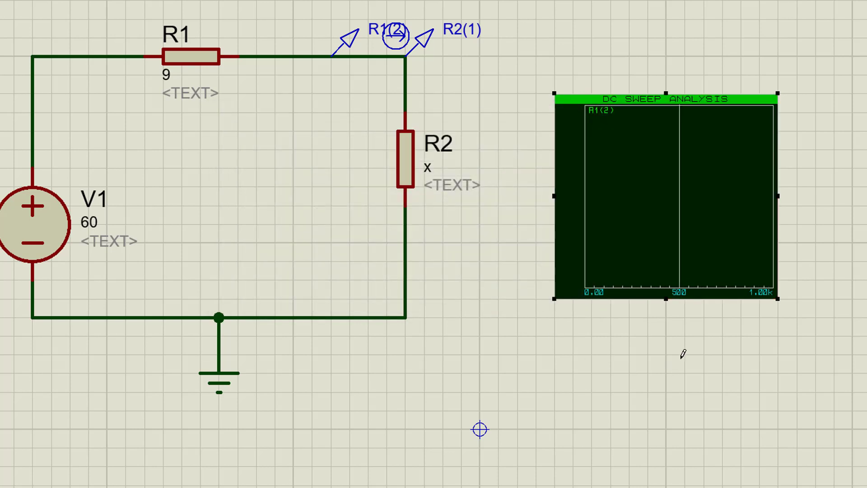
Simulate the DC sweep graph and maximize it in its own window
right_click(654, 188)
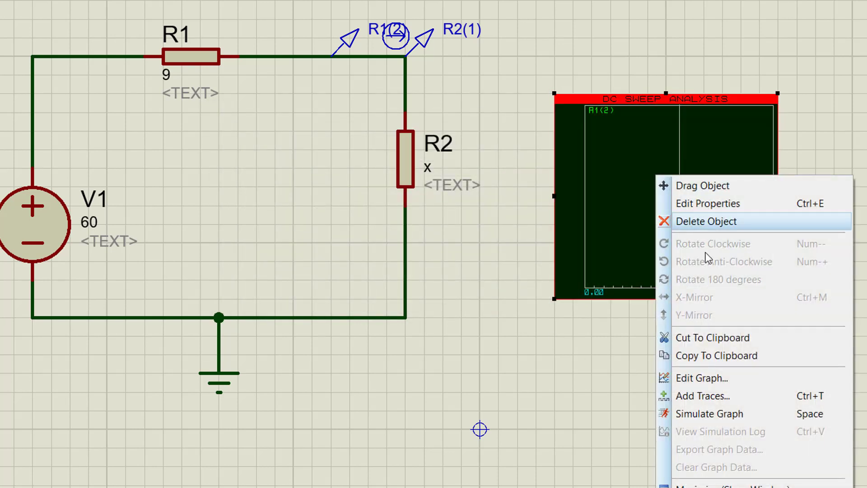
left_click(709, 415)
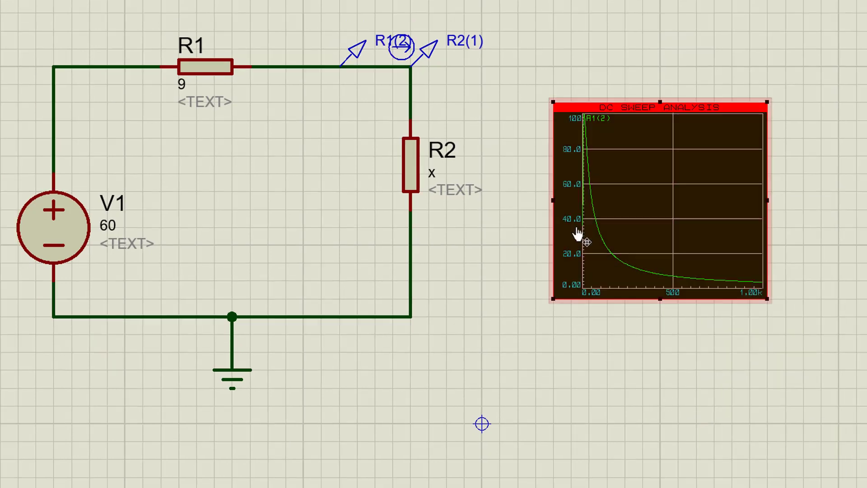
right_click(636, 200)
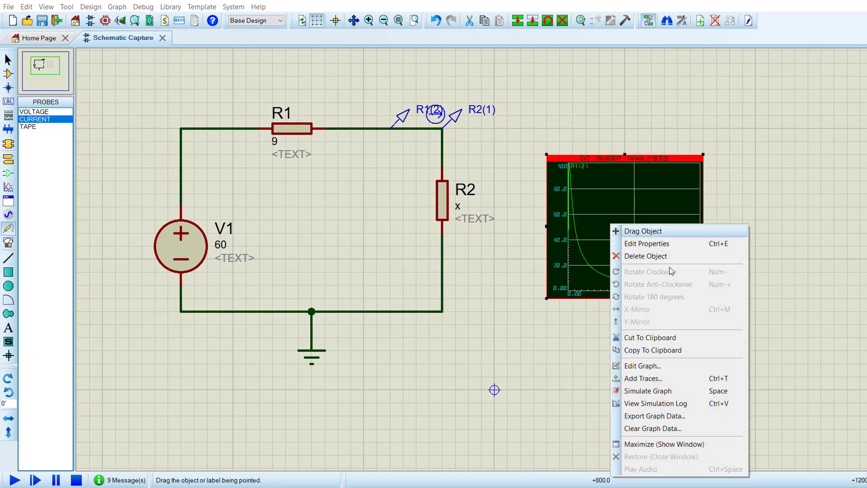
left_click(681, 445)
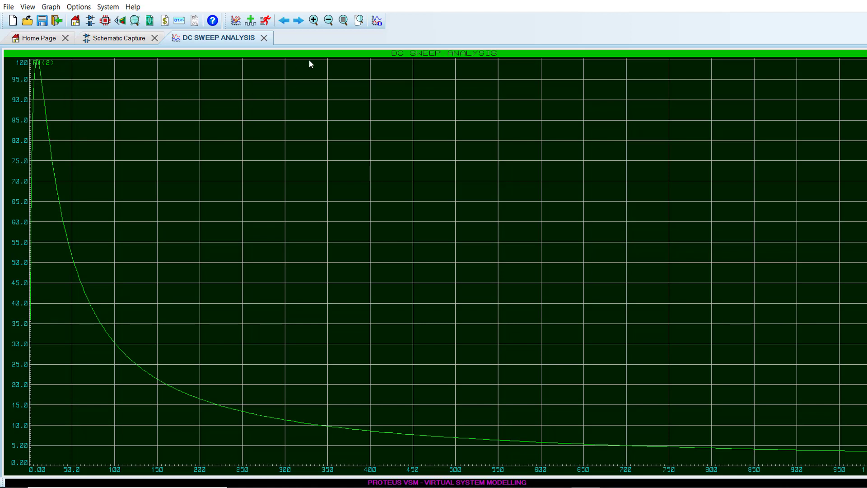
Zoom into the low-resistance part of the power curve and examine its peak
left_click(358, 21)
left_click_drag(38, 92, 161, 468)
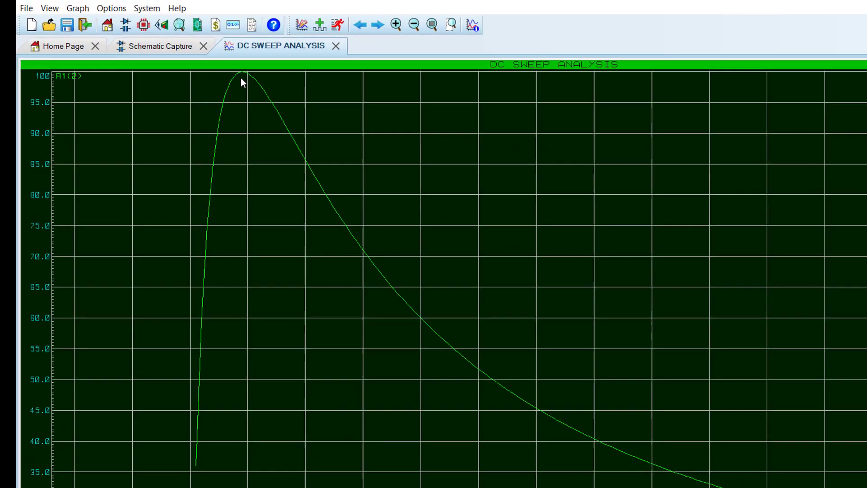
left_click(242, 81)
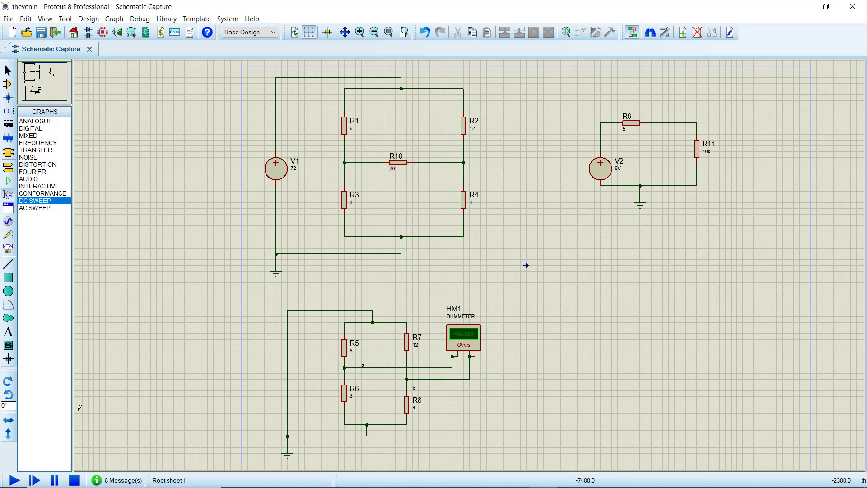
Place a DC sweep graph in the thevenin schematic, on the empty area below the V2 circuit
left_click(15, 480)
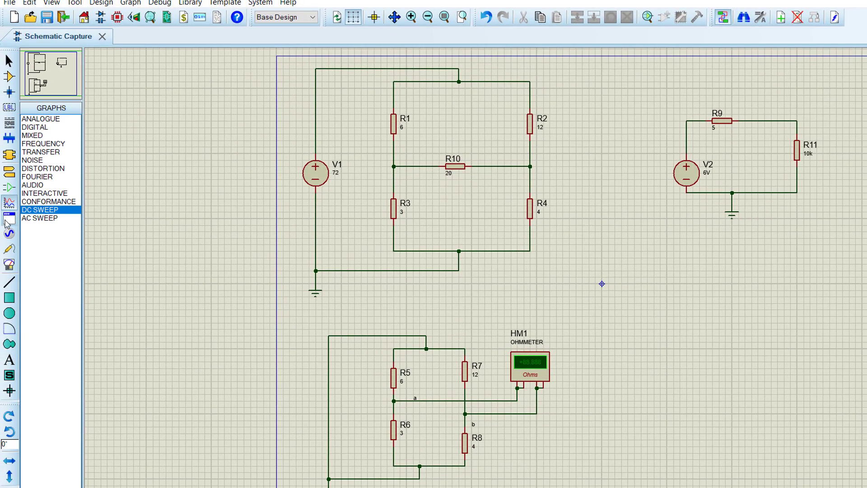
left_click(10, 204)
left_click_drag(648, 257, 767, 365)
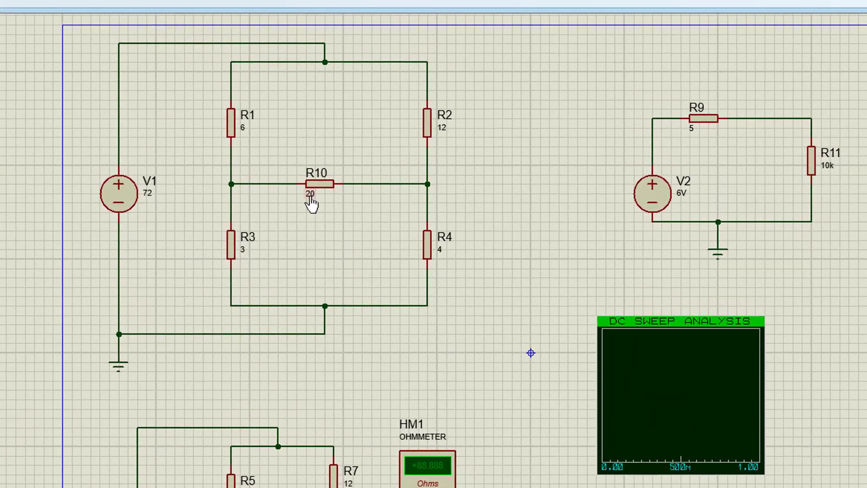
Set R10's part value to the variable RL
left_click(439, 179)
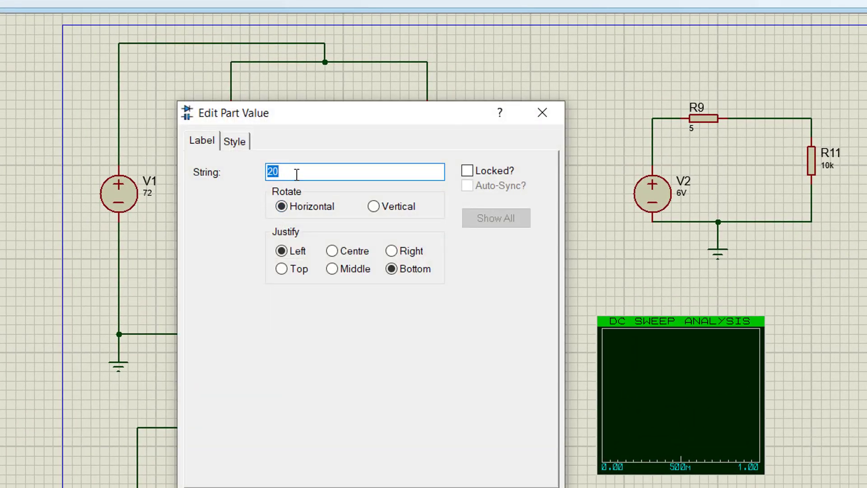
type("x")
key("BackSpace")
type("RL")
key("Return")
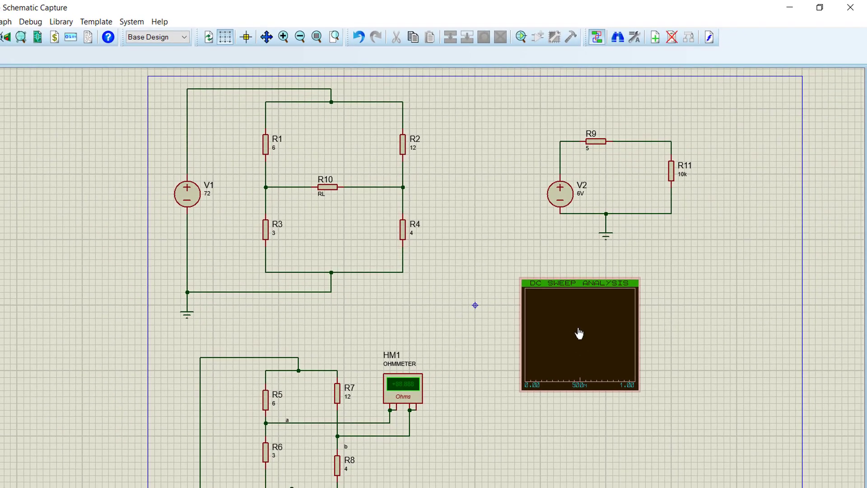
Set the DC sweep graph's sweep variable to RL and its stop value to 30
right_click(611, 352)
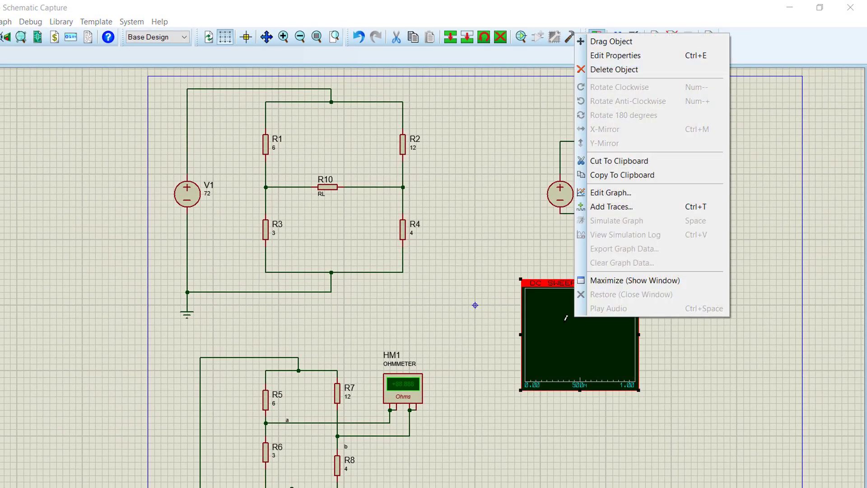
left_click(605, 55)
key("Tab")
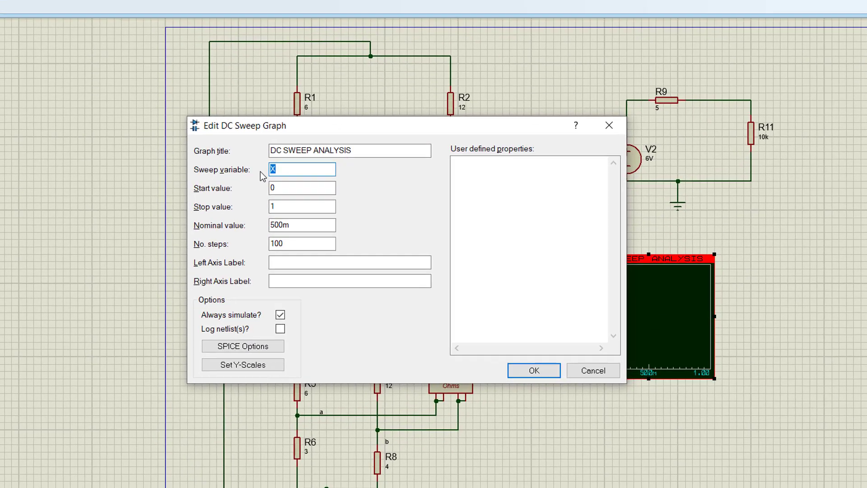
type("RL")
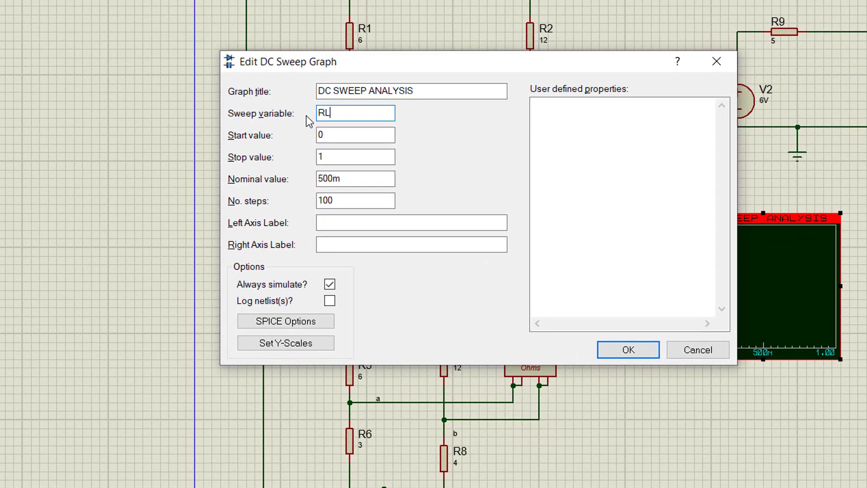
left_click(348, 134)
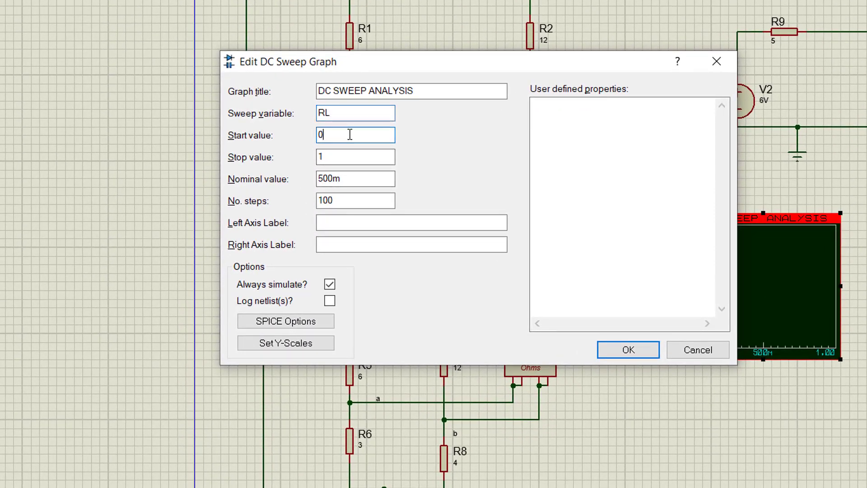
left_click_drag(414, 70, 711, 111)
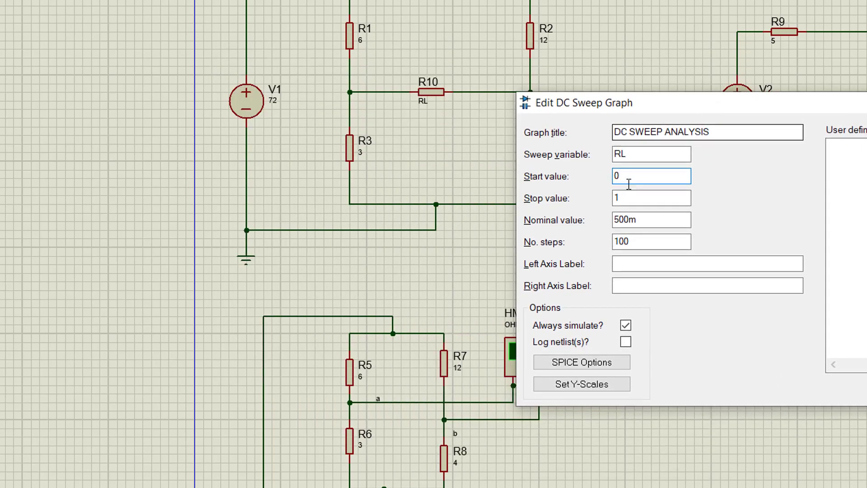
left_click(626, 197)
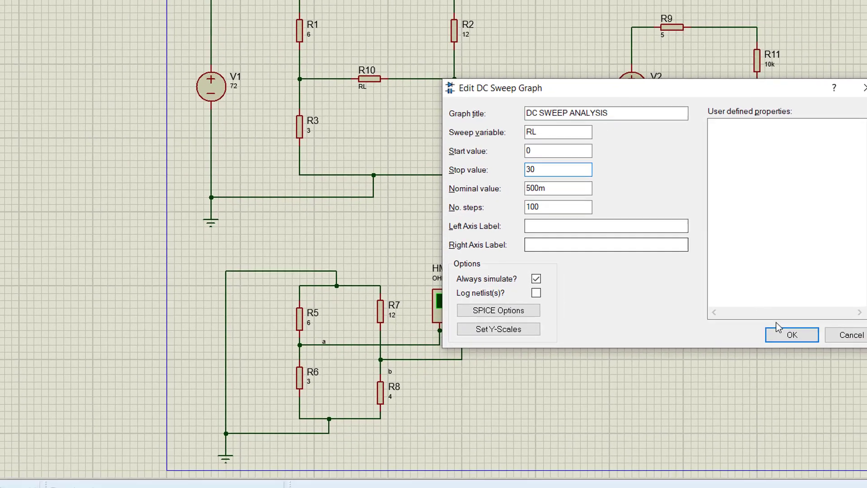
left_click(790, 334)
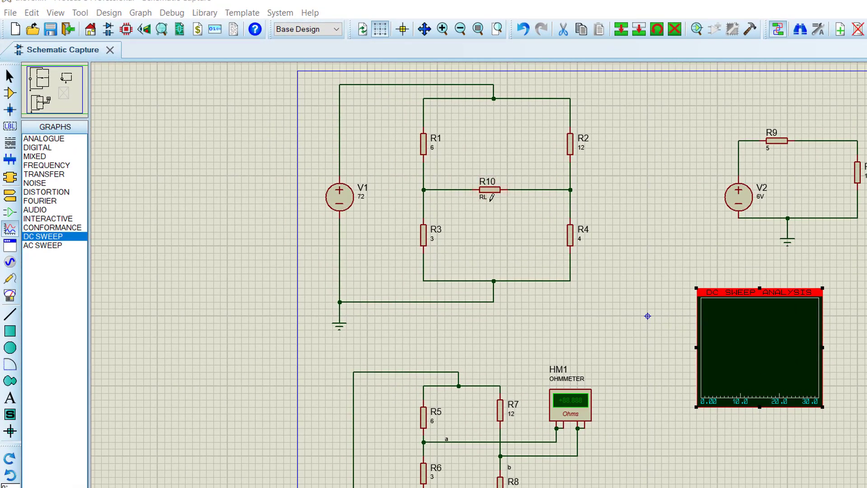
Place voltage probes on the wires at both ends of R10 and a current probe between R10 and its right-hand voltage probe
left_click(8, 281)
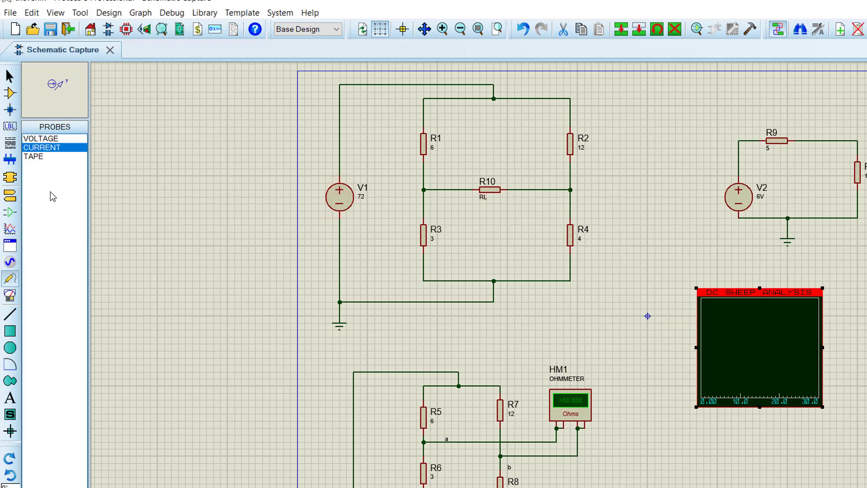
left_click(445, 189)
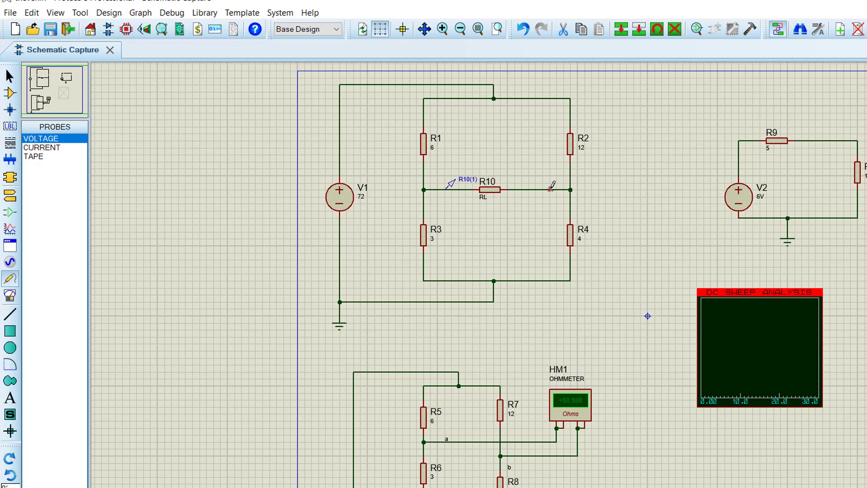
left_click(550, 190)
left_click(55, 149)
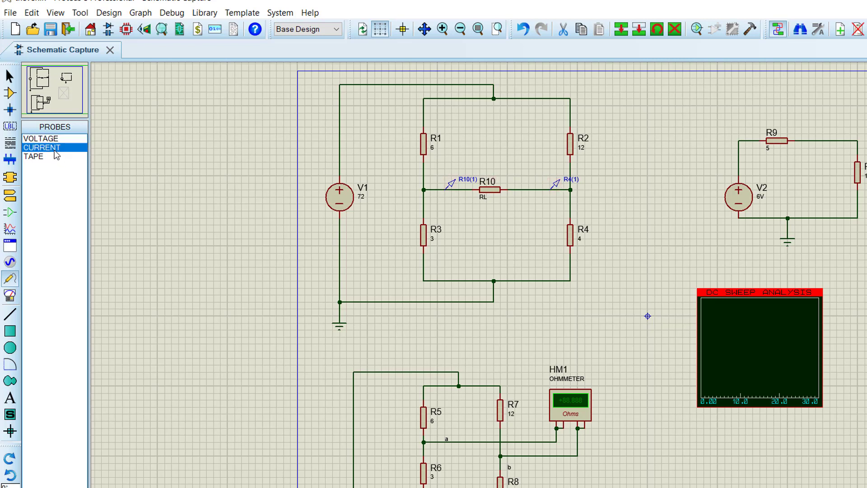
left_click(515, 188)
Rename R10's current probe I, its left voltage probe Va and its right voltage probe Vb
double_click(537, 180)
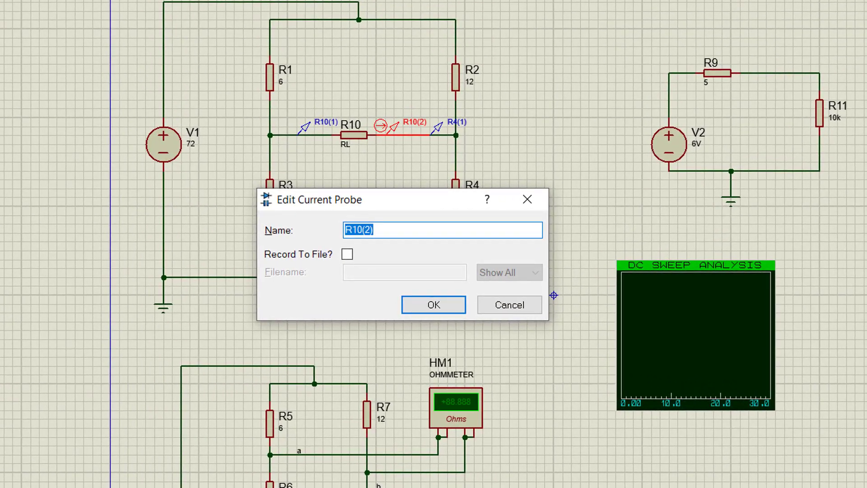
key("BackSpace")
left_click(441, 308)
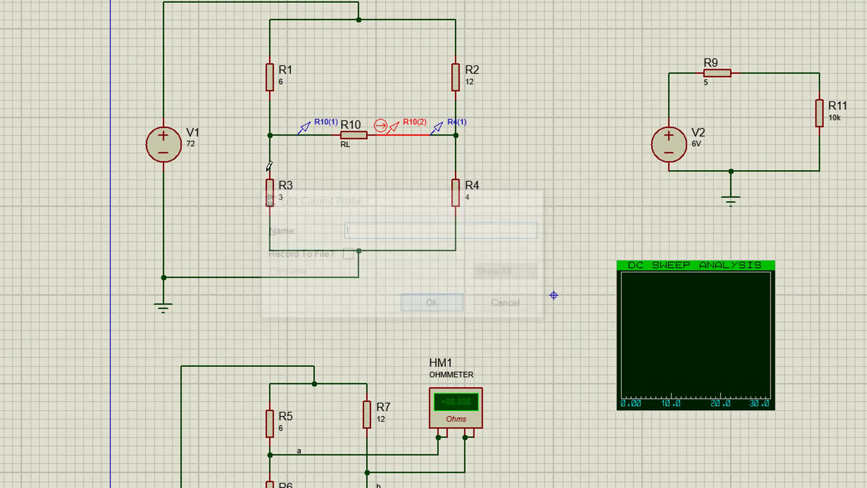
double_click(333, 126)
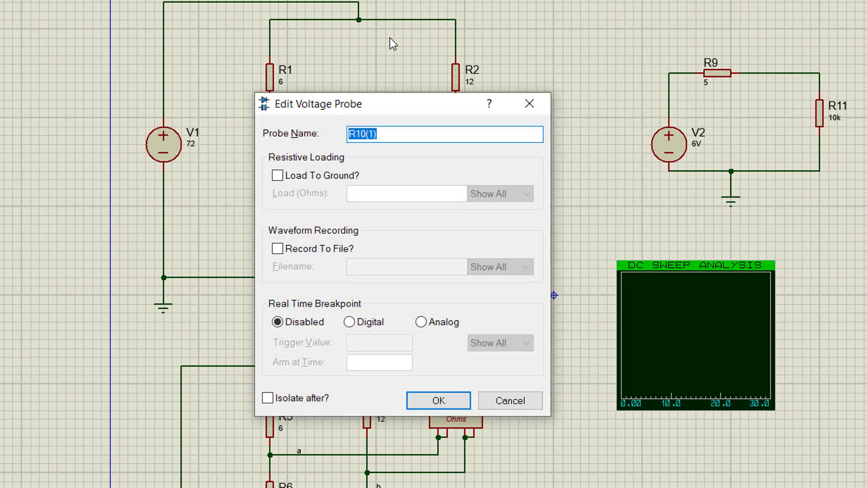
type("Va")
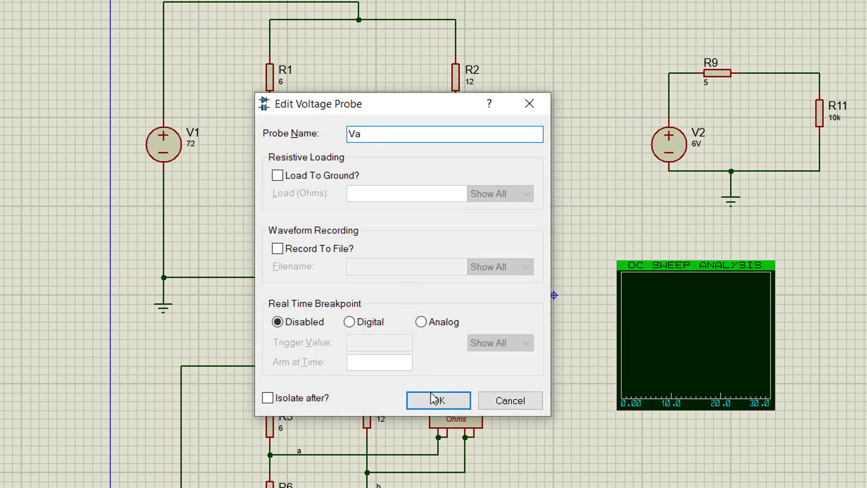
left_click(433, 399)
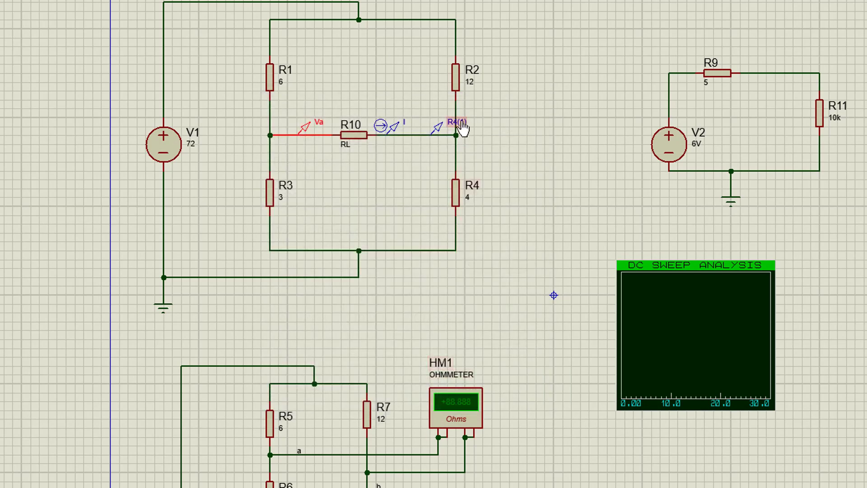
left_click(452, 126)
left_click(453, 127)
type("Vb")
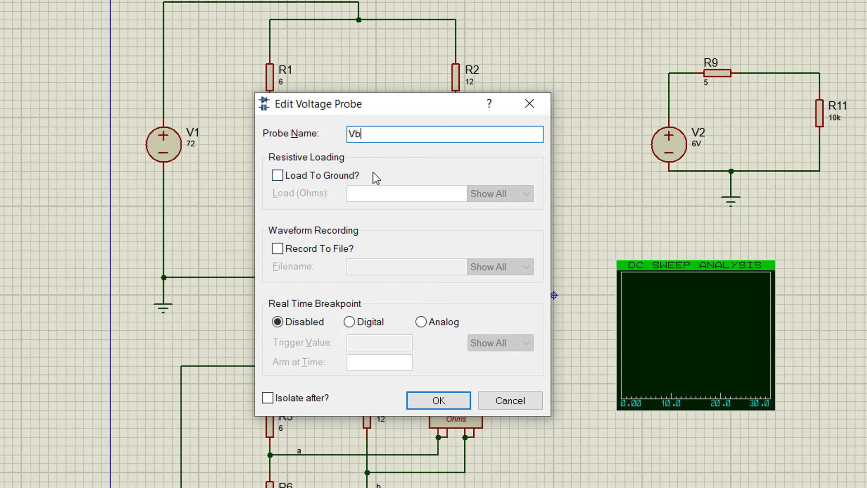
left_click(438, 401)
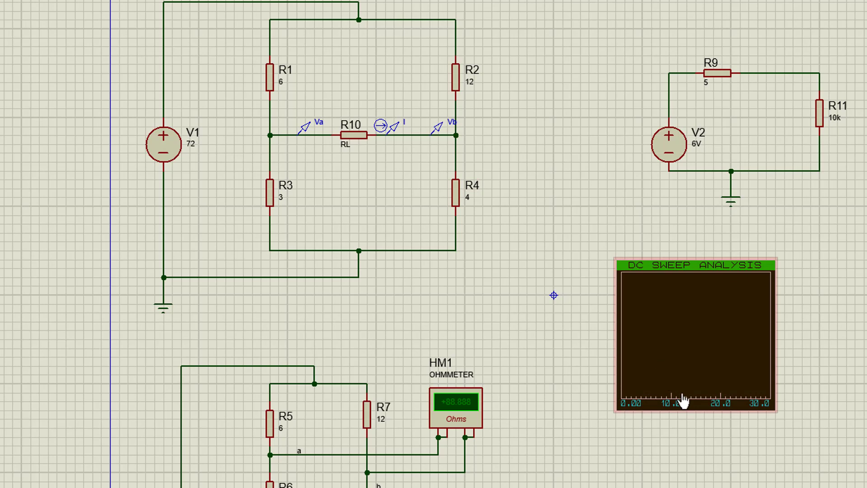
Start a new trace on the DC sweep graph with probe I as P1 and probe Va as P2
right_click(691, 344)
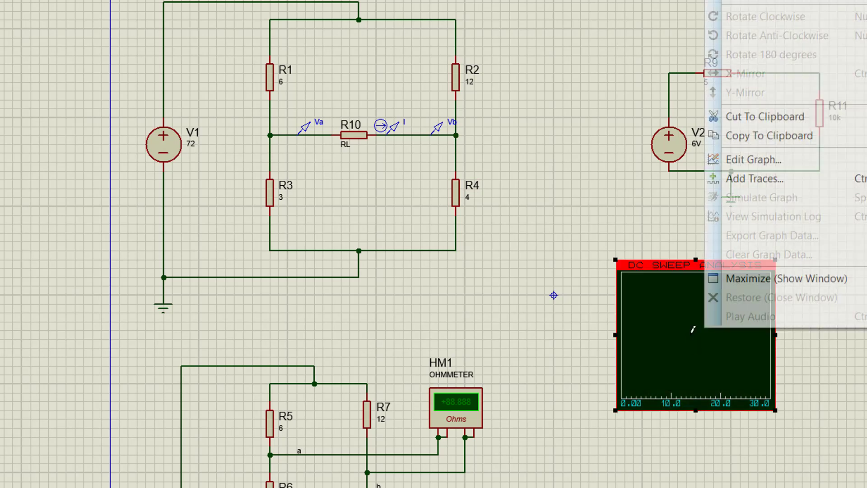
left_click(768, 179)
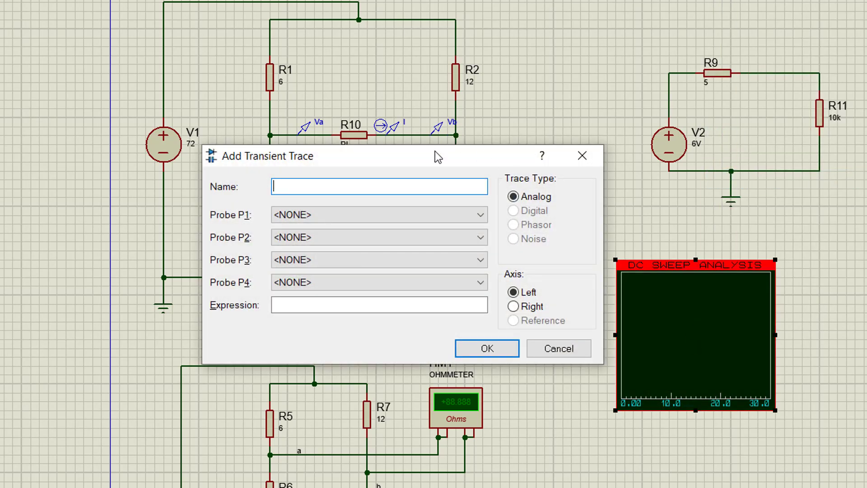
left_click_drag(435, 155, 637, 187)
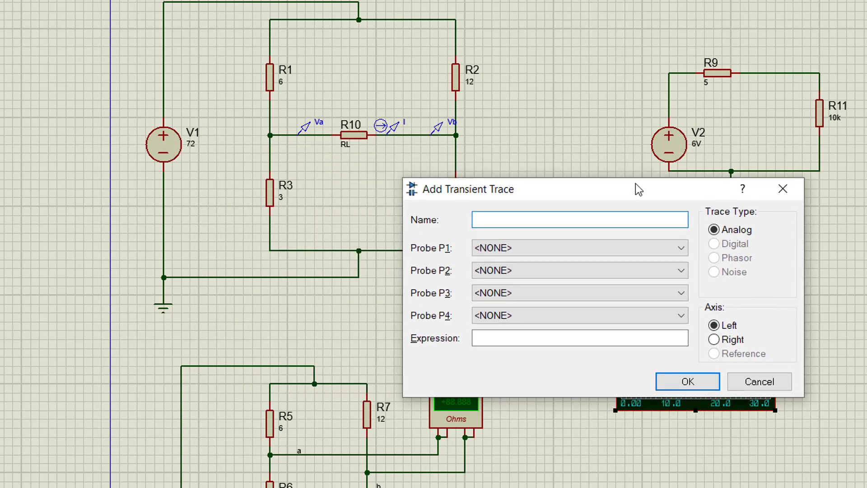
left_click(504, 251)
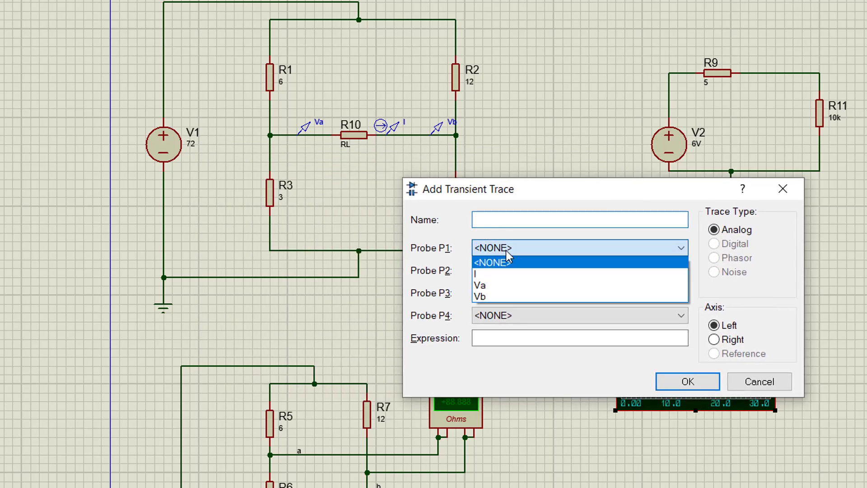
left_click(493, 273)
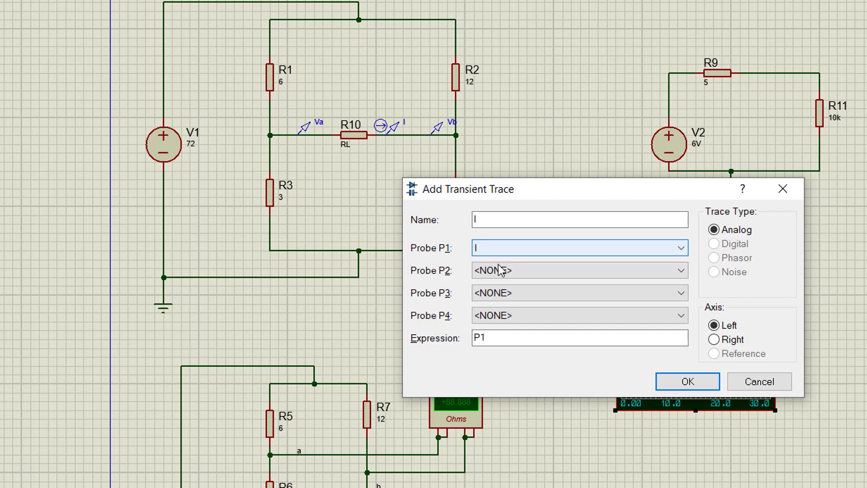
left_click(496, 339)
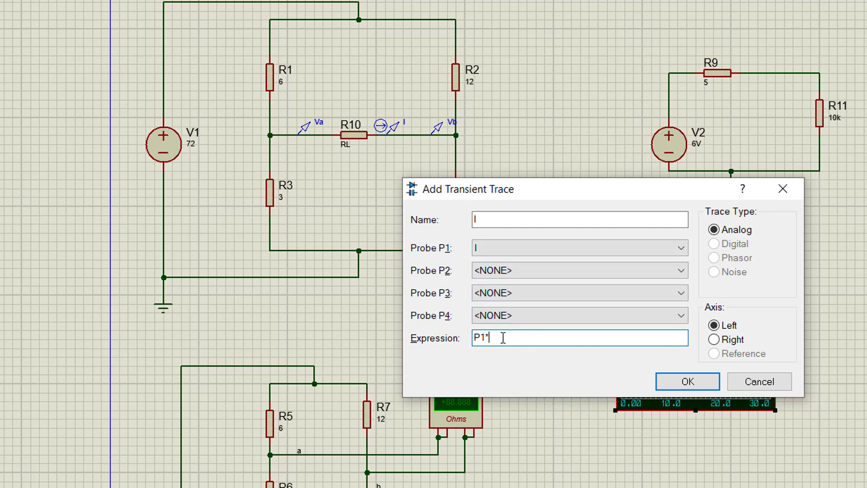
left_click(514, 272)
left_click(506, 307)
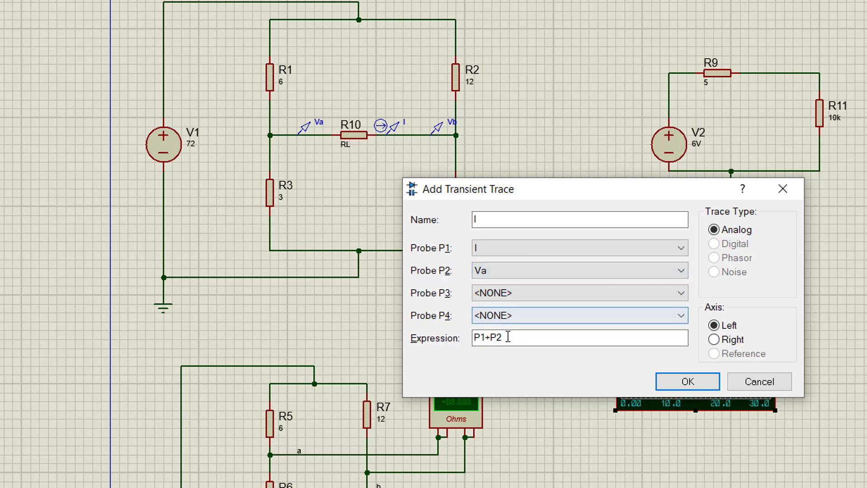
Start writing the trace expression as P1*(P2-
left_click(496, 337)
key("BackSpace")
key("BackSpace")
type("+P2")
key("BackSpace")
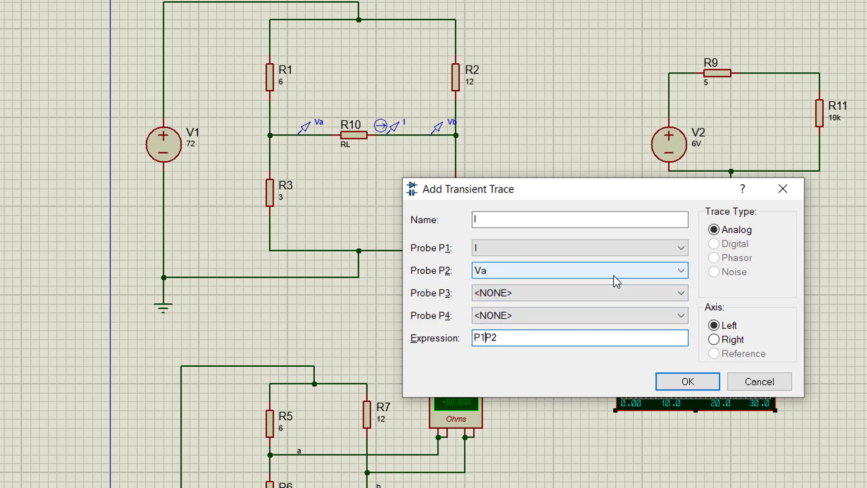
type("*(")
key("End")
type("-")
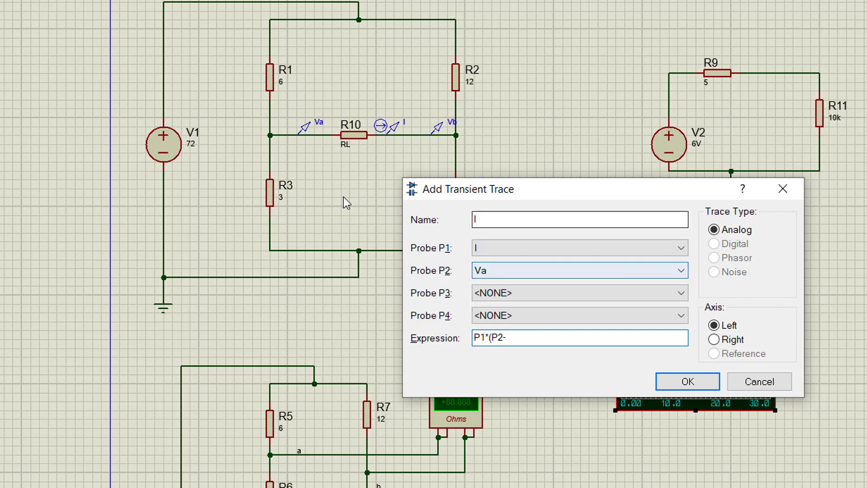
Assign Vb as probe P3 and add the trace with the expression P1*(P2-P3)
left_click(485, 292)
left_click(493, 341)
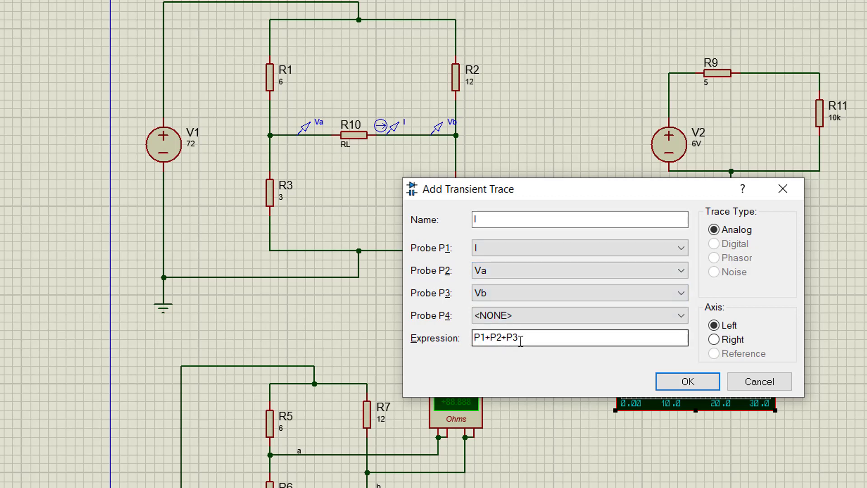
left_click(487, 339)
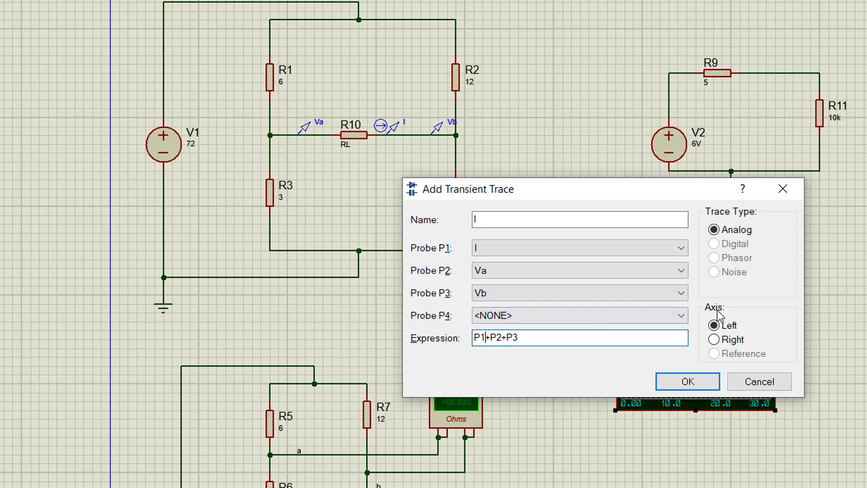
key("Delete")
type("*(")
key("Right")
key("BackSpace")
type("-")
key("Right")
key("Right")
type(")")
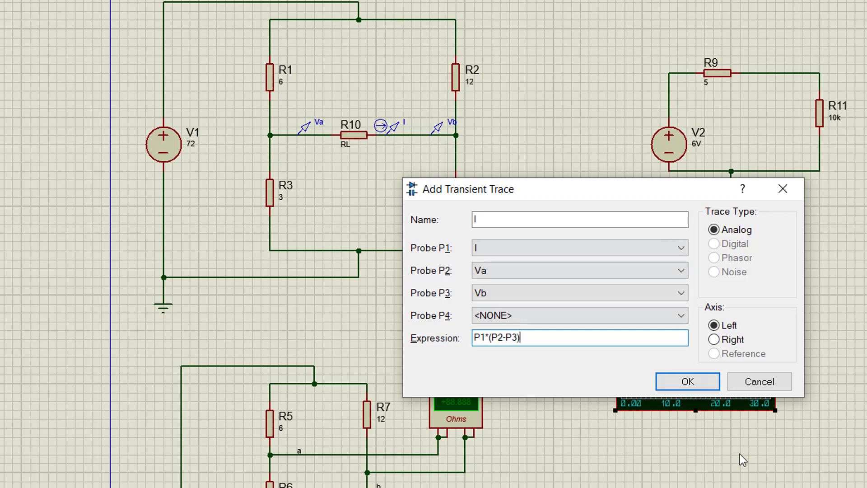
left_click(687, 382)
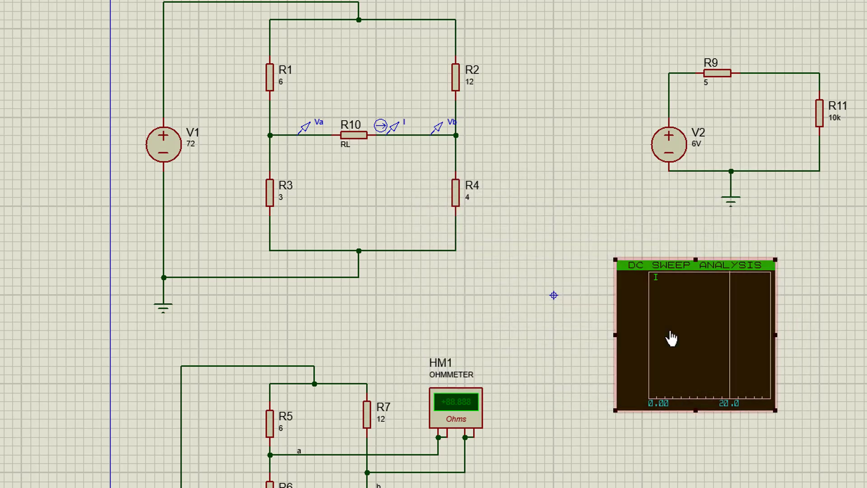
Simulate the DC sweep graph and examine the peak of its curve, between about 4 and 8 ohms, in the maximized graph
right_click(684, 321)
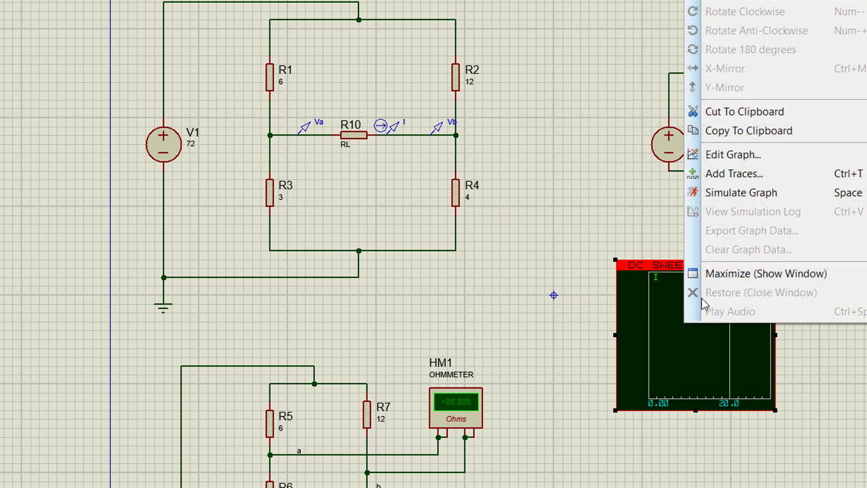
left_click(742, 194)
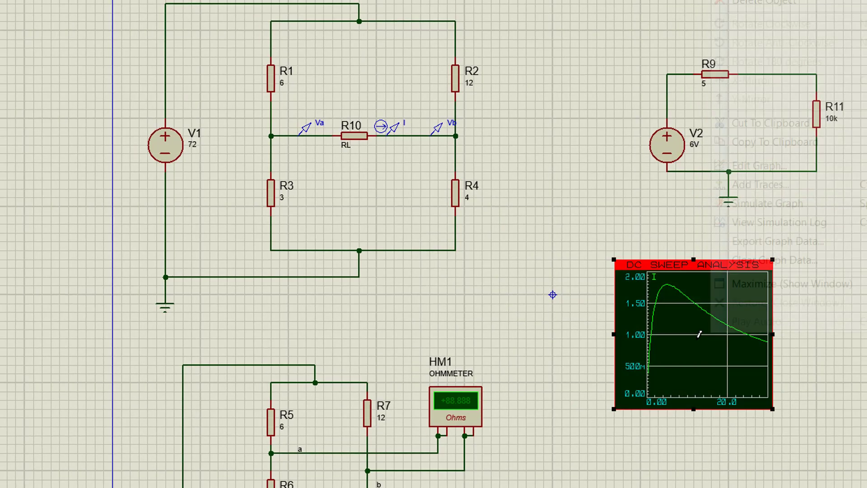
right_click(648, 348)
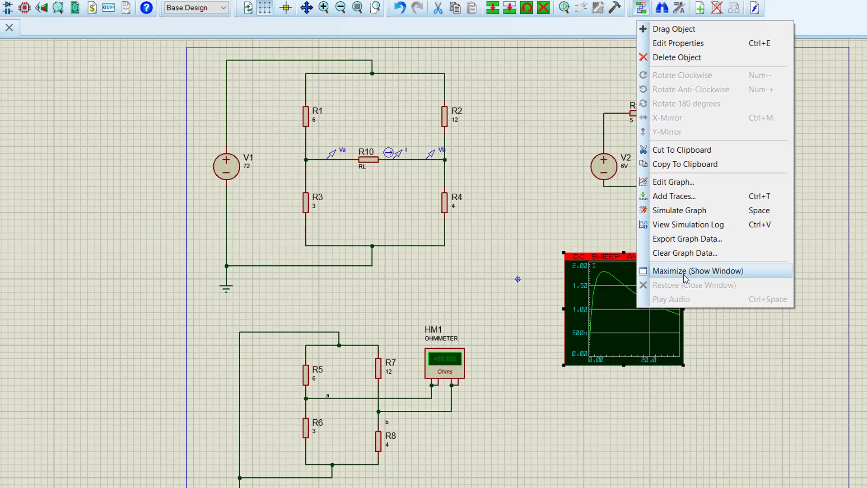
left_click(784, 285)
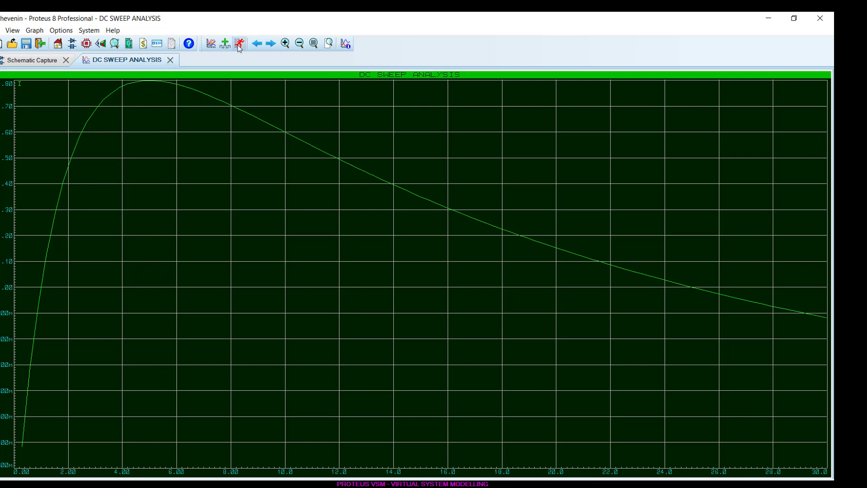
left_click(321, 47)
left_click_drag(125, 79, 179, 465)
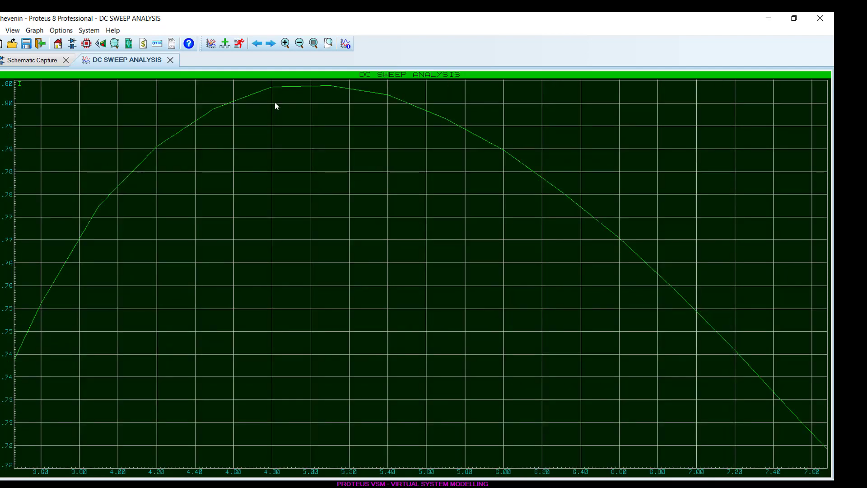
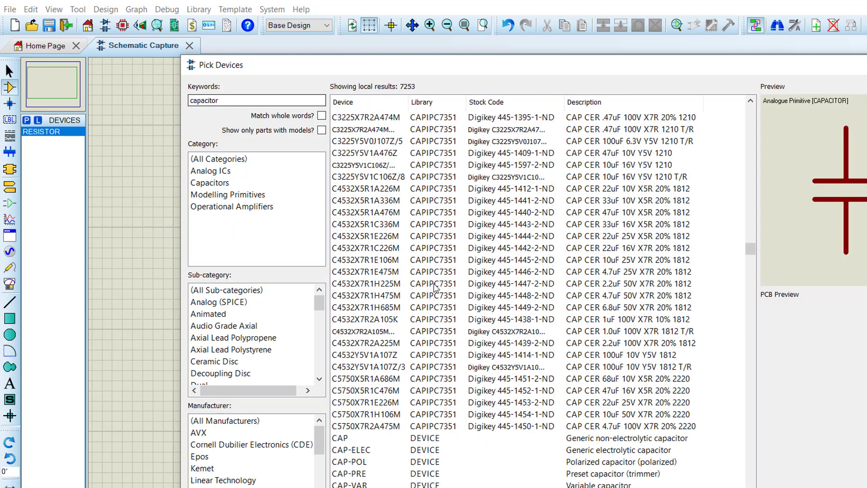
Add the animated CAPACITOR model from the ACTIVE library and the VSOURCE DC voltage source to the device list
scroll(469, 330, "down", 3)
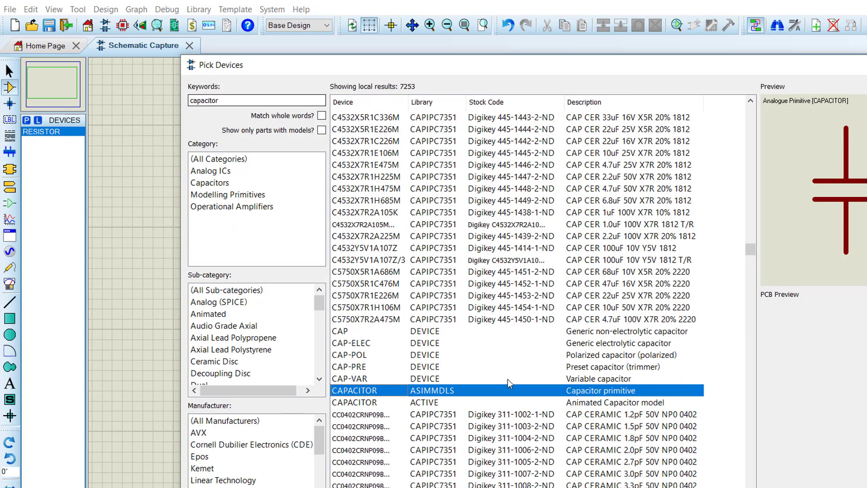
double_click(592, 404)
double_click(189, 97)
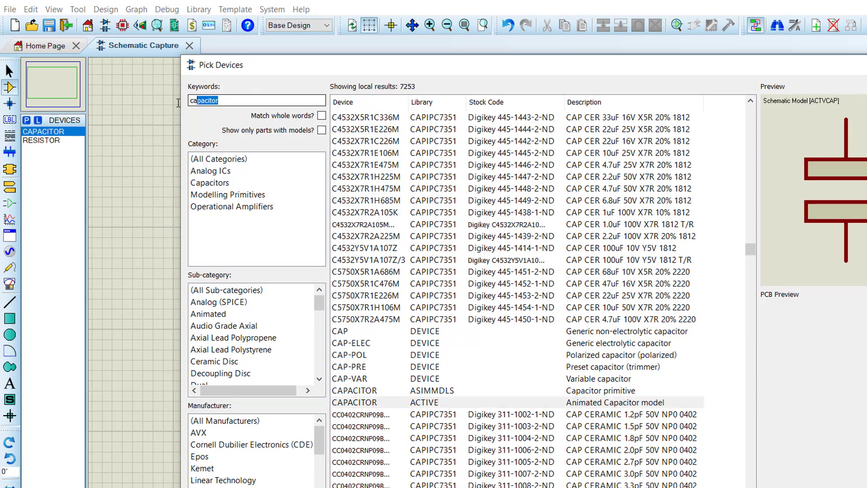
type("voltage source")
double_click(438, 366)
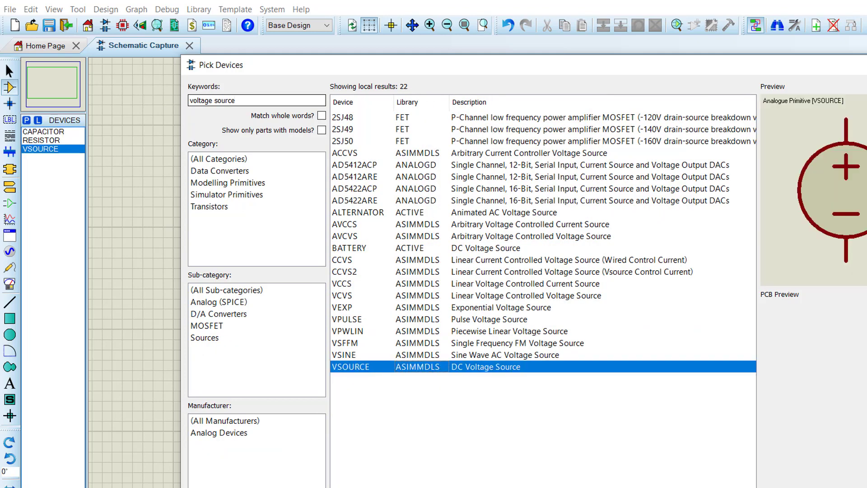
key("Return")
Place a horizontal resistor in the upper middle part of the empty schematic
left_click(70, 144)
left_click(484, 196)
left_click(484, 197)
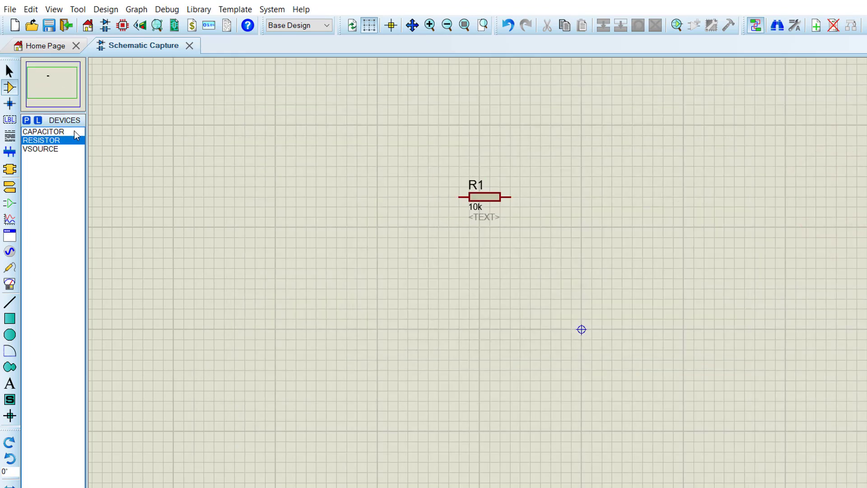
Place a vertical capacitor to the lower right of R1 and wire its upper pin to R1's right end
left_click(42, 132)
left_click(549, 209)
left_click(632, 237)
left_click(510, 197)
left_click(631, 206)
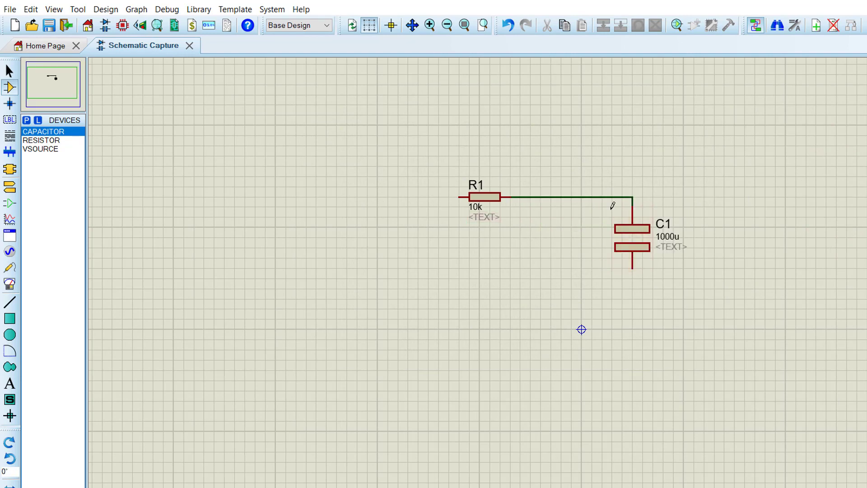
Place a DC voltage source to the lower left of R1
left_click(53, 149)
left_click(398, 269)
left_click(397, 269)
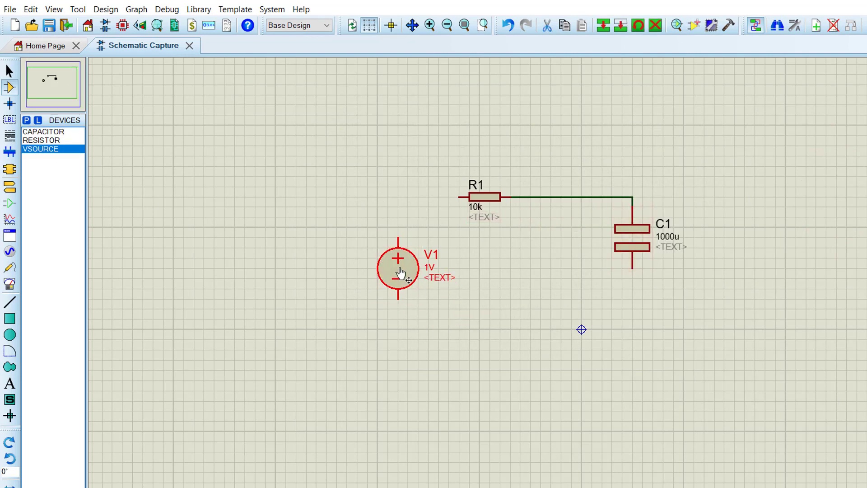
Add the interactive SW-SPST switch from the ACTIVE library and place it horizontally between V1 and R1, level with R1
left_click(26, 120)
type("spst")
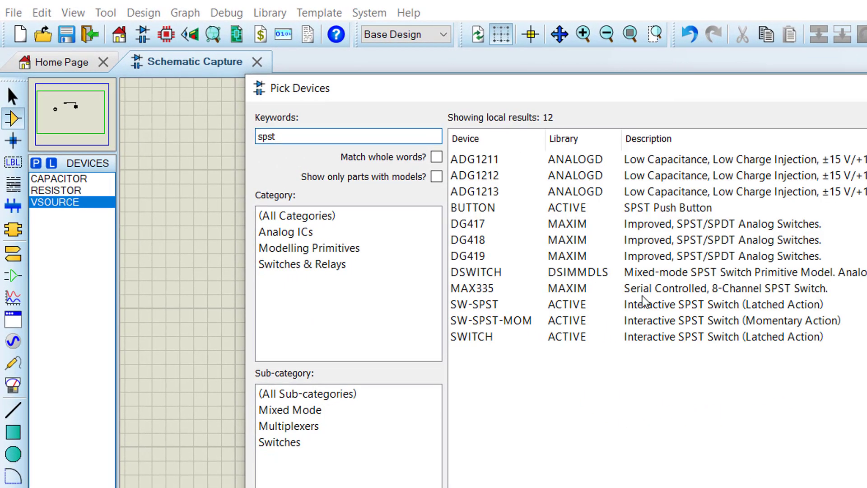
double_click(508, 303)
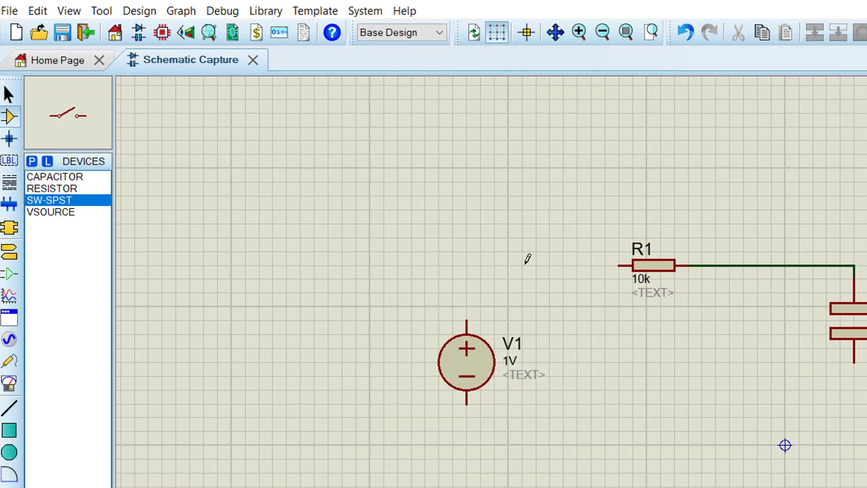
left_click(526, 264)
left_click(543, 267)
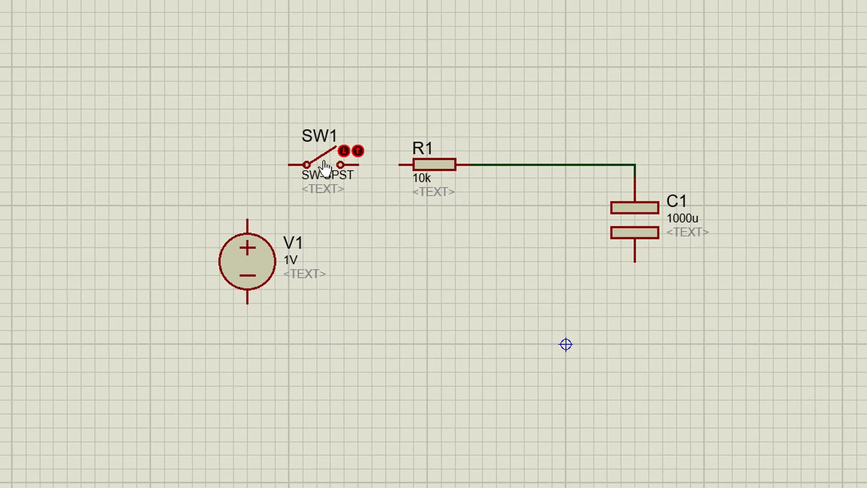
Wire V1's positive pin through SW1 to R1's free end, and V1's negative pin to C1's lower pin
left_click(466, 319)
left_click(508, 265)
left_click(577, 265)
left_click(405, 164)
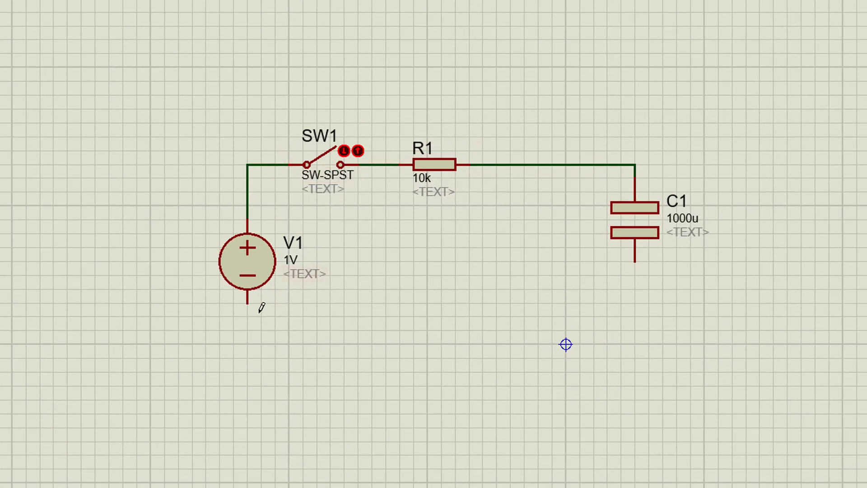
left_click(247, 303)
left_click(634, 261)
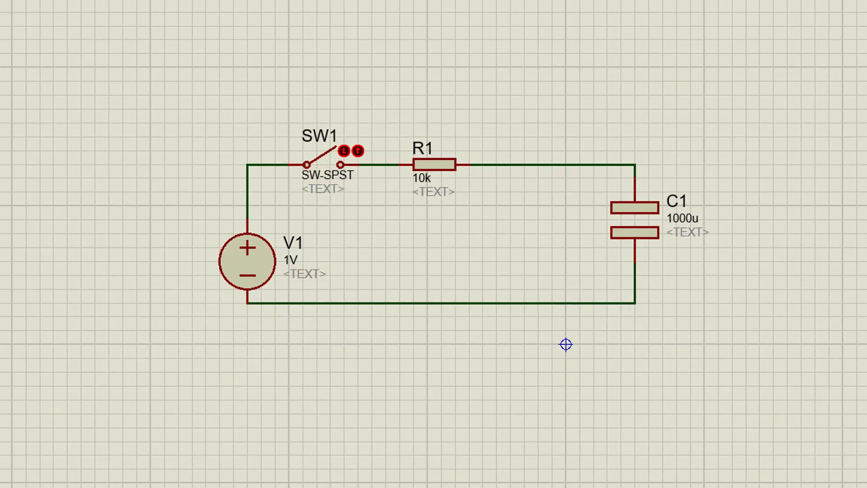
Place a ground terminal below the middle of the lower wire and connect it to that wire
left_click(469, 323)
left_click(469, 315)
left_click(468, 303)
Set V1's value to 10v and C1's value to 100u
double_click(299, 268)
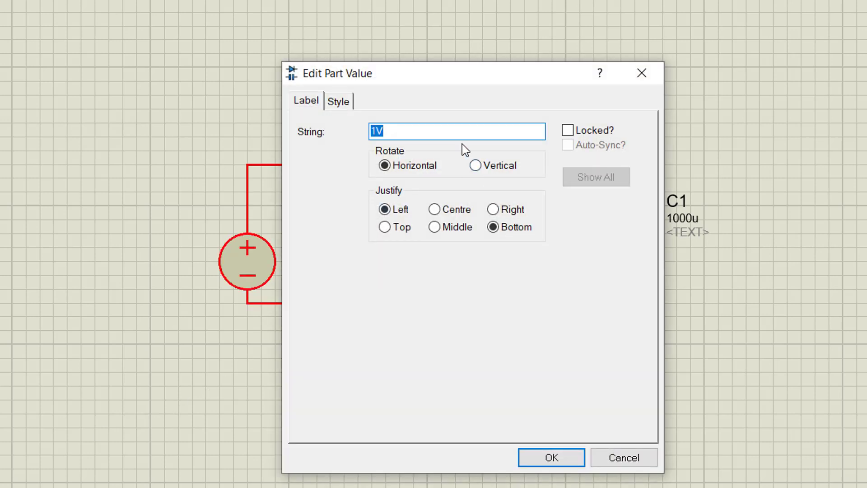
type("10v")
key("Return")
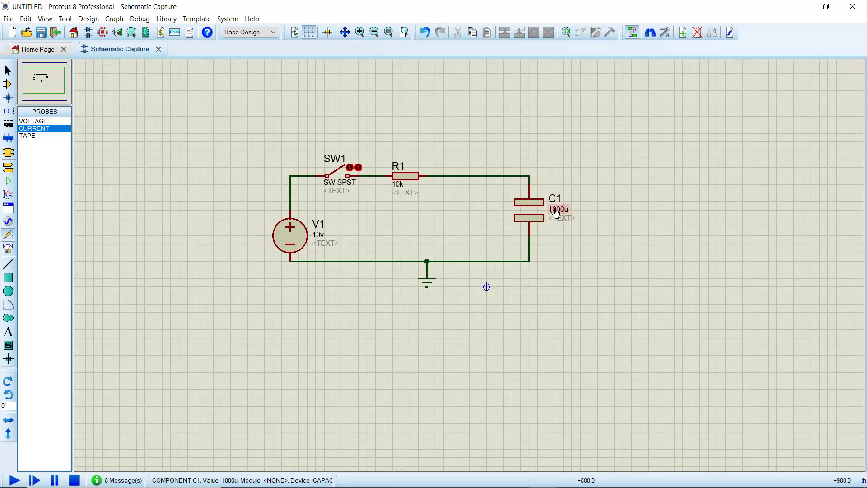
double_click(556, 213)
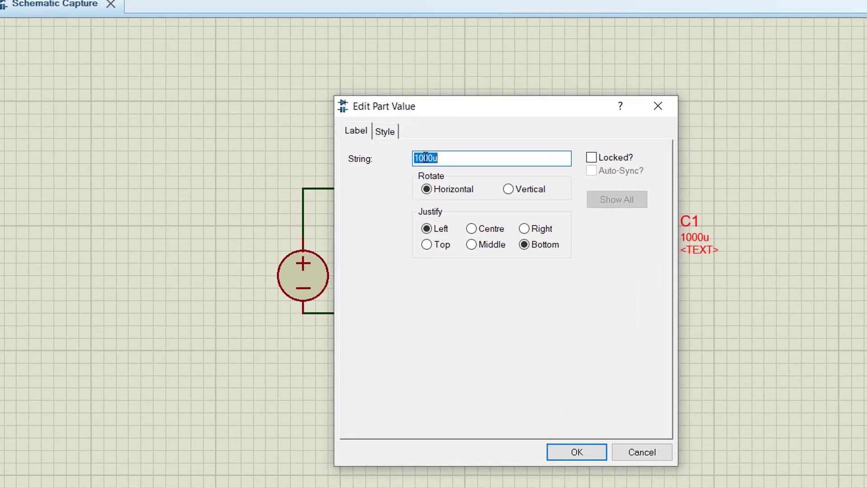
left_click(425, 158)
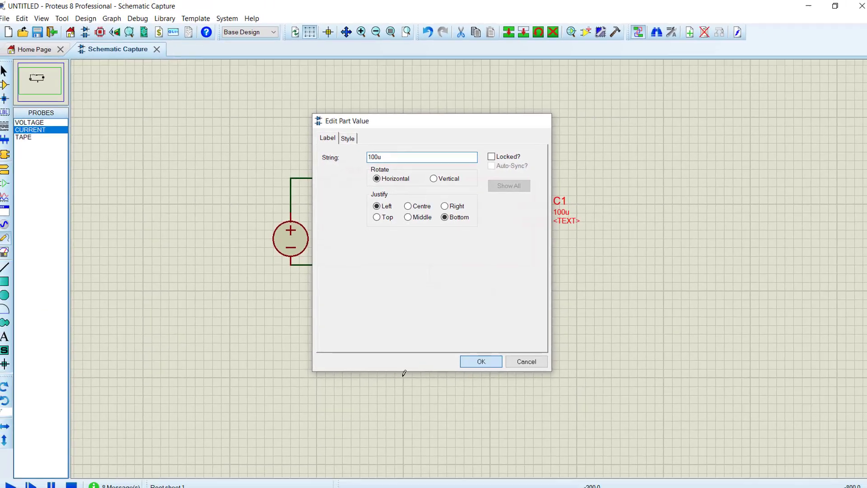
left_click(576, 451)
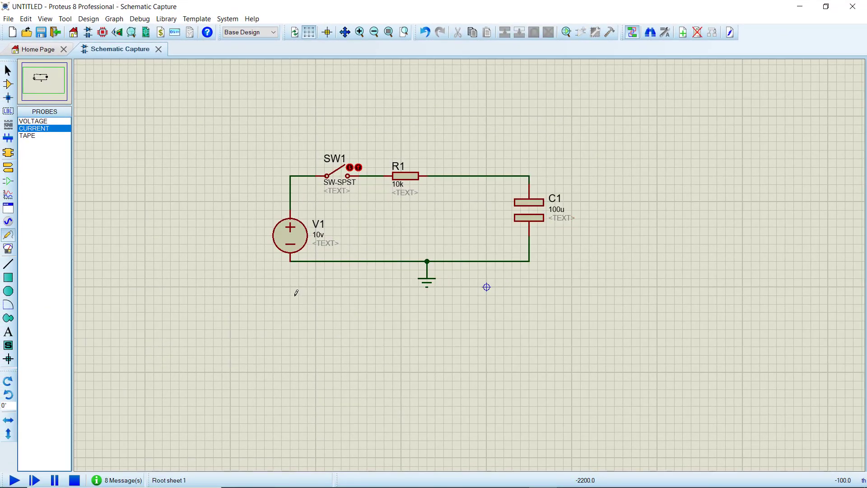
Run the simulation with SW1 closed to watch C1 charge, stop it and reopen the switch
left_click(15, 480)
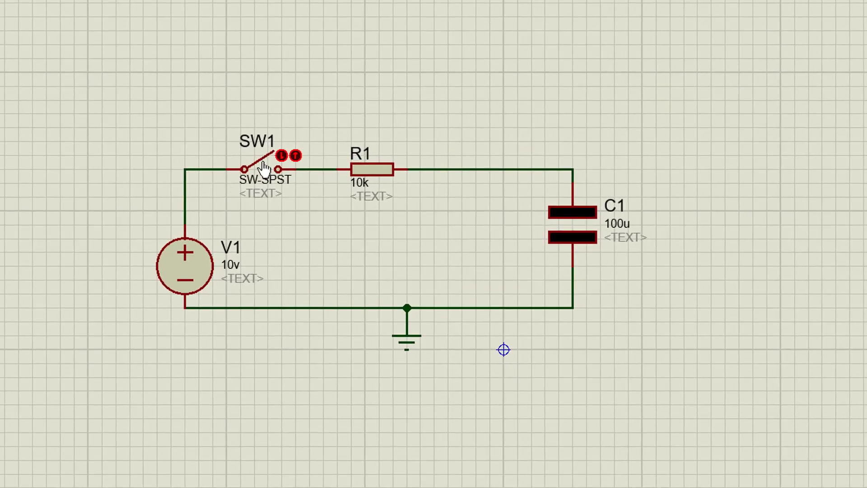
left_click(264, 168)
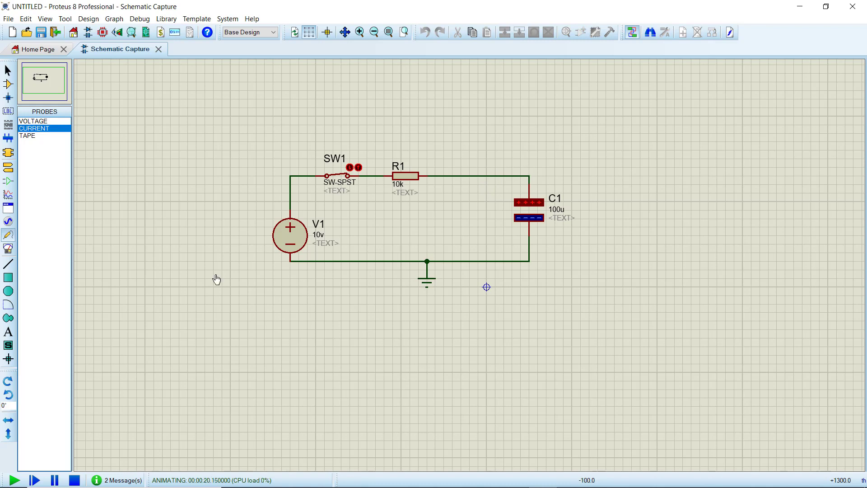
left_click(74, 480)
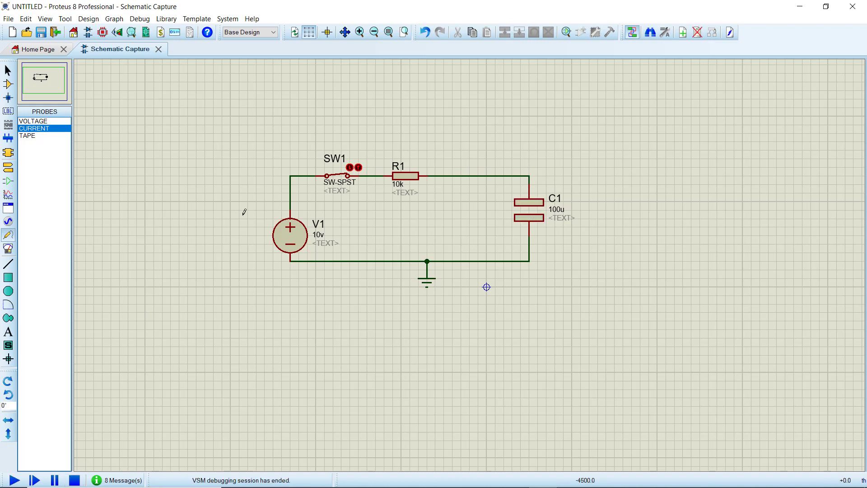
left_click(341, 177)
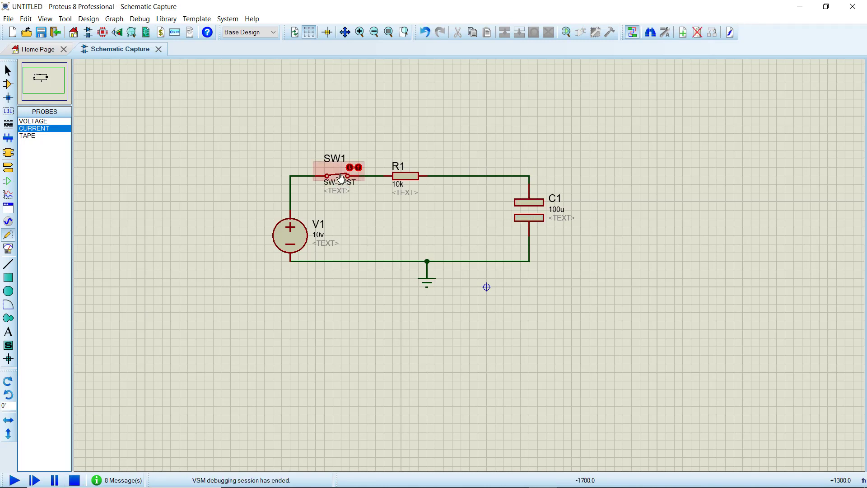
Place a voltage probe at the wire corner above C1 and a current probe on the wire between R1 and C1
left_click(13, 234)
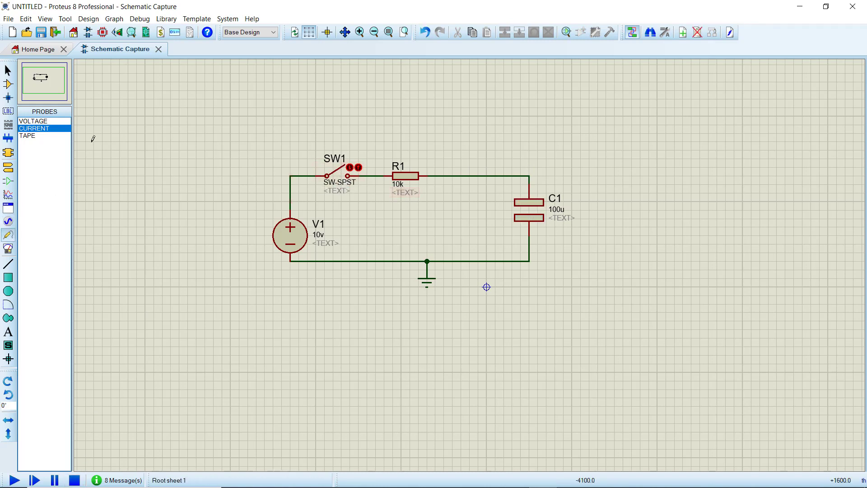
left_click(55, 121)
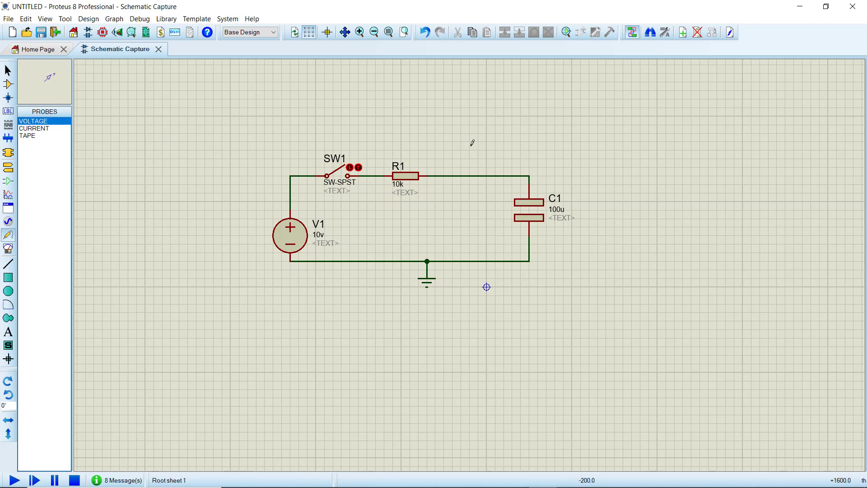
left_click(528, 172)
left_click(36, 130)
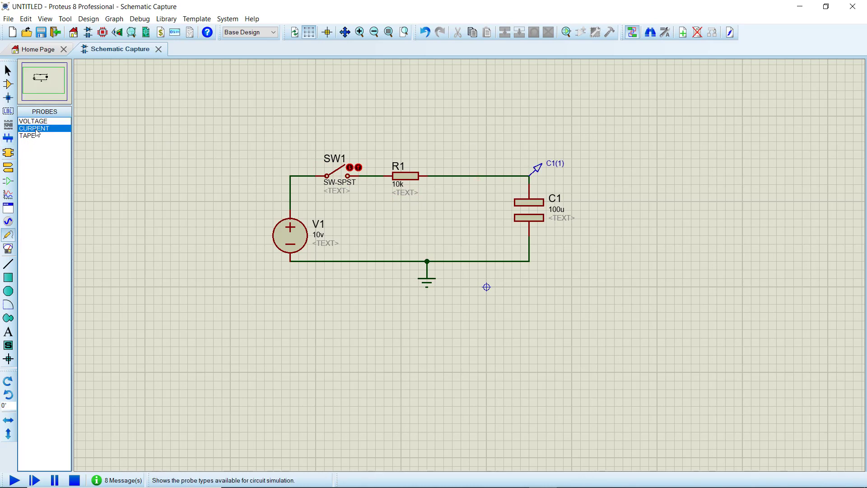
left_click(459, 175)
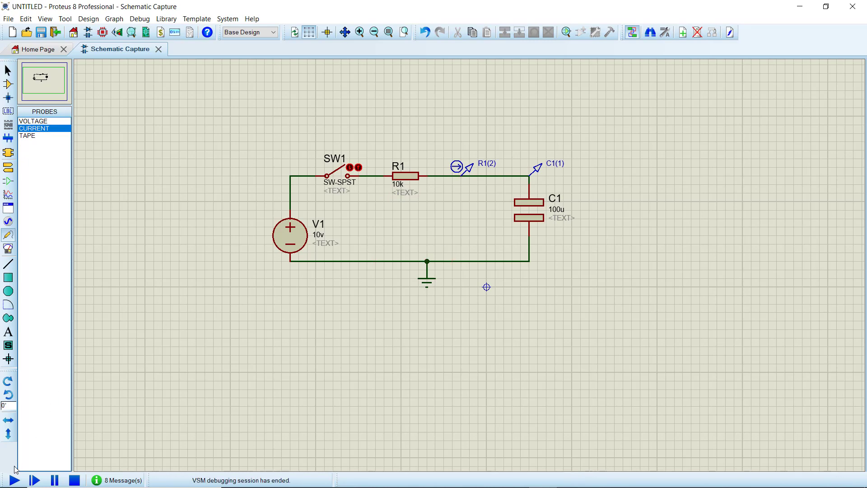
Run the simulation and close SW1 to observe the probes' current and voltage while C1 charges
left_click(14, 480)
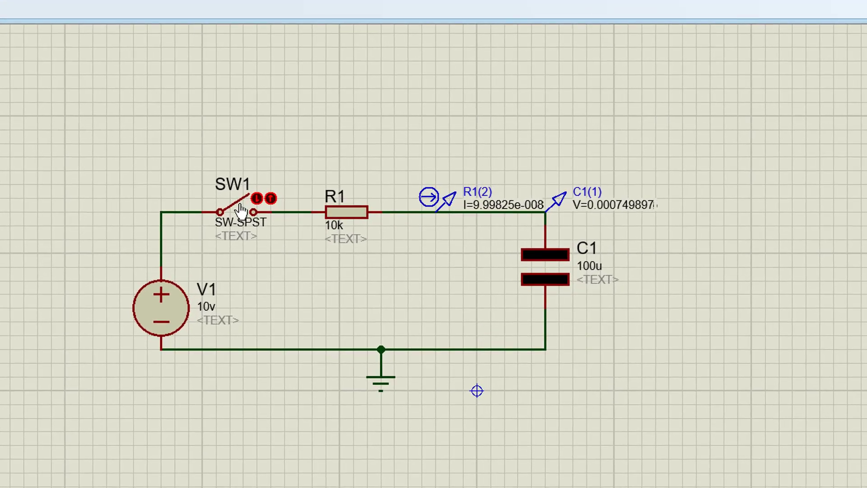
left_click(339, 175)
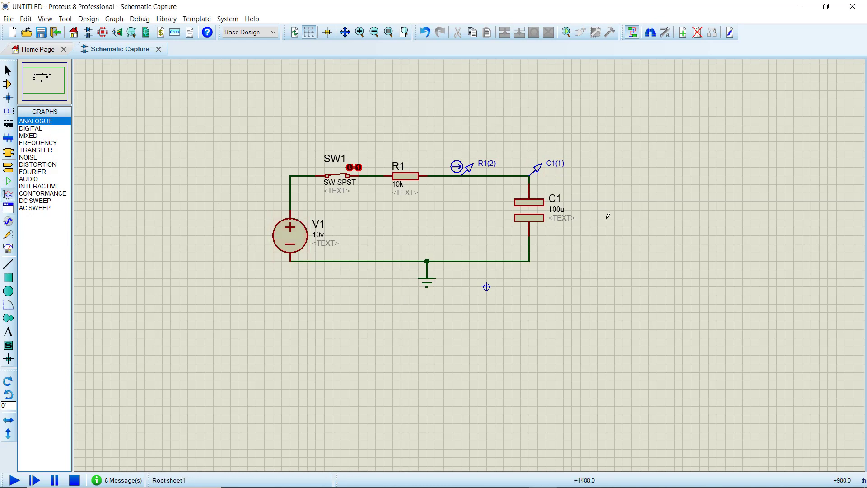
Draw an analogue graph in the empty area beside C1 and set its stop time to 20
left_click_drag(605, 210, 701, 314)
right_click(664, 250)
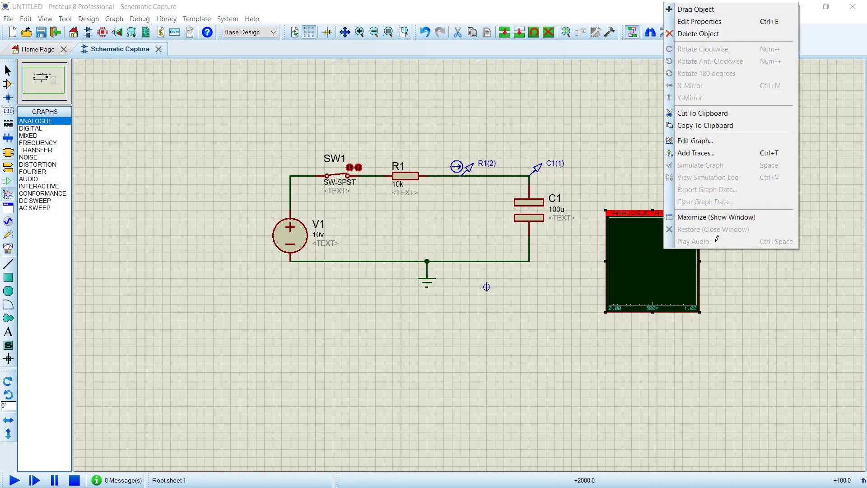
left_click(691, 22)
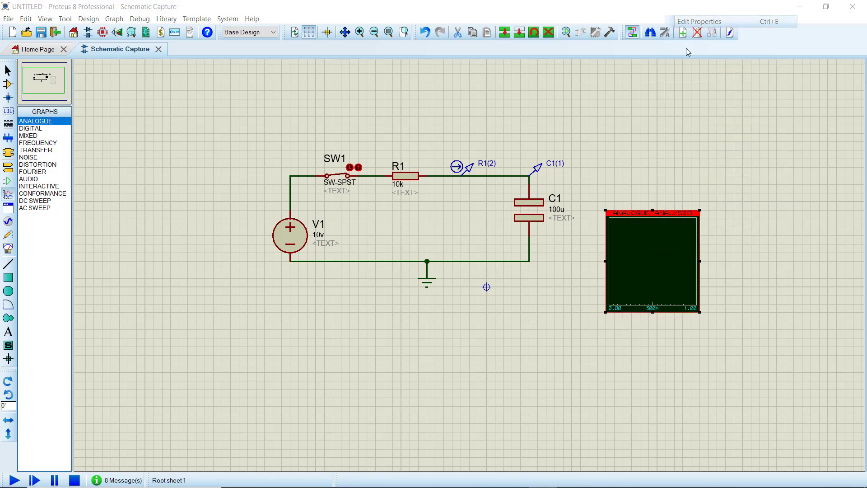
left_click(332, 208)
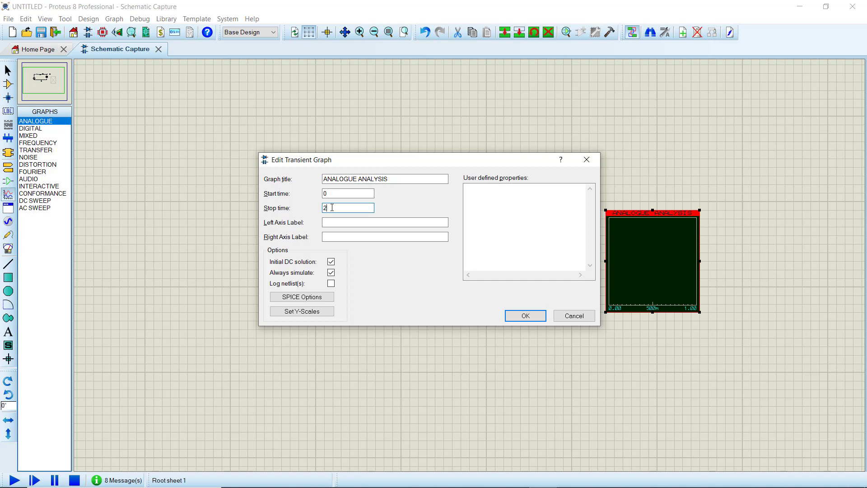
type("20")
left_click(525, 315)
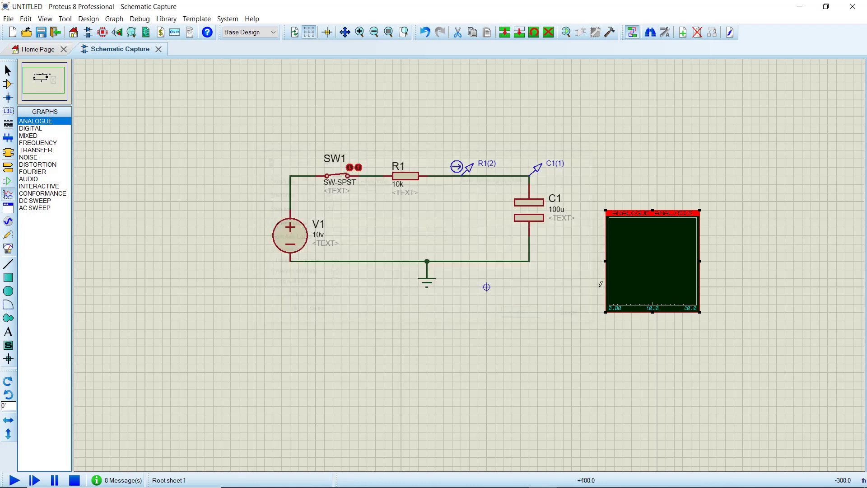
Add an analog trace of probe C1(1) to the analogue graph on the left axis
right_click(652, 271)
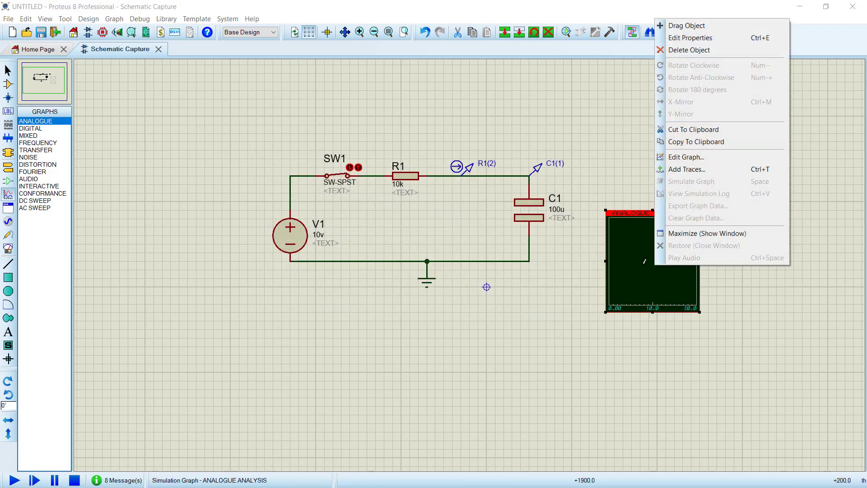
left_click(690, 169)
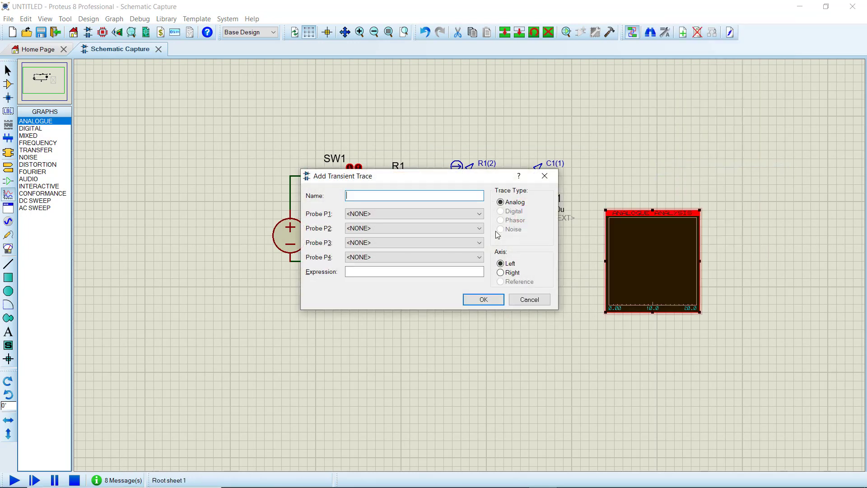
left_click(405, 214)
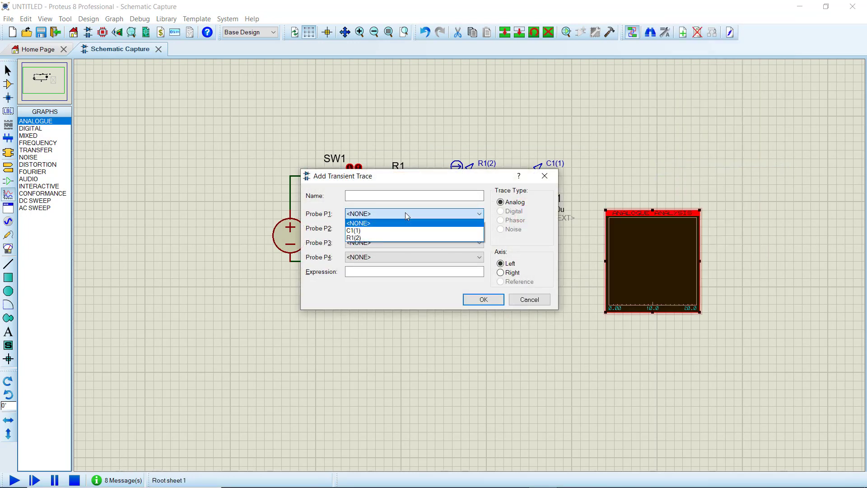
left_click(383, 231)
left_click(483, 299)
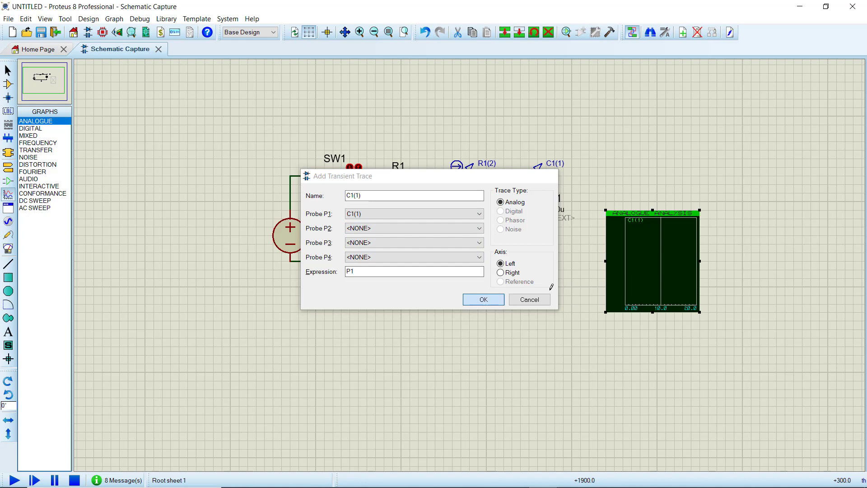
right_click(658, 268)
left_click(691, 170)
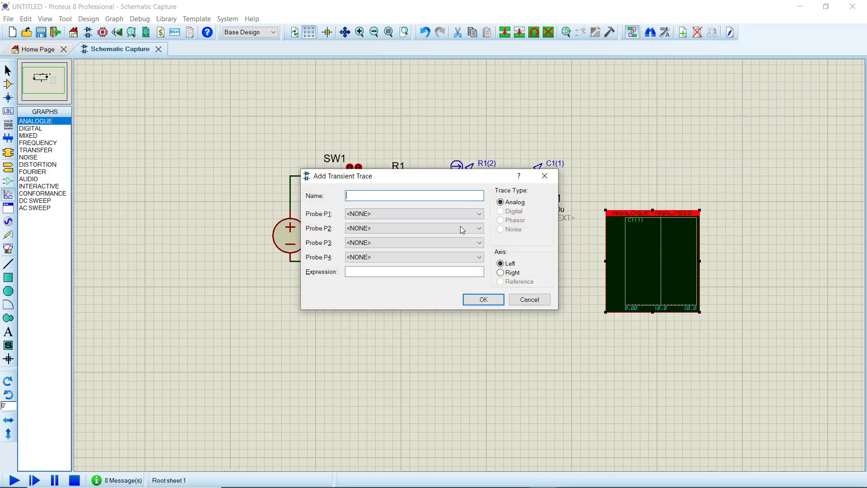
left_click(379, 214)
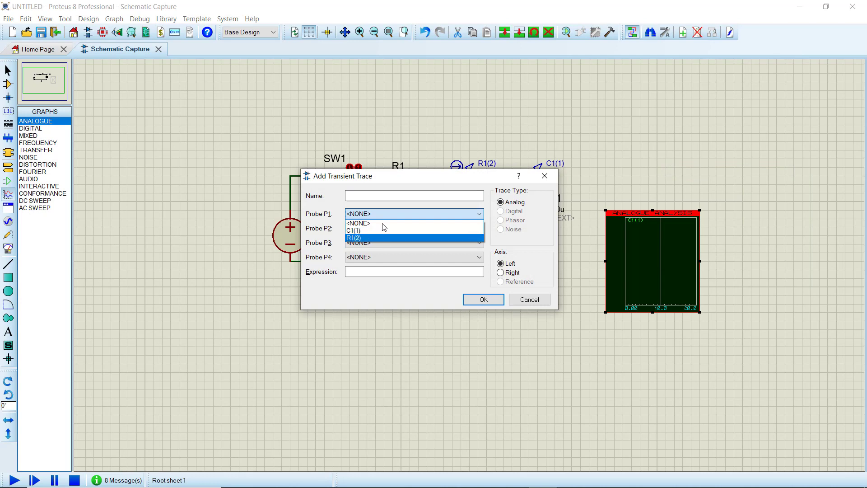
left_click(532, 301)
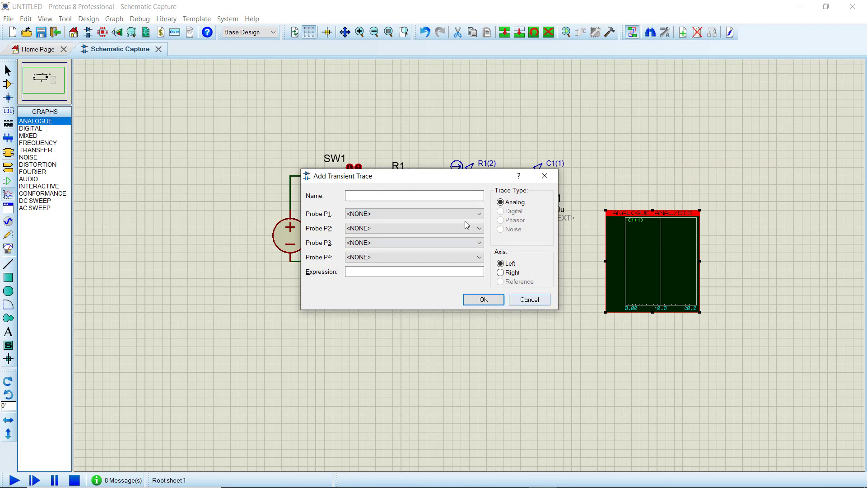
left_click(528, 298)
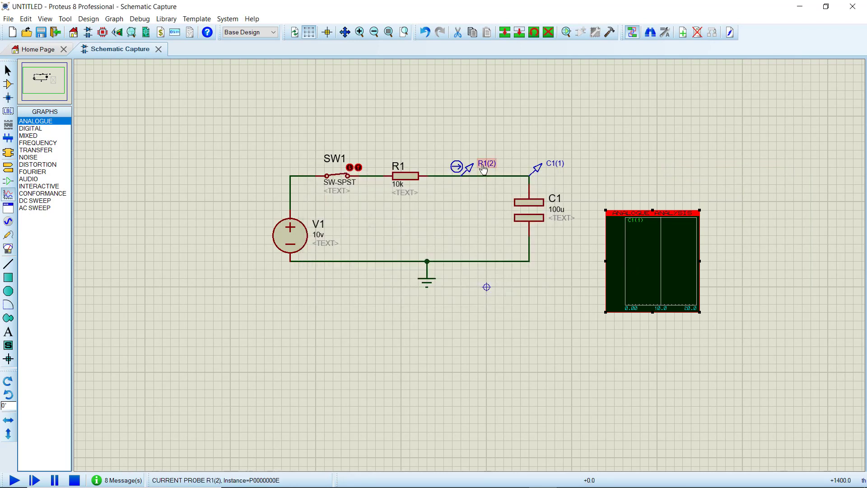
Add the R1(2) current probe directly from the schematic to the analogue graph as a second trace
left_click(484, 168)
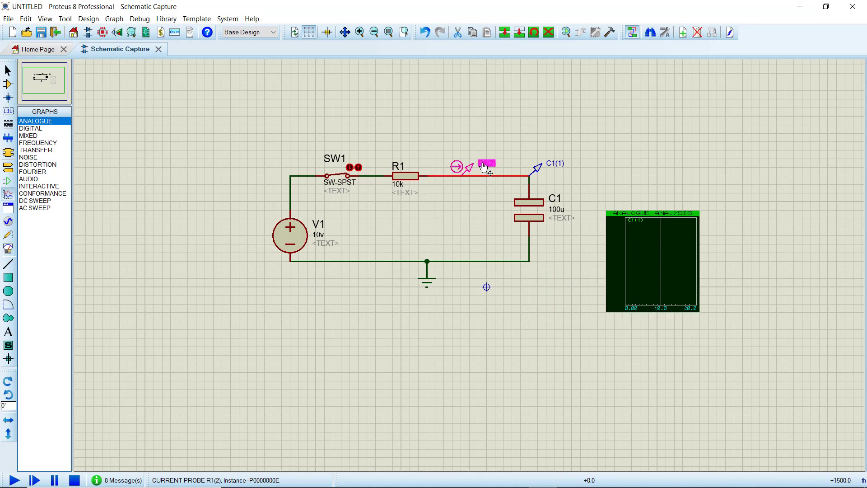
mouse_move(484, 168)
left_mouse_down()
mouse_move(583, 201)
mouse_move(657, 250)
mouse_move(637, 246)
left_mouse_up()
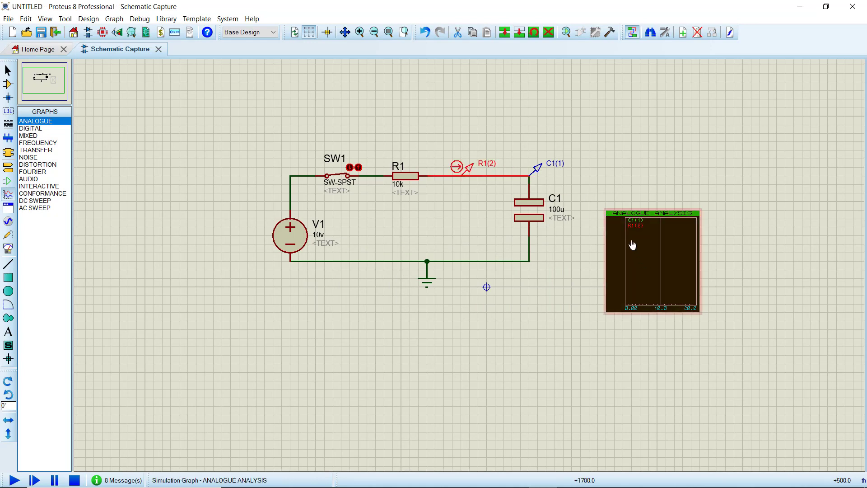
Simulate the analogue graph and show it maximized in its own window, with the time axis spanning 0 to 10
right_click(651, 261)
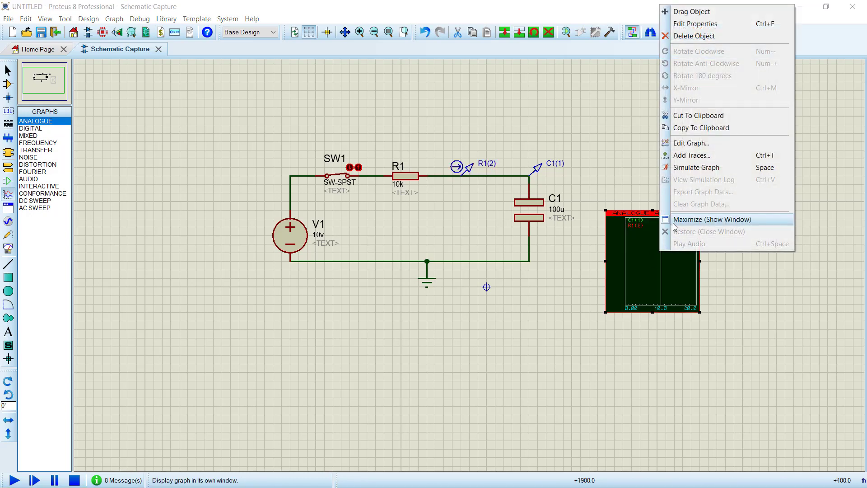
left_click(698, 170)
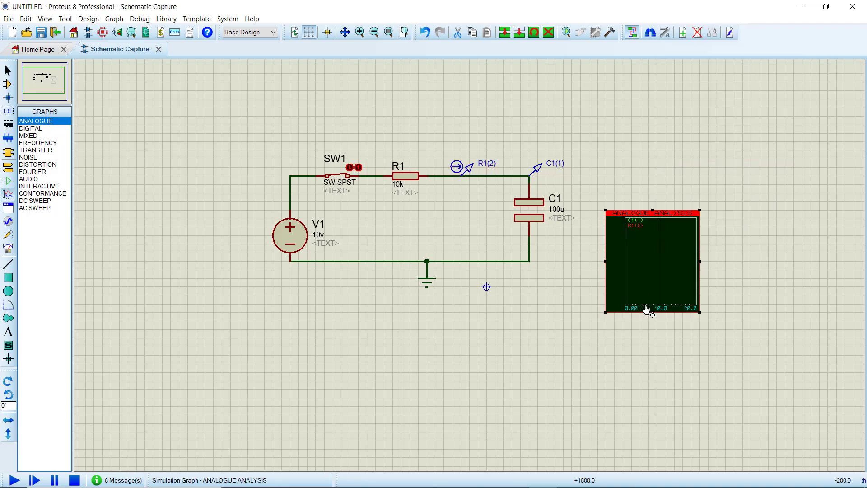
right_click(661, 266)
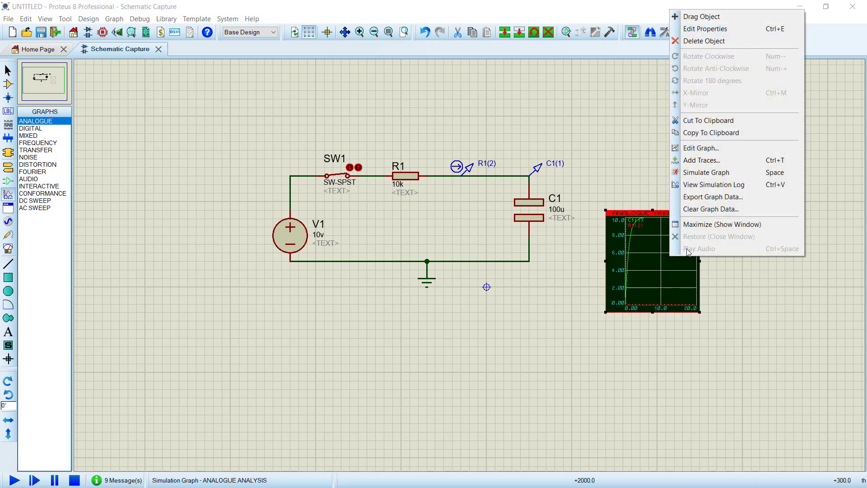
left_click(709, 229)
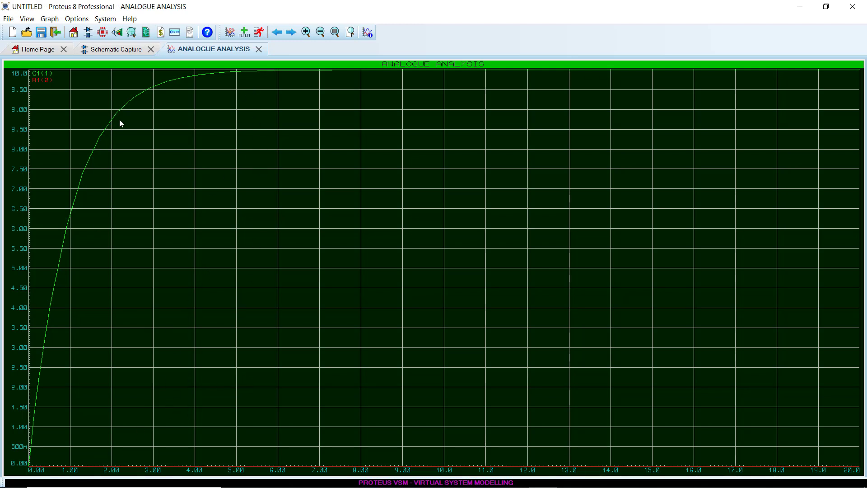
key("F6")
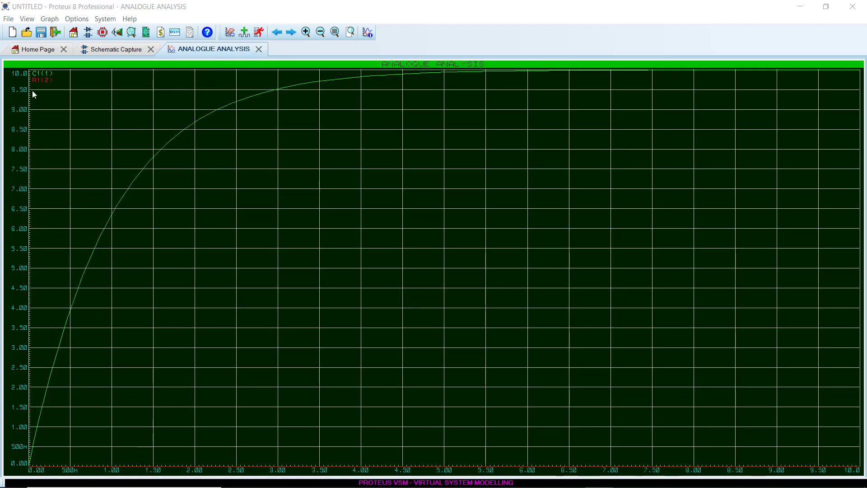
Set the R1(2) trace expression to P1*1000 and simulate the graph again
double_click(40, 80)
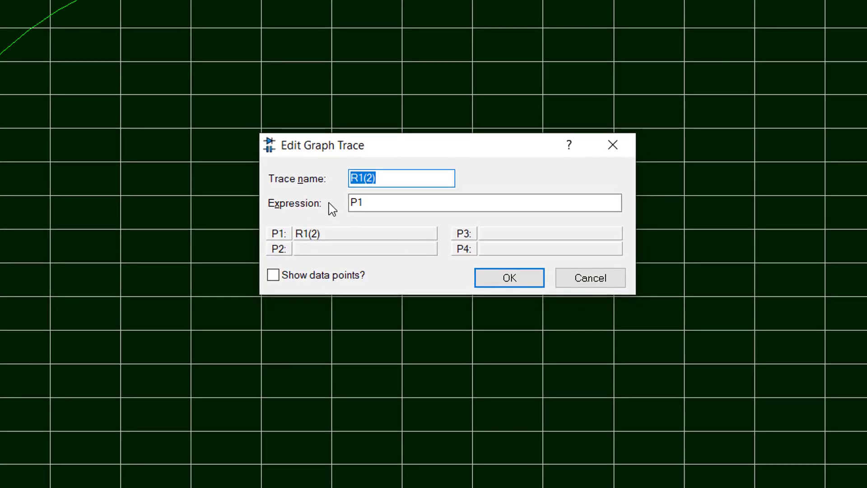
left_click(383, 202)
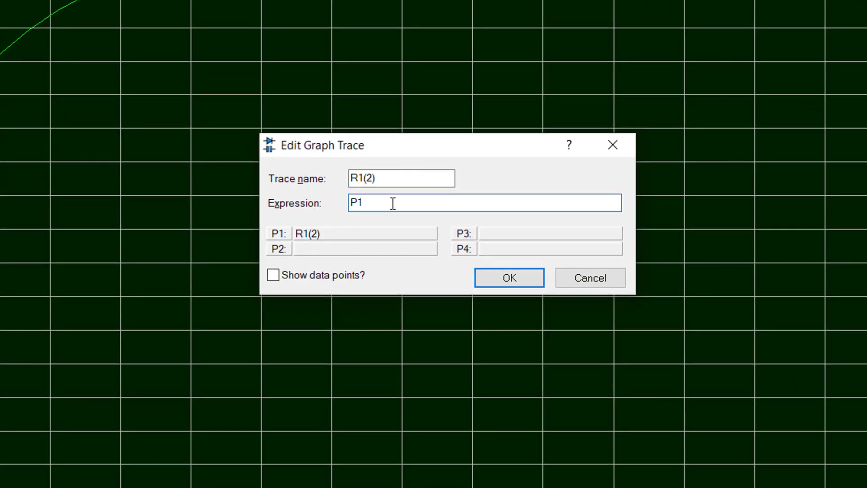
type("*1000")
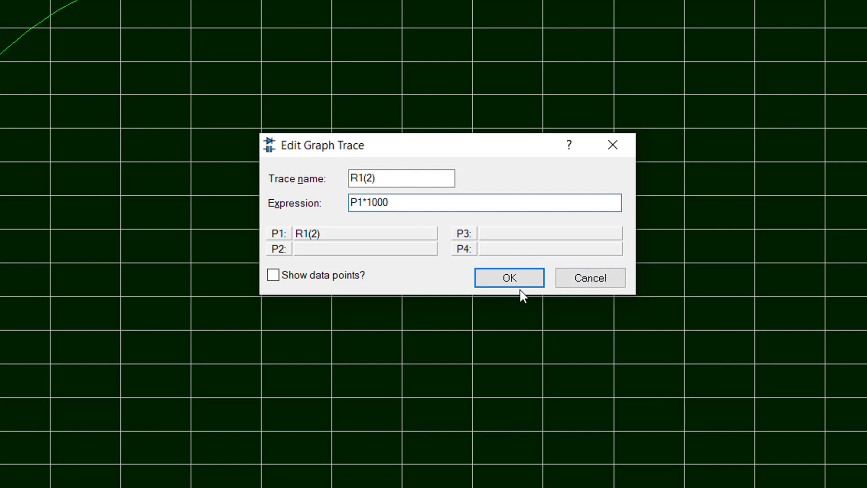
left_click(508, 277)
right_click(340, 135)
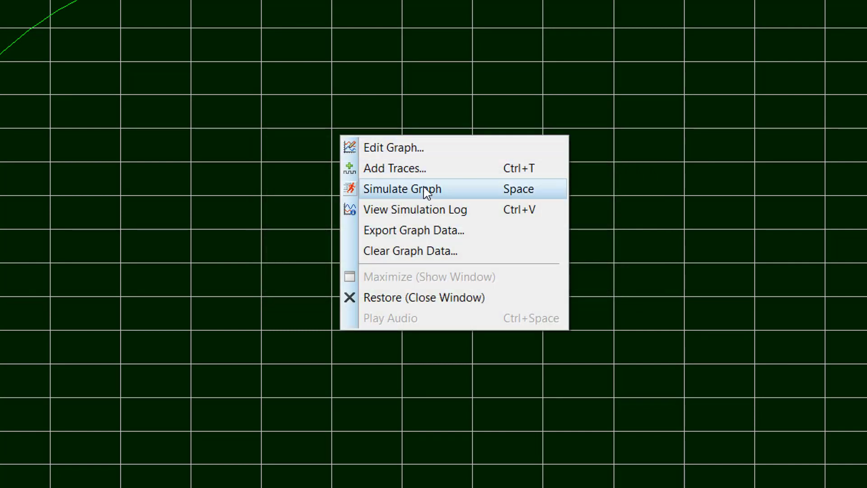
left_click(416, 190)
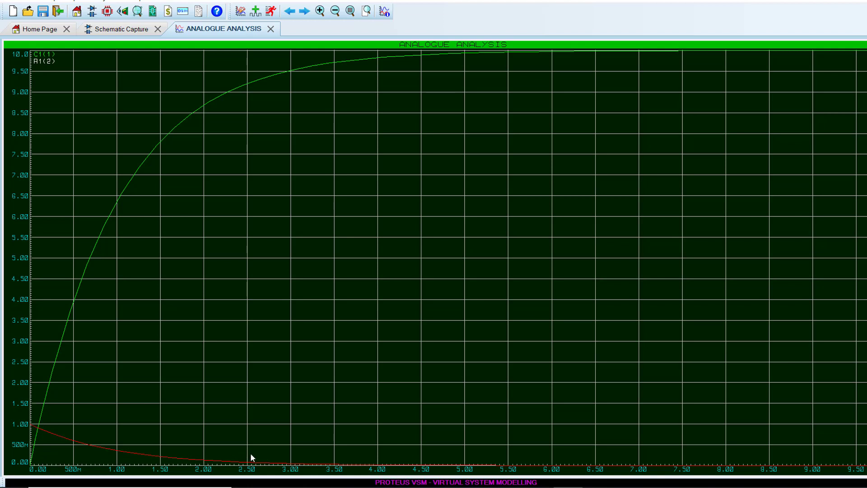
Change the R1(2) trace expression to P1*10000 and re-simulate the graph
double_click(44, 61)
left_click(420, 220)
type("0000")
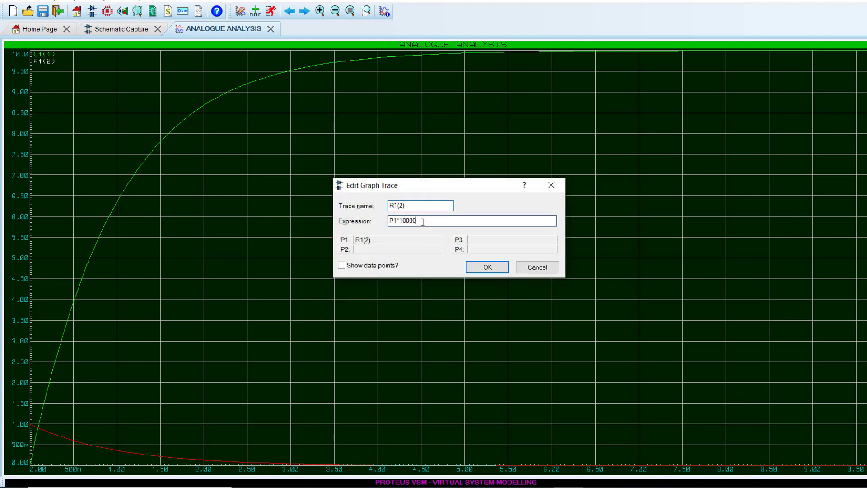
left_click(487, 267)
right_click(384, 164)
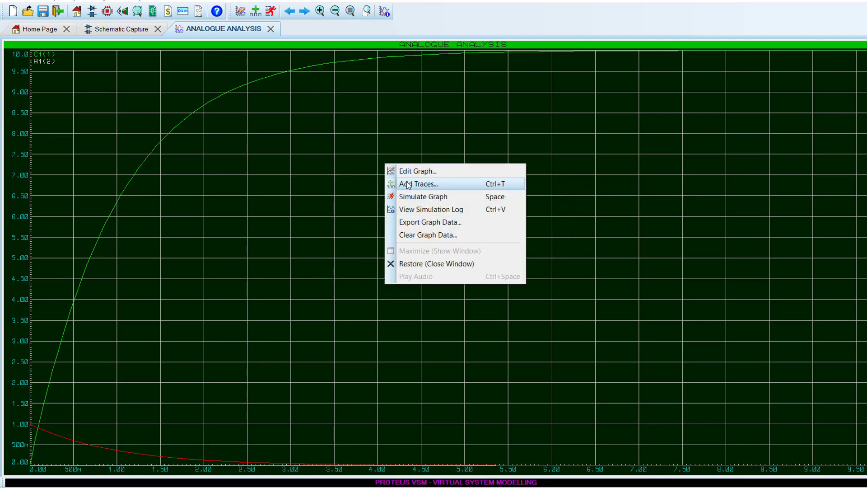
left_click(435, 197)
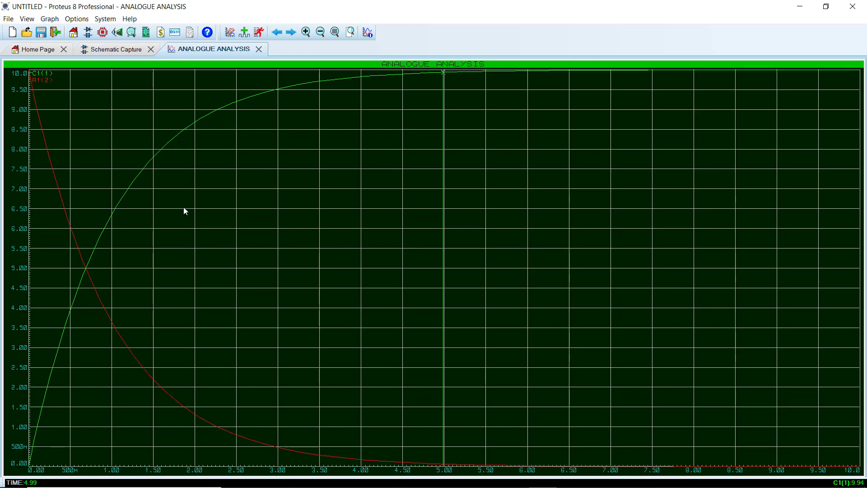
Read the time and value at the point where the C1(1) and R1(2) traces cross
left_click(84, 267)
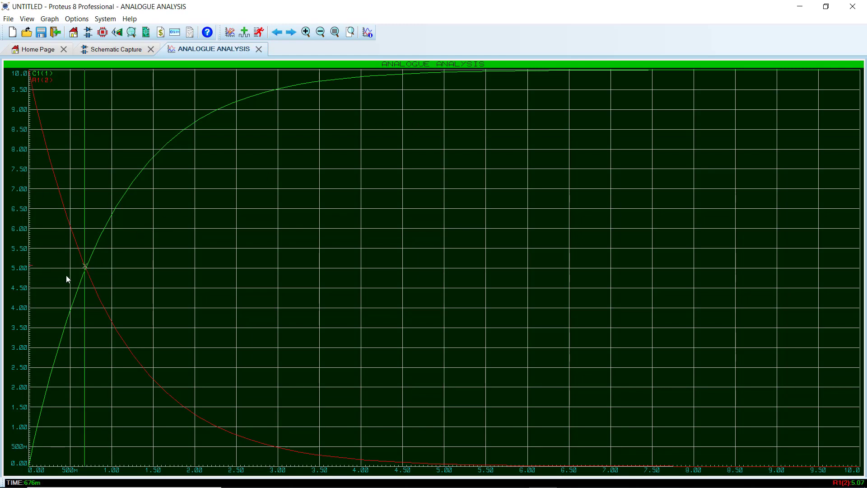
left_click(85, 268)
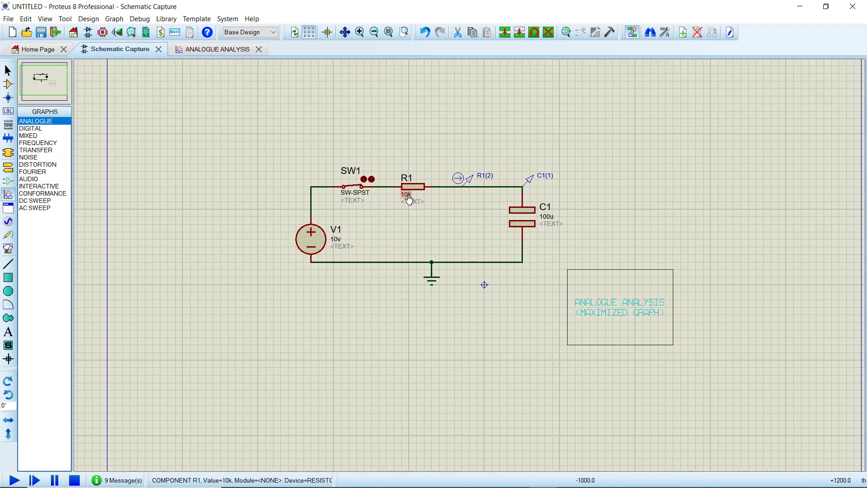
Switch to the Calculator app and compute 10 × 1000 to convert R1's resistance to ohms
left_click(598, 476)
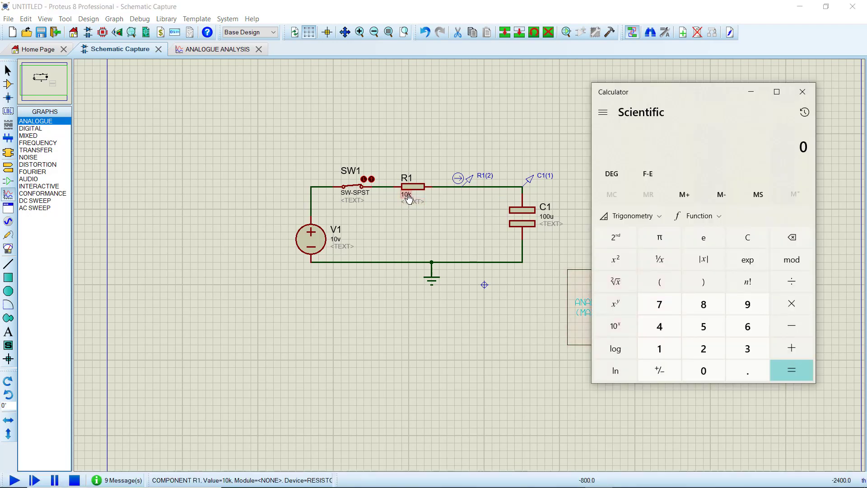
left_click(663, 350)
left_click(709, 377)
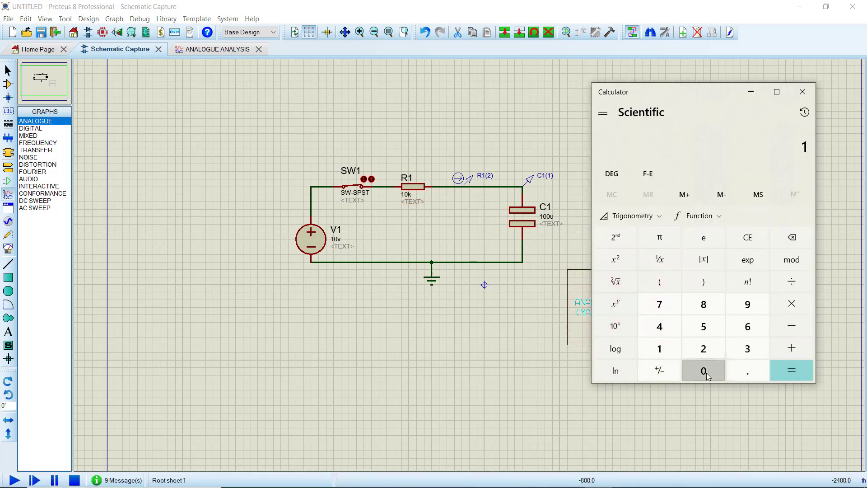
left_click(790, 304)
left_click(659, 357)
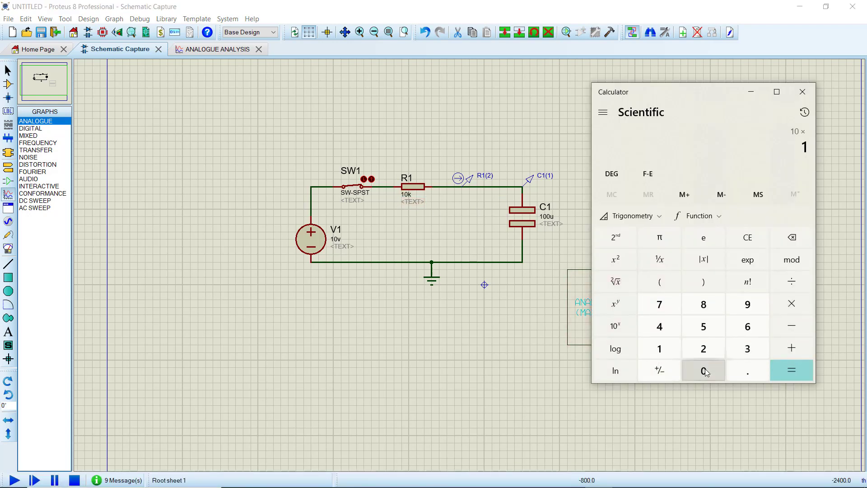
left_click(704, 371)
double_click(703, 371)
left_click(784, 371)
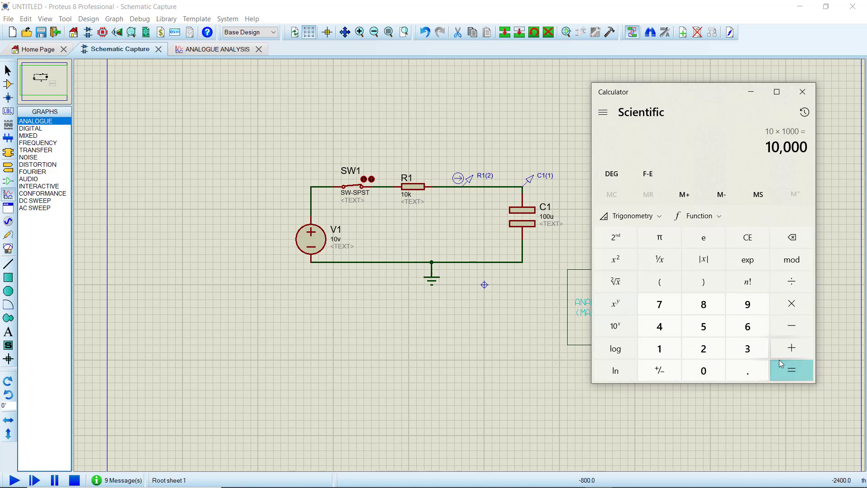
Multiply the resistance result by 100 for C1's capacitance
left_click(790, 308)
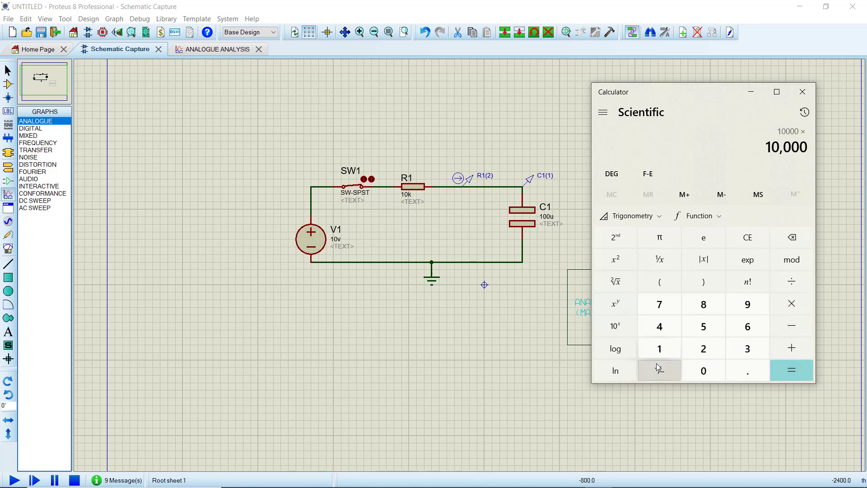
left_click(657, 349)
left_click(707, 373)
left_click(706, 373)
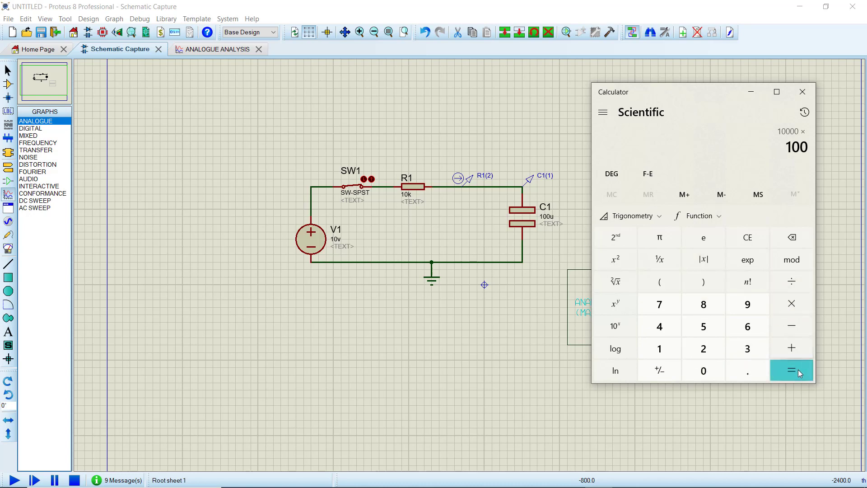
left_click(797, 369)
Multiply the product by 10^(0-6) to obtain the RC time constant in seconds
left_click(791, 303)
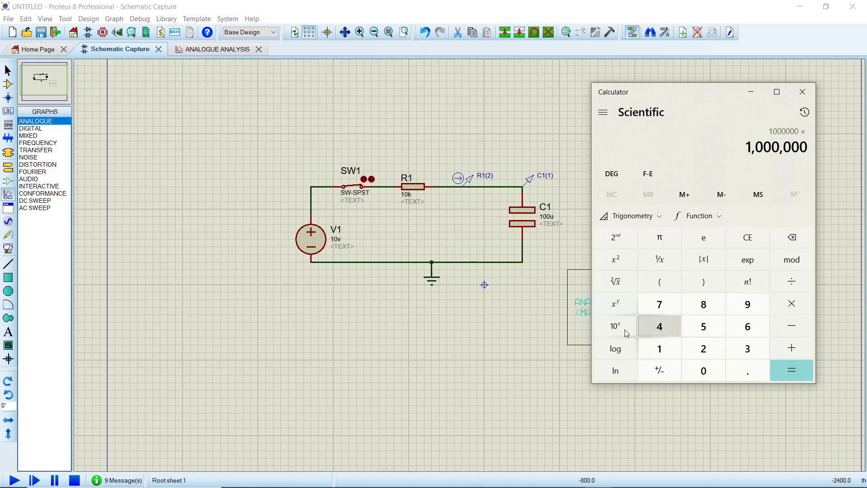
left_click(659, 346)
left_click(704, 370)
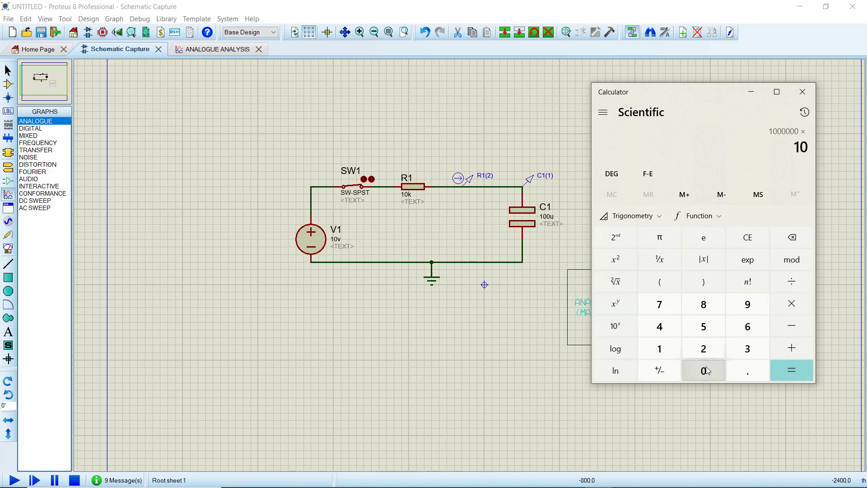
left_click(622, 304)
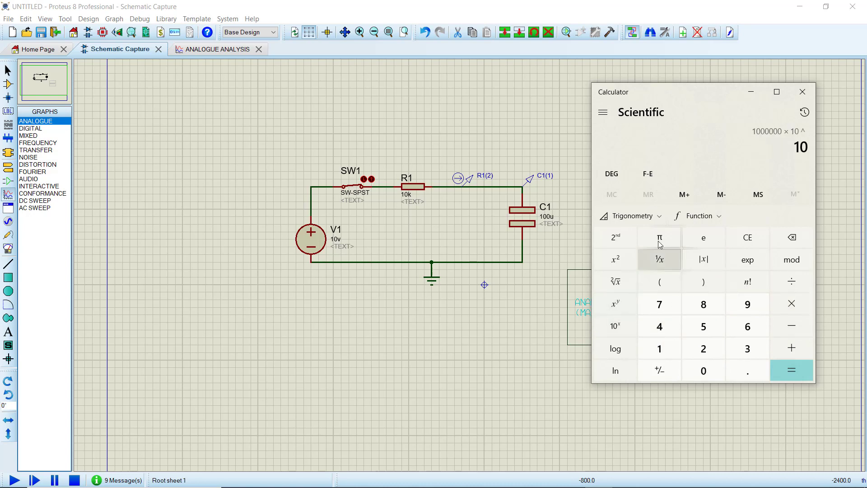
left_click(671, 280)
left_click(791, 325)
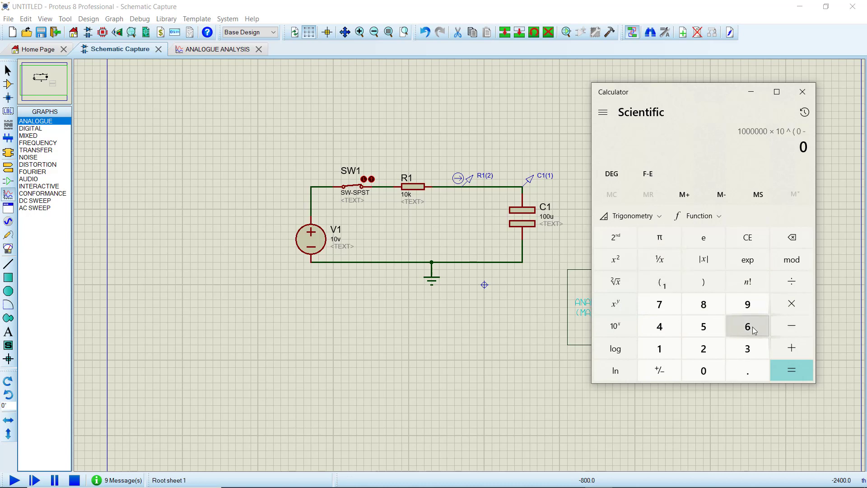
left_click(749, 328)
left_click(706, 289)
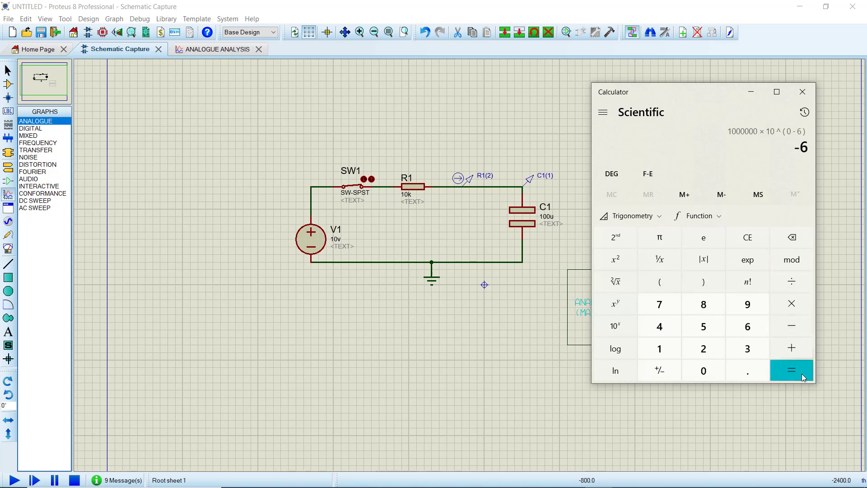
left_click(800, 373)
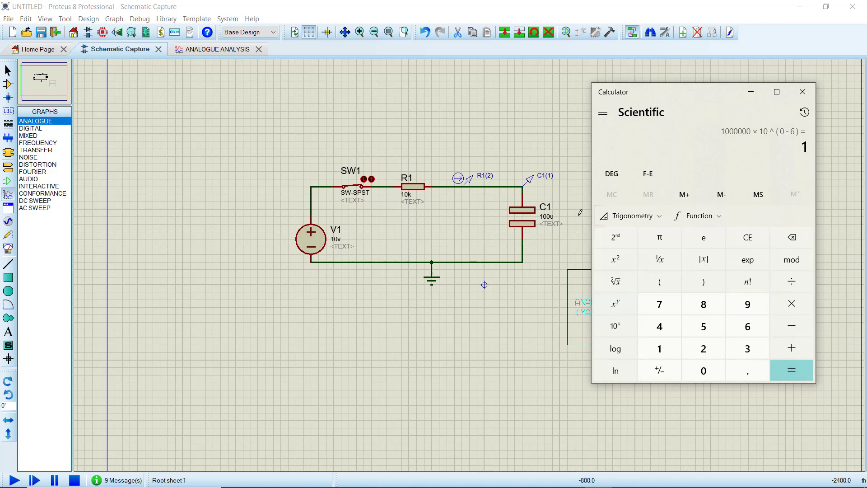
Return to the analogue graph in Proteus and read the C1(1) voltage at about 5 seconds
left_click(223, 51)
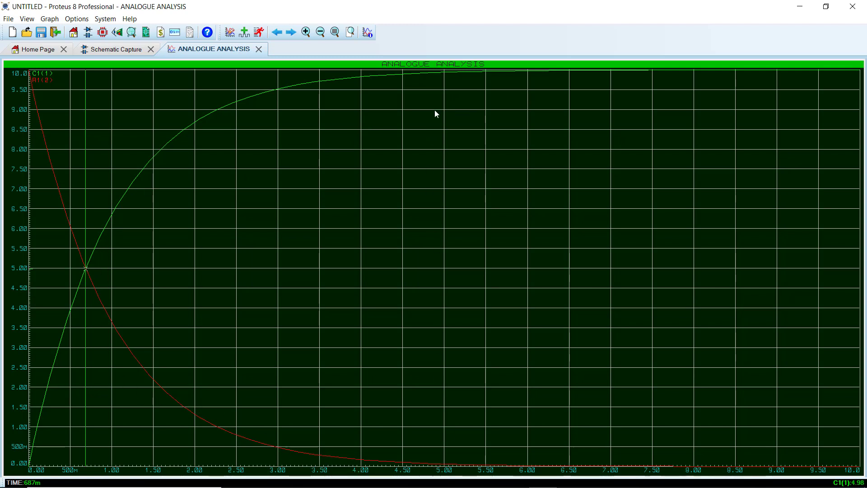
left_click(443, 72)
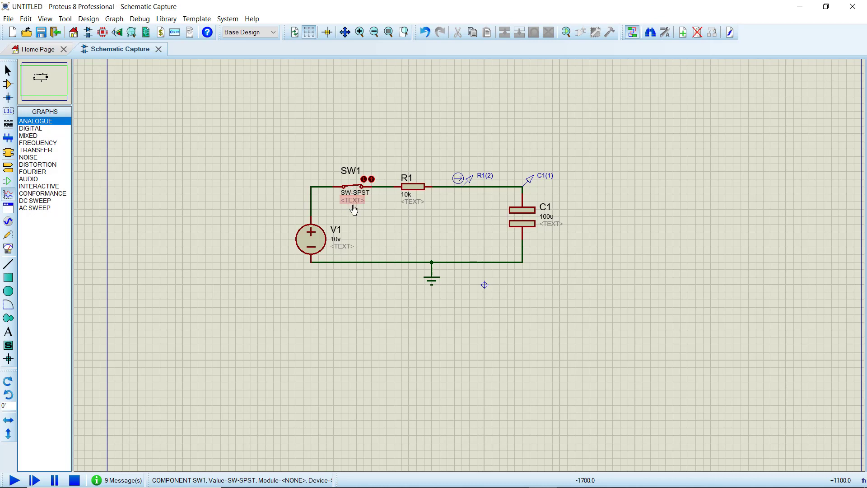
Delete the SPST switch SW1 and pick the latched SW-SPDT switch from the device library by searching for "spdt"
right_click(356, 186)
right_click(356, 187)
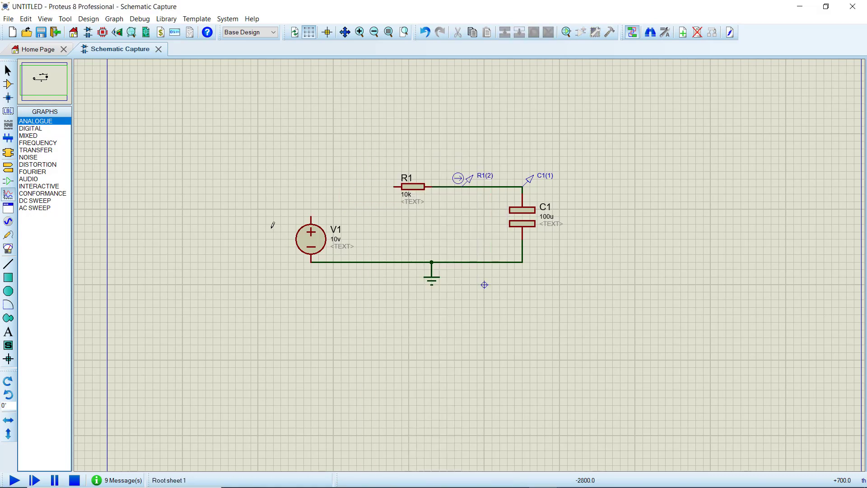
left_click(8, 84)
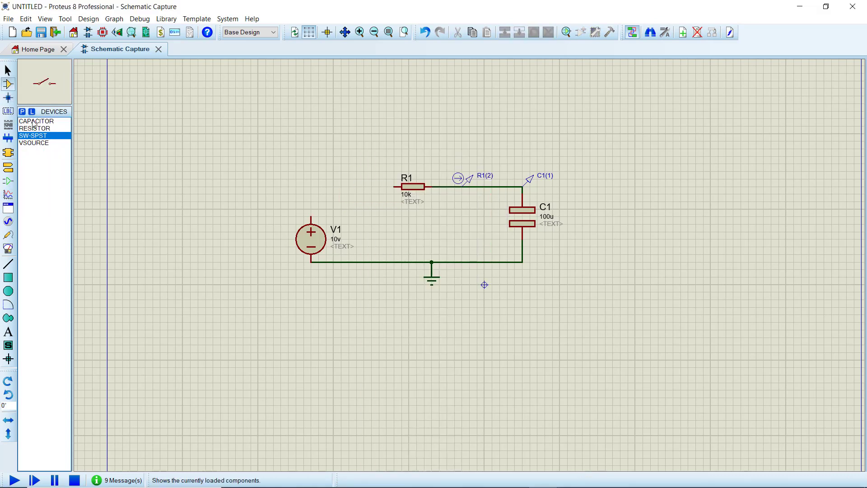
left_click(22, 112)
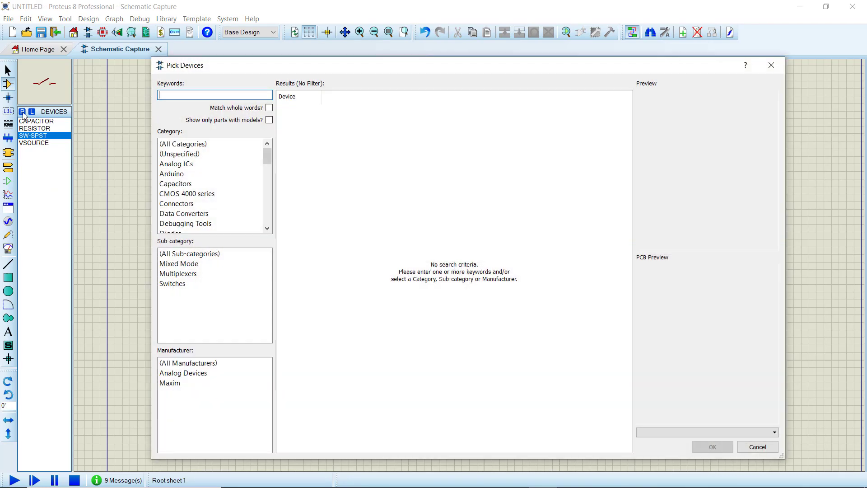
type("spdt")
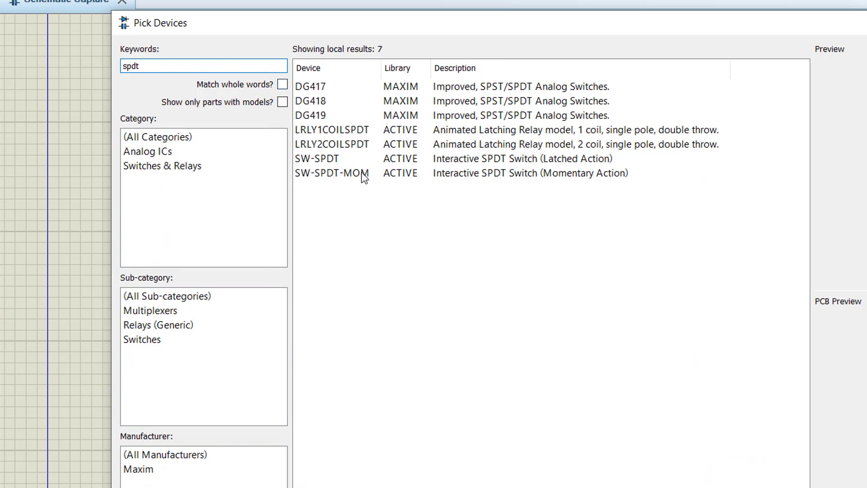
left_click(384, 163)
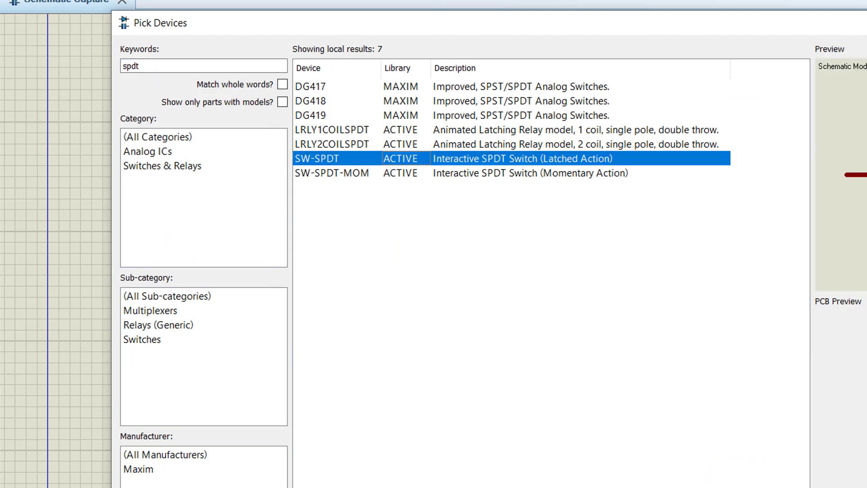
key("Return")
Place the SPDT switch between V1 and R1, and rotate it 180 degrees so its common pole faces R1
left_click(410, 207)
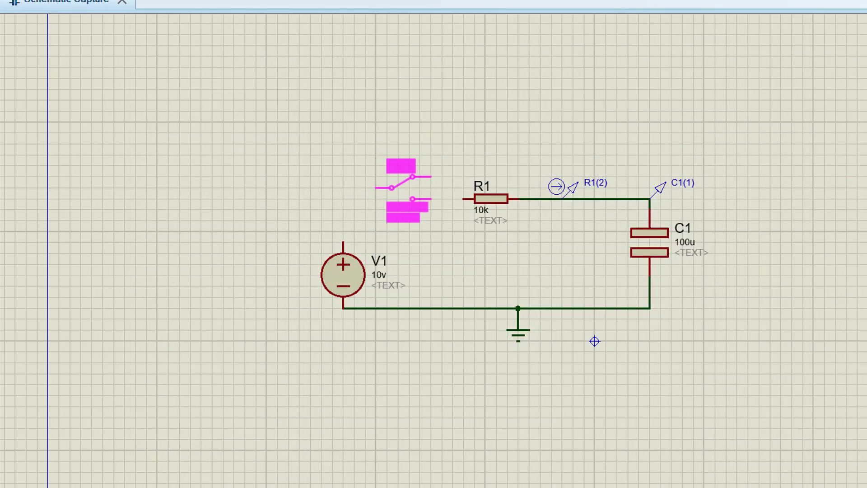
left_click(410, 195)
right_click(412, 195)
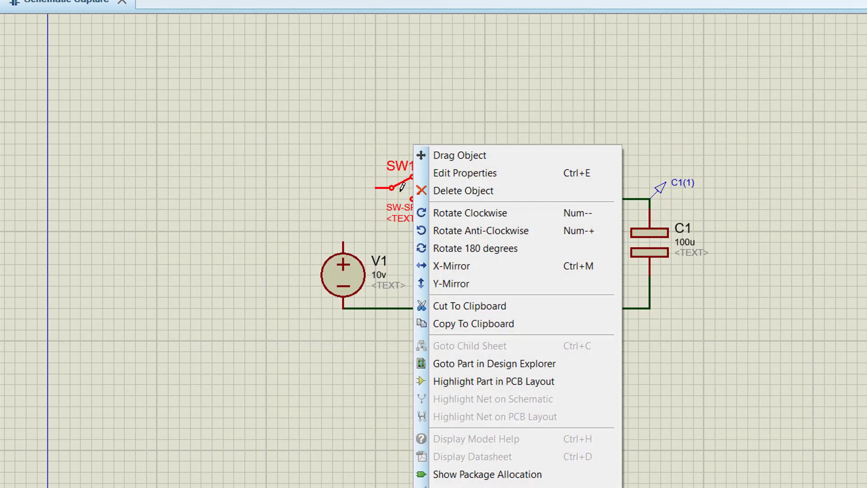
left_click(473, 214)
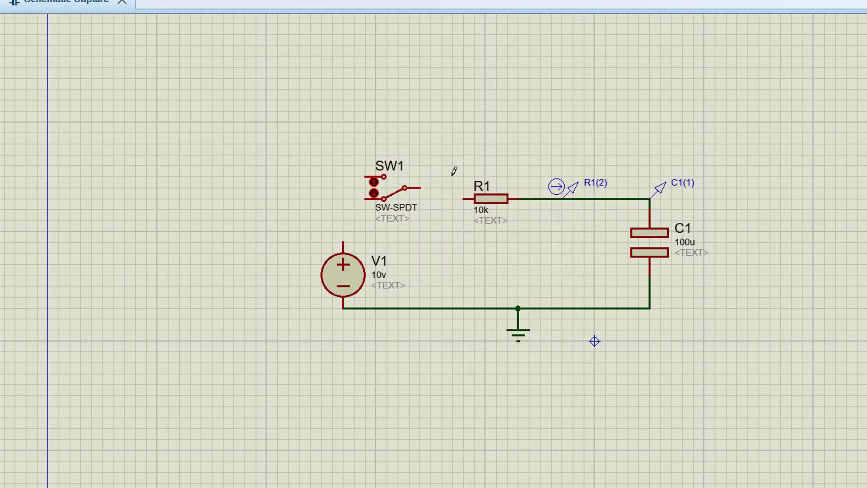
Wire the switch's common pole to R1, its upper throw to V1's positive terminal and its lower throw to the ground node
left_click(420, 188)
left_click(463, 199)
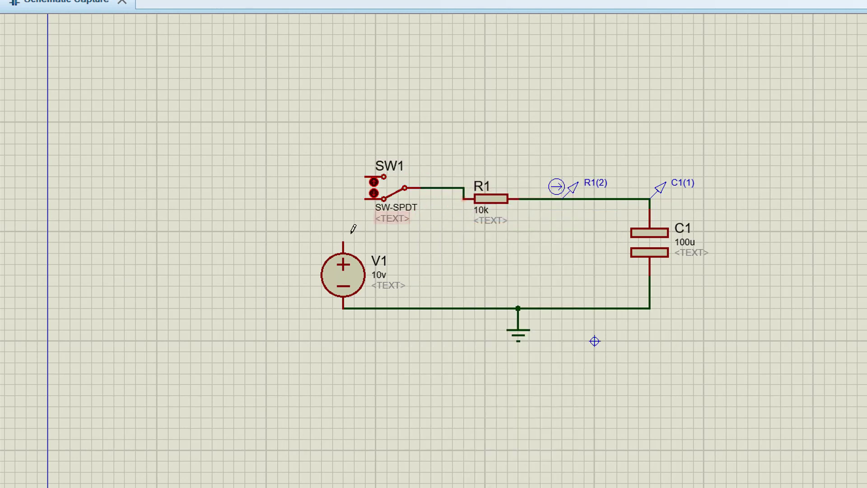
left_click(343, 243)
left_click(365, 176)
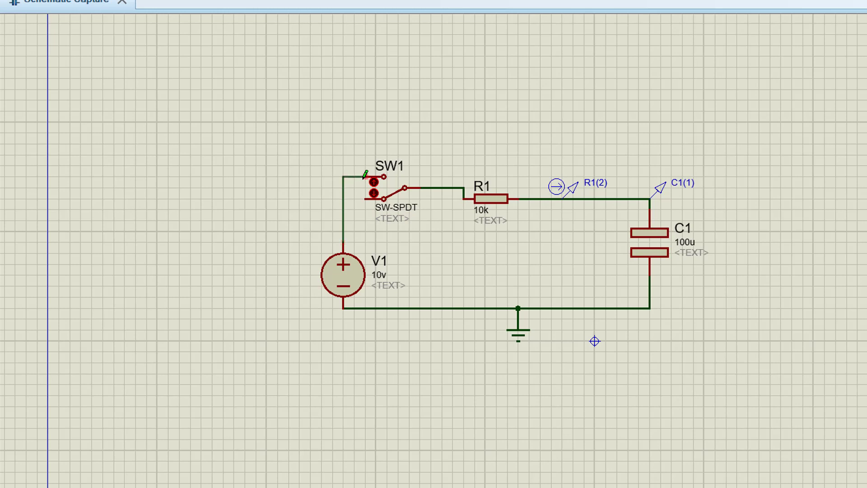
left_click(365, 198)
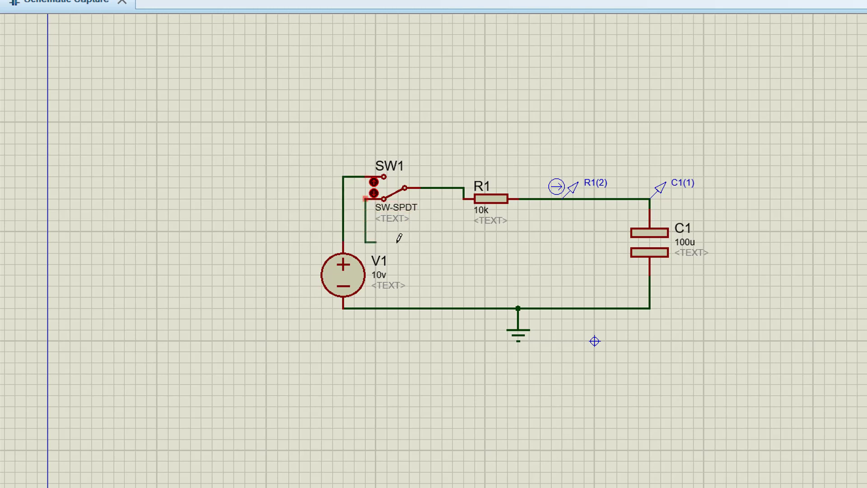
left_click(517, 308)
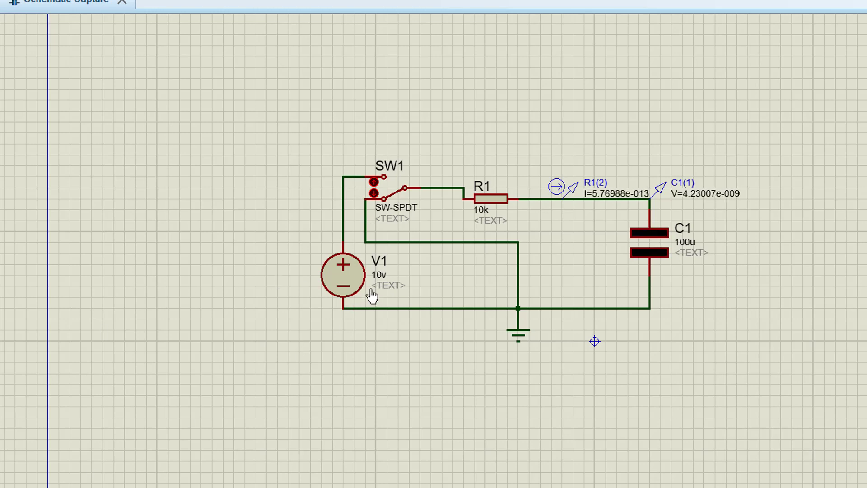
Toggle SW1 between its two throws during simulation to charge and discharge C1
left_click(394, 208)
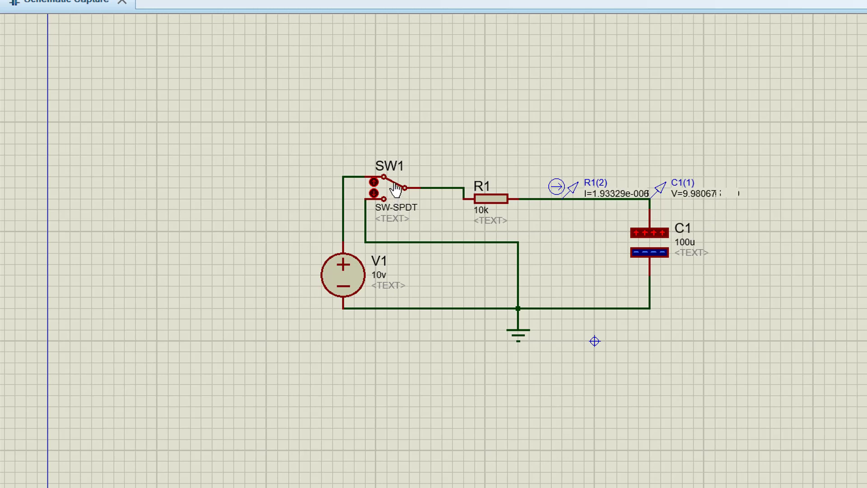
left_click(395, 189)
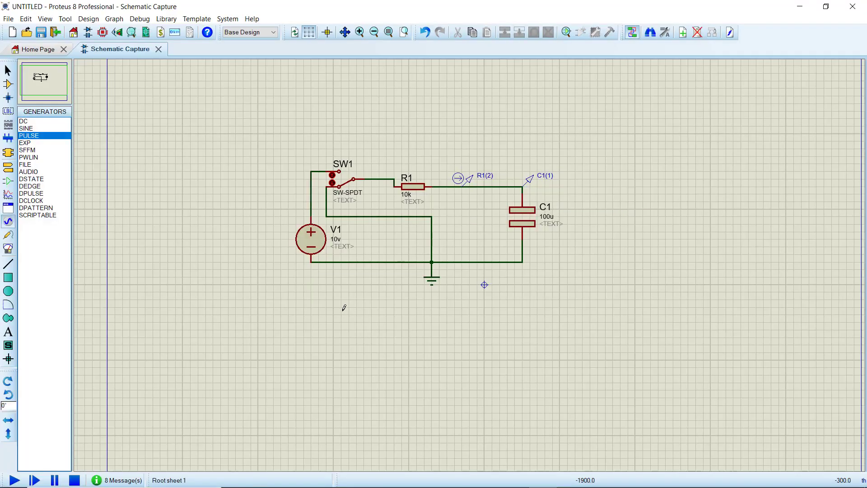
Delete the voltage source V1 and the SPDT switch SW1 from the schematic
right_click(311, 239)
right_click(311, 239)
right_click(333, 183)
right_click(333, 182)
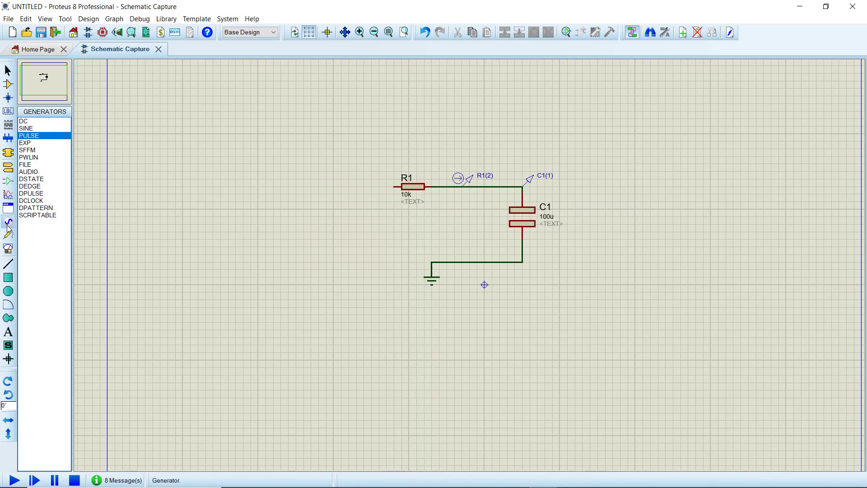
Place a PULSE generator at the circuit's input and wire it to R1's free terminal
left_click(40, 136)
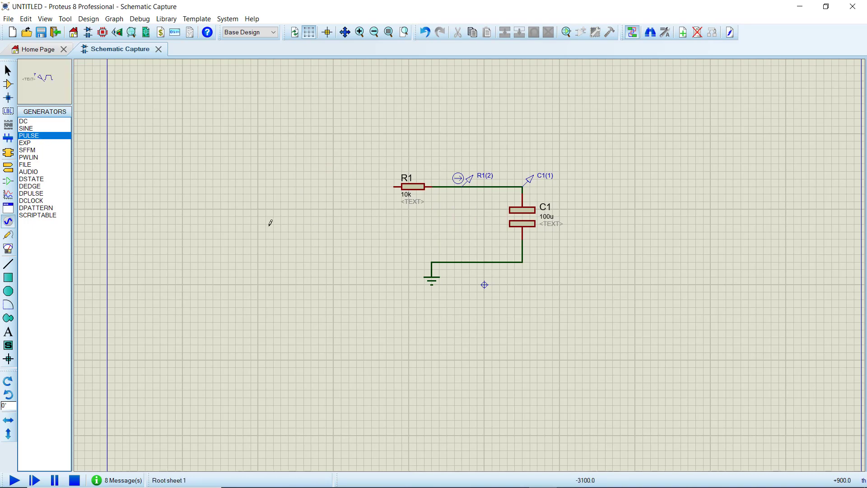
left_click(319, 179)
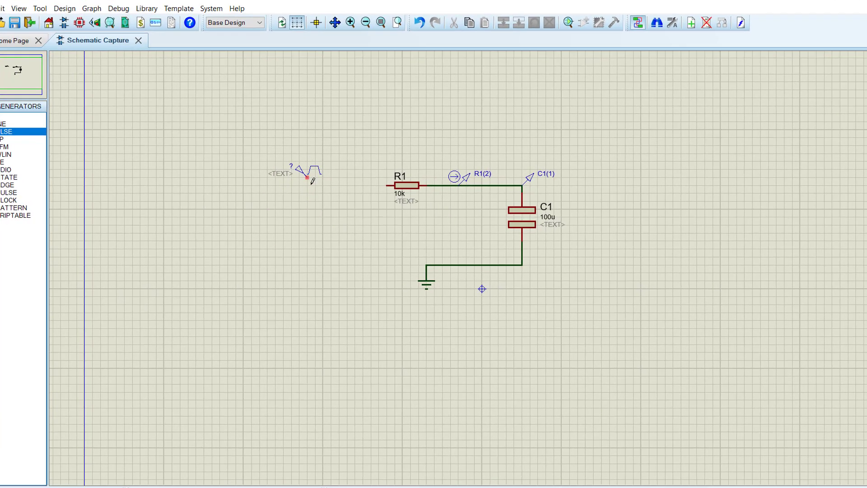
left_click(320, 179)
left_click(344, 179)
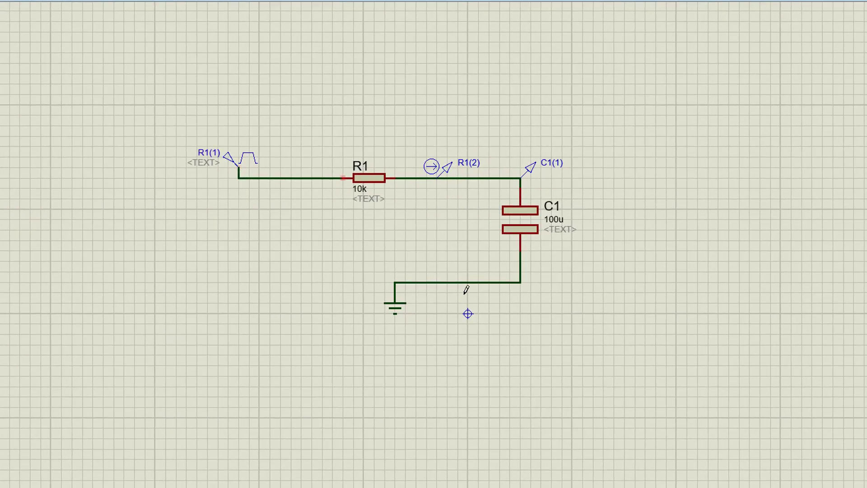
Set the pulse generator's pulsed (high) voltage to 10 and its frequency to .1 Hz
double_click(241, 159)
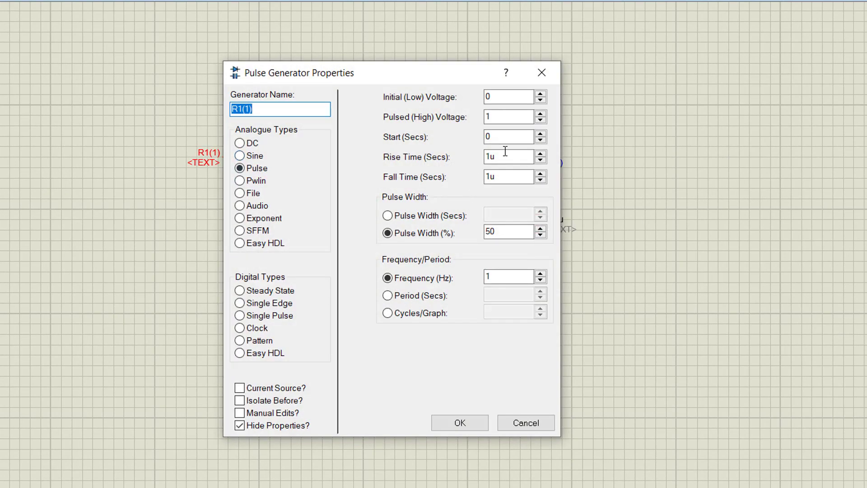
left_click(504, 118)
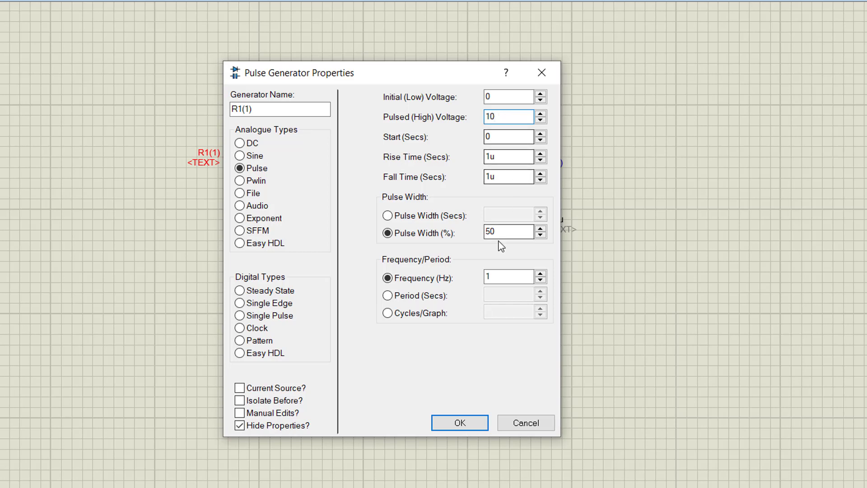
left_click(498, 276)
left_click(506, 232)
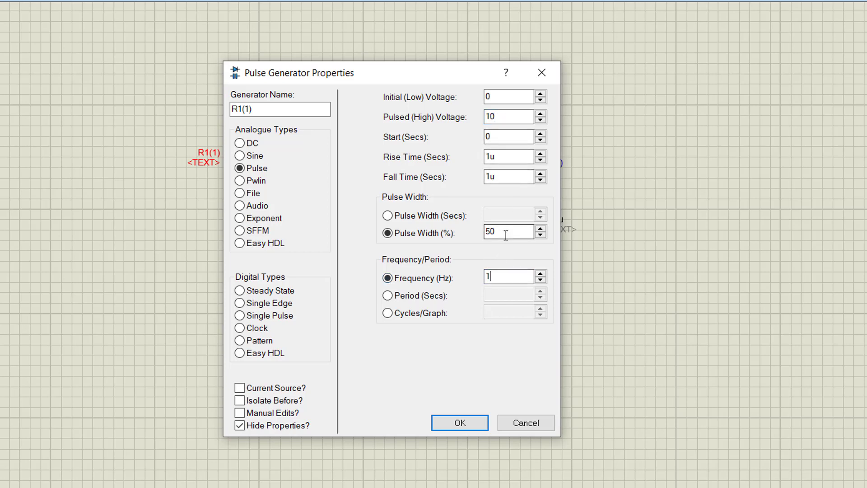
left_click_drag(387, 81, 59, 61)
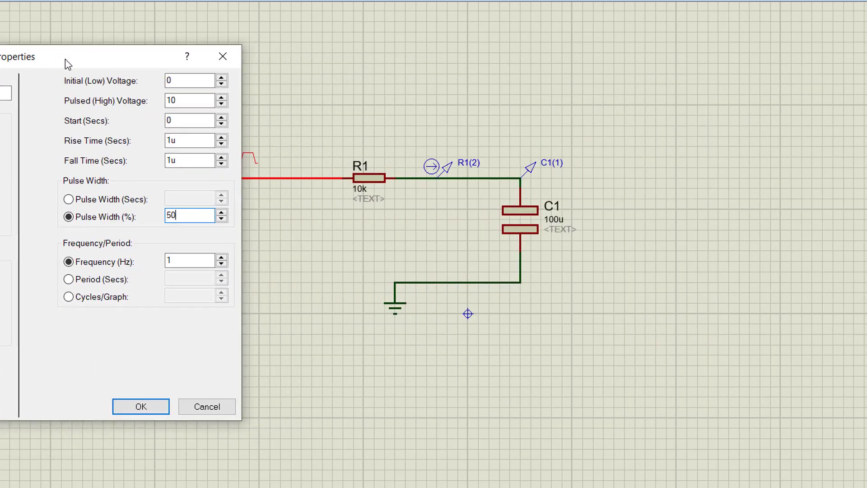
left_click(183, 260)
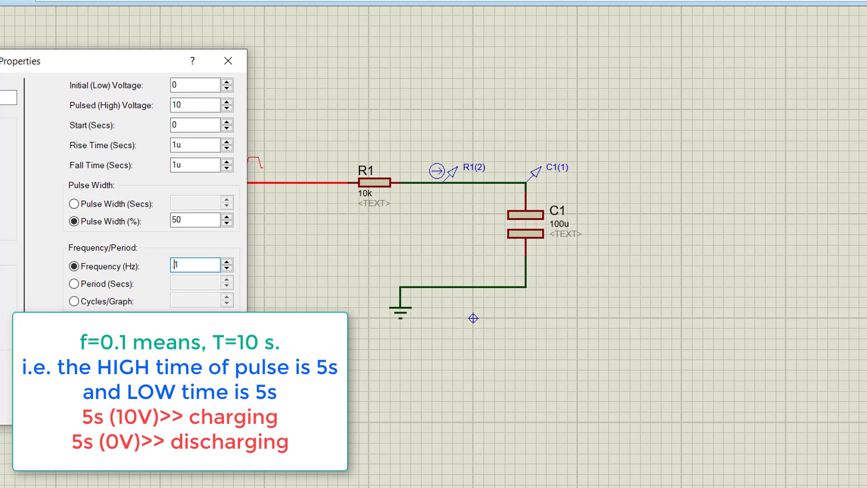
key("Return")
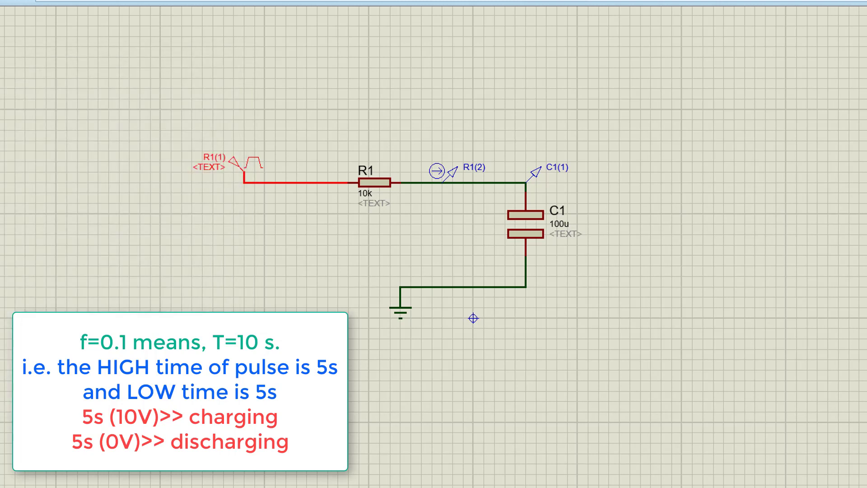
Run the simulation to watch C1 charge and discharge under the pulse input, and stop it
left_click(67, 486)
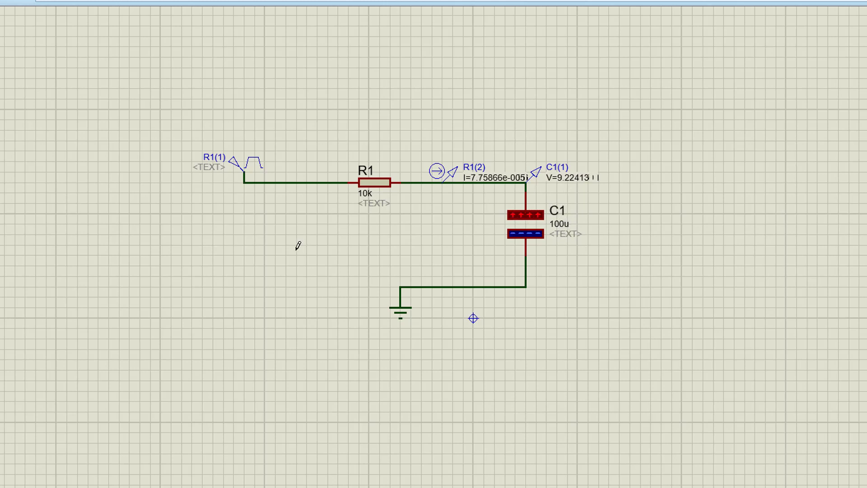
left_click(71, 487)
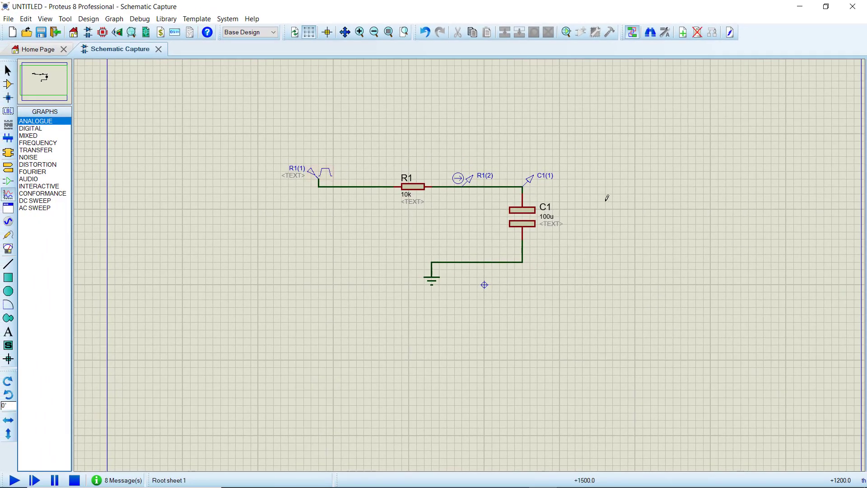
Draw an analogue graph beside C1 and set its stop time to 20
left_click_drag(606, 198, 696, 291)
right_click(641, 239)
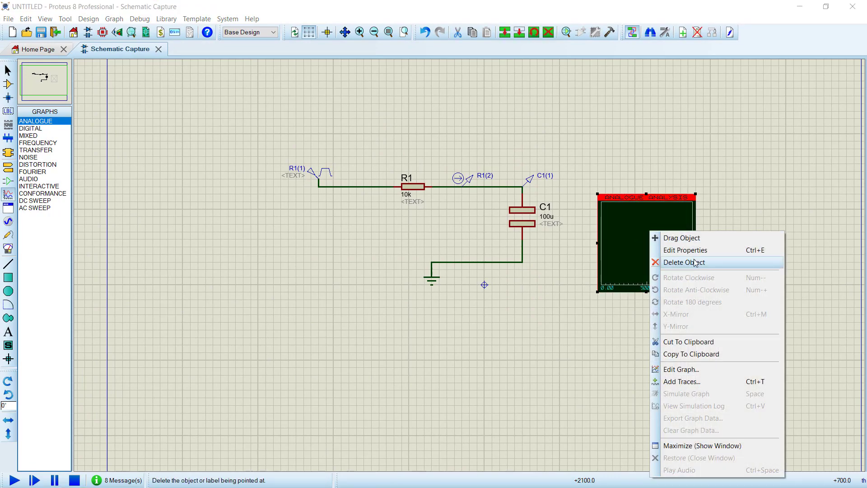
left_click(690, 249)
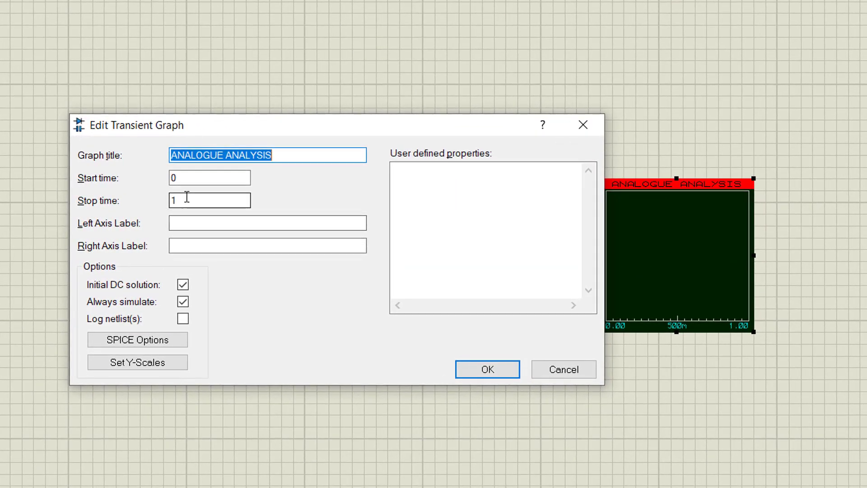
left_click(295, 204)
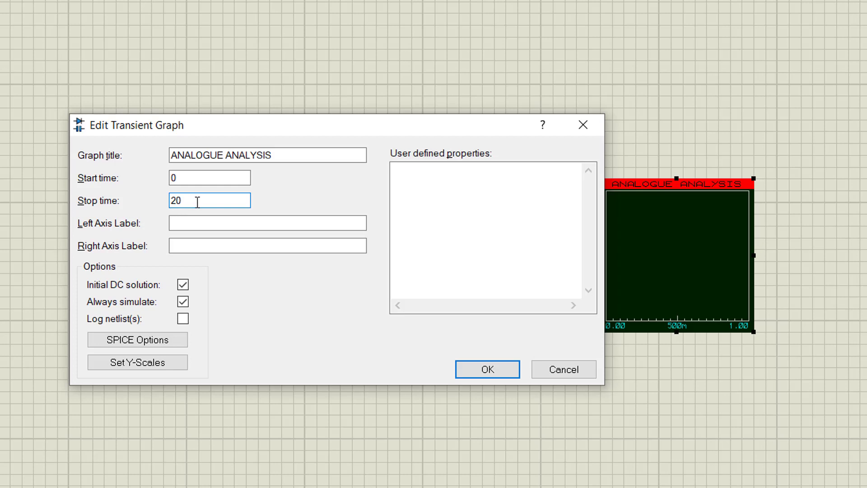
left_click(474, 371)
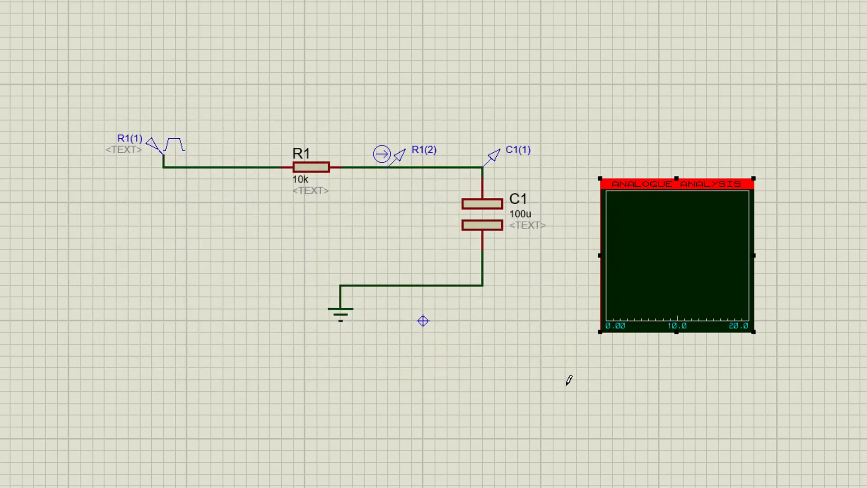
Add the R1(2) current probe and the C1(1) voltage probe to the analogue graph as traces
right_click(656, 275)
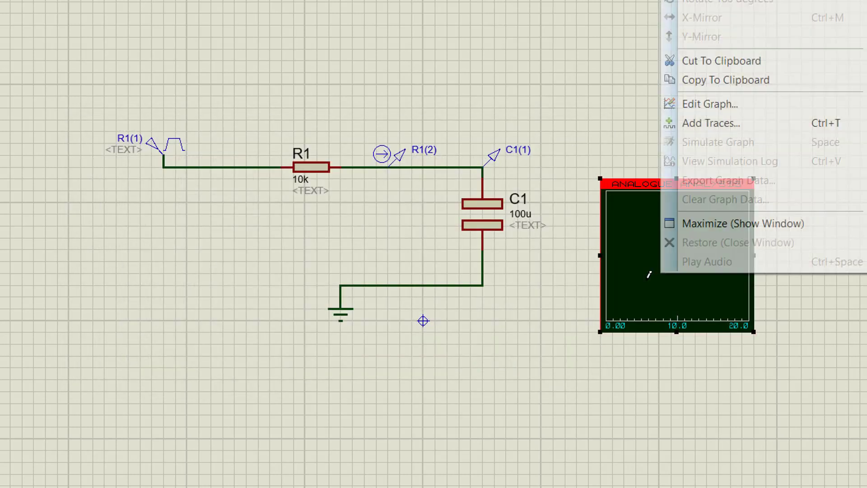
left_click(572, 113)
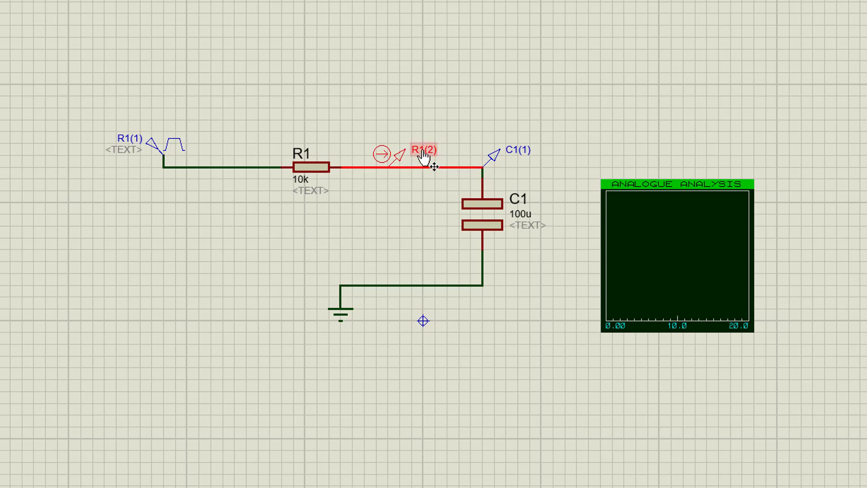
mouse_move(424, 156)
left_mouse_down()
mouse_move(457, 147)
mouse_move(658, 253)
left_mouse_up()
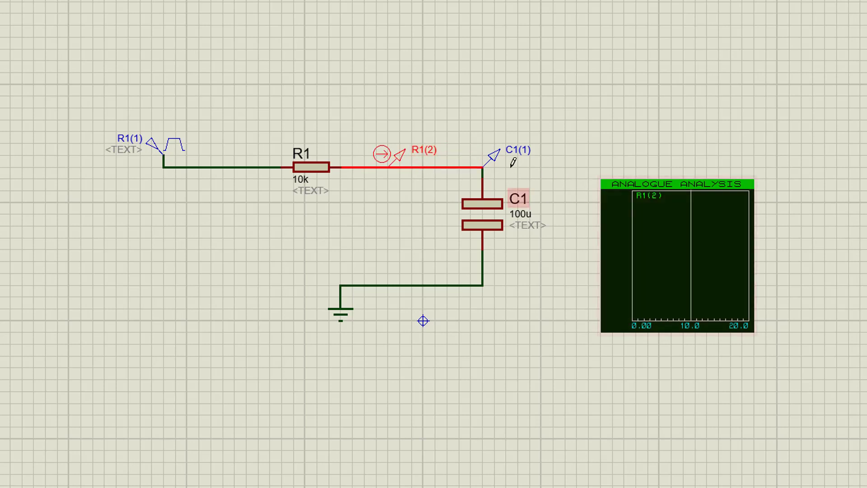
left_click(515, 152)
mouse_move(514, 153)
left_mouse_down()
mouse_move(669, 253)
mouse_move(660, 279)
left_mouse_up()
Simulate the analogue graph and maximize it in its own window
right_click(660, 269)
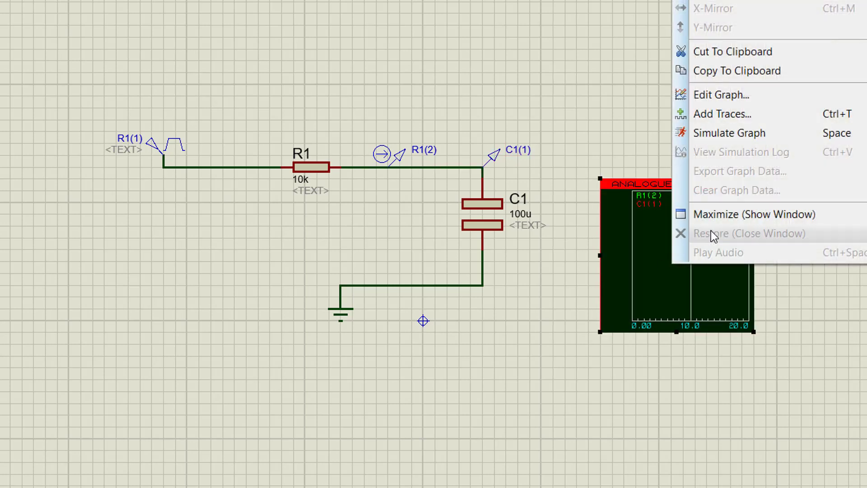
left_click(719, 139)
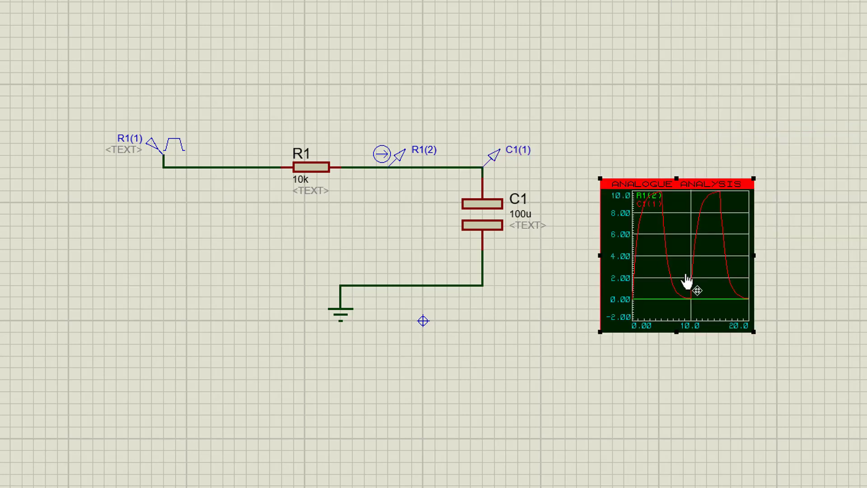
right_click(691, 271)
left_click(719, 226)
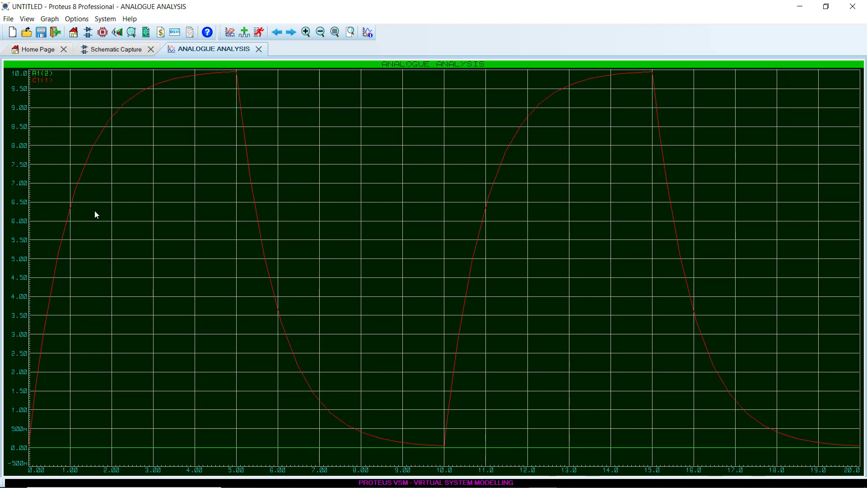
Scale the R1(2) current trace with the expression P1*10000 and simulate the graph again
double_click(45, 74)
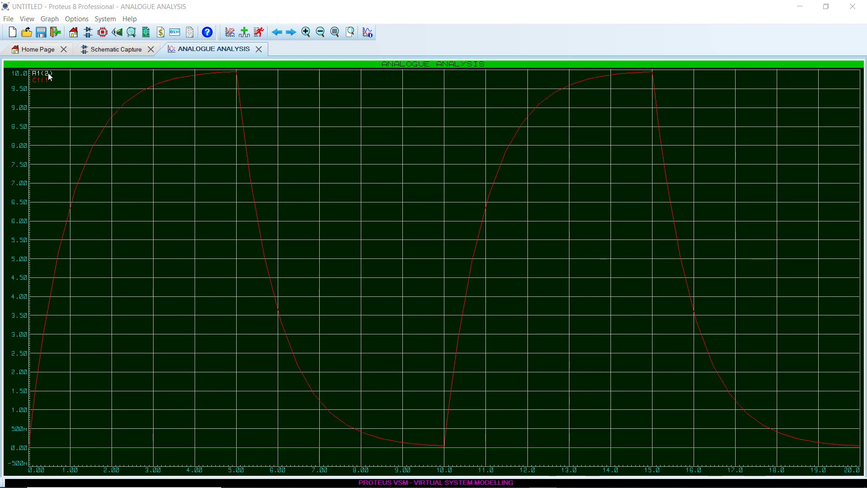
left_click(411, 232)
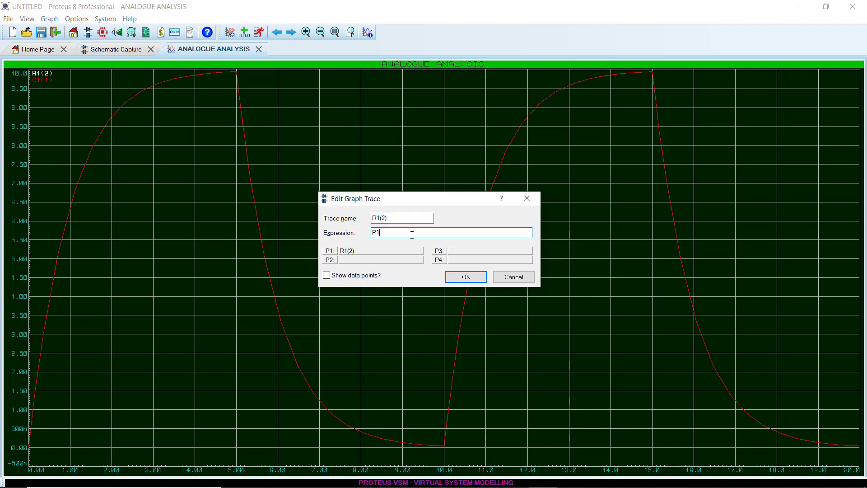
type("*10000")
left_click(465, 277)
right_click(448, 249)
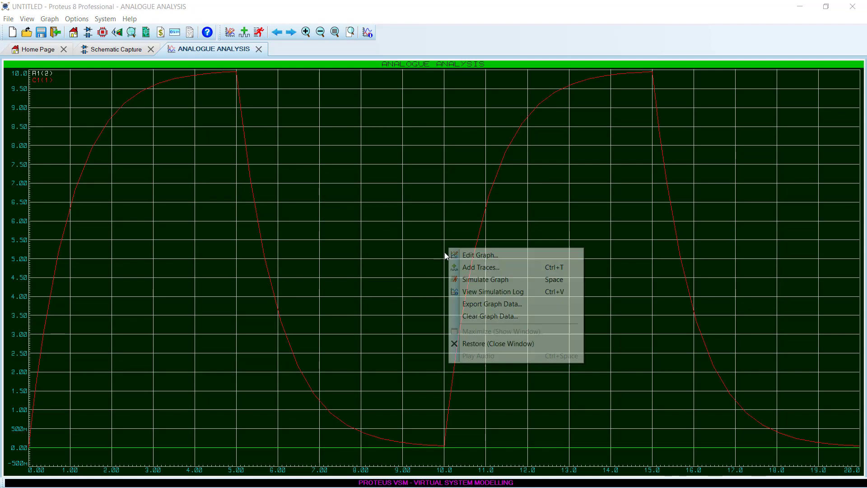
left_click(491, 279)
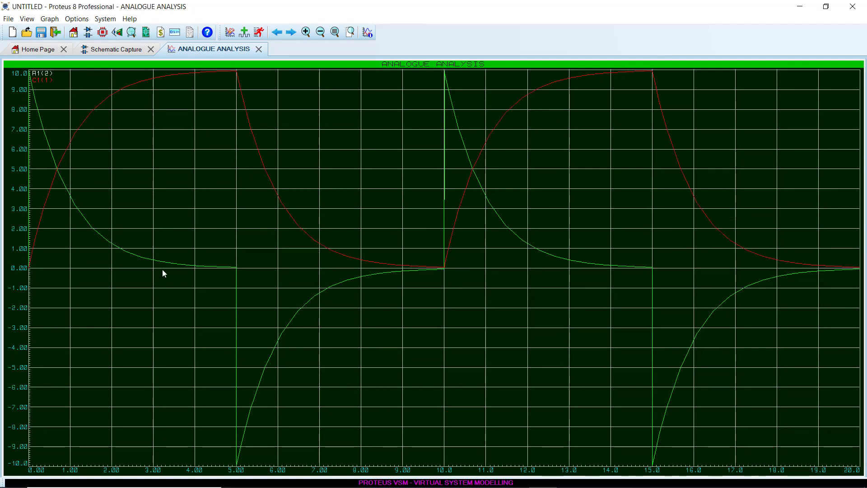